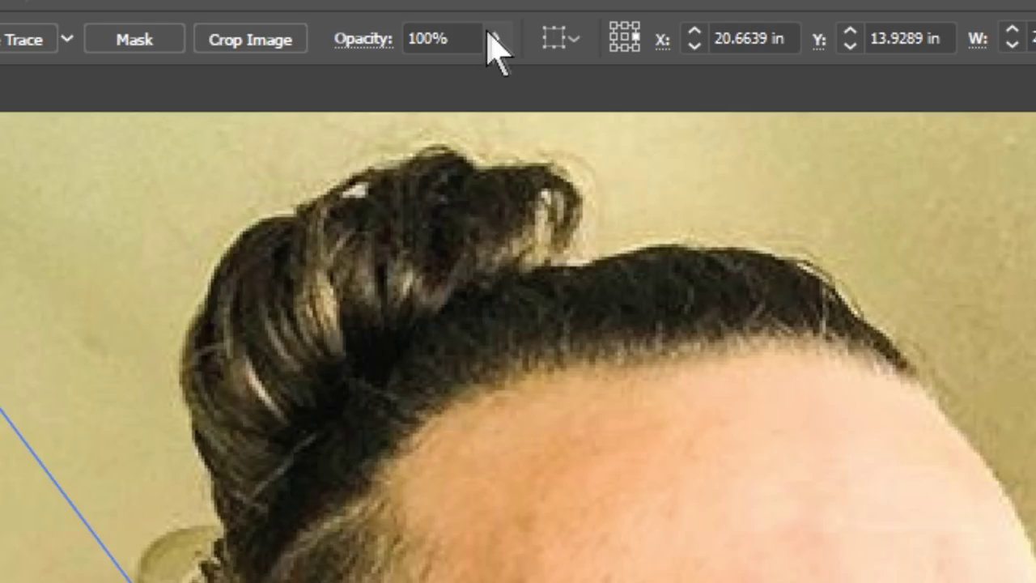
- Fade the photo to 78% opacity and set the stroke colour to dark brown 3A2614
left_click(402, 25)
left_click_drag(399, 37, 394, 38)
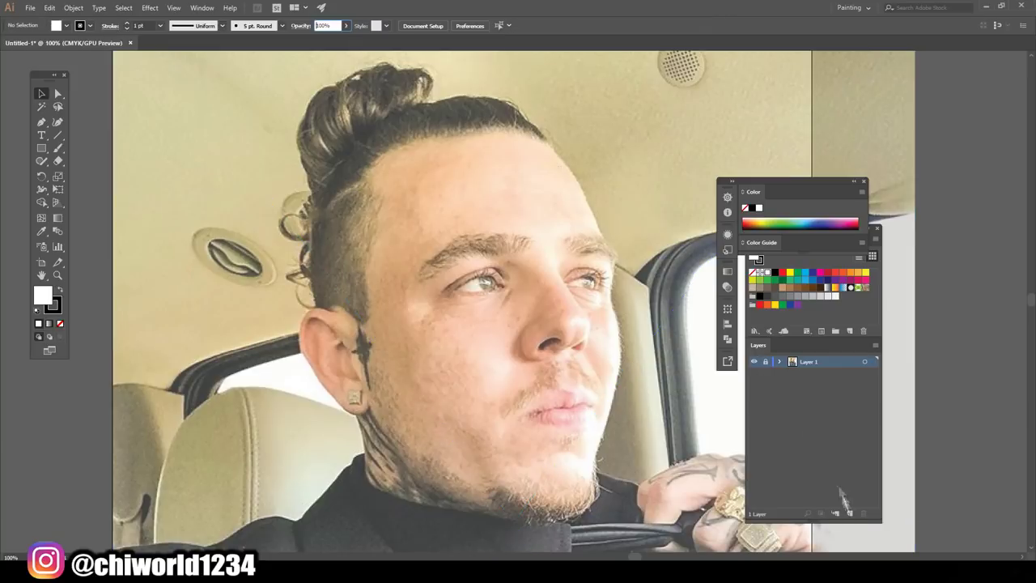
type("5B4431")
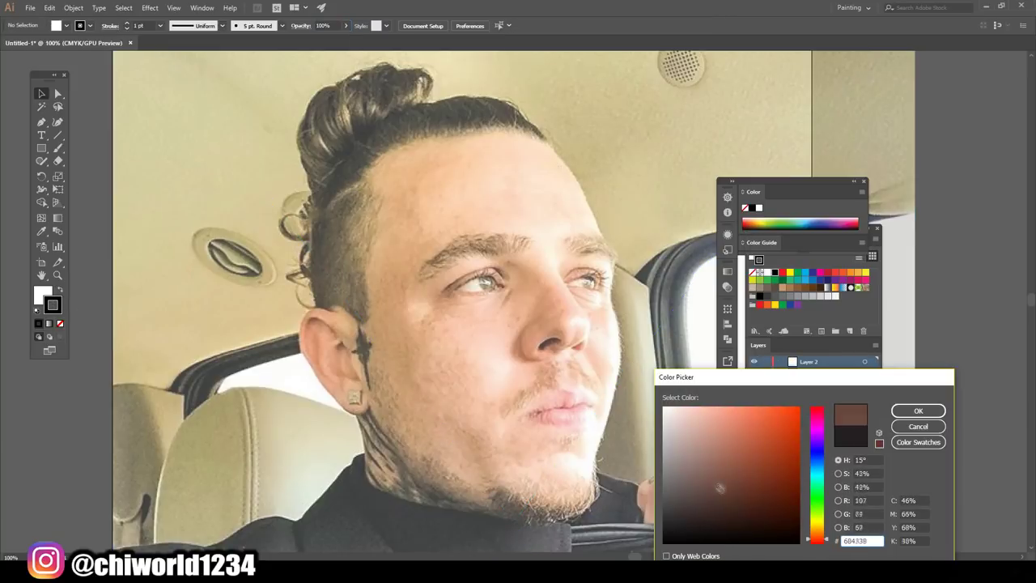
left_click_drag(740, 513, 752, 512)
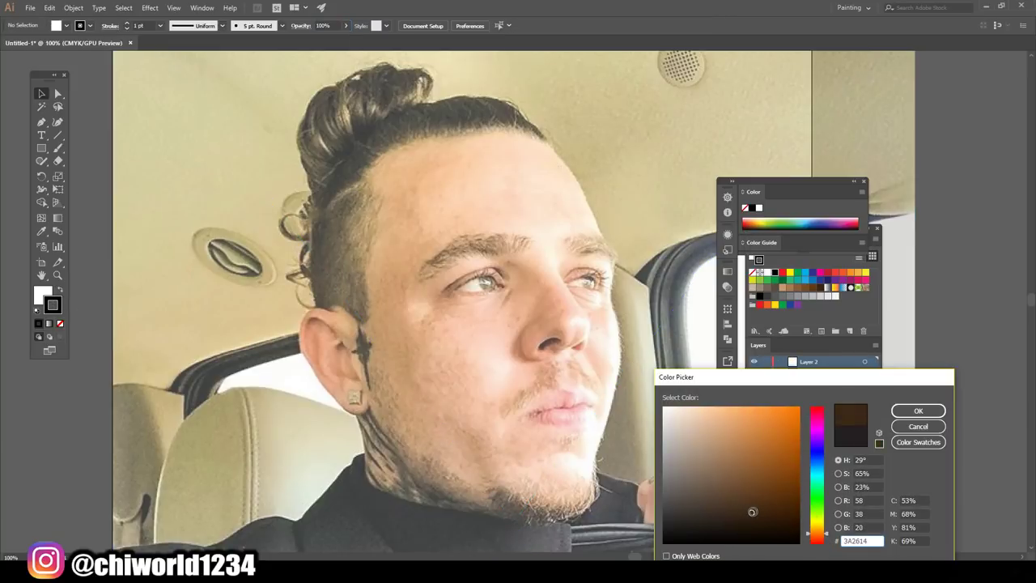
left_click(918, 411)
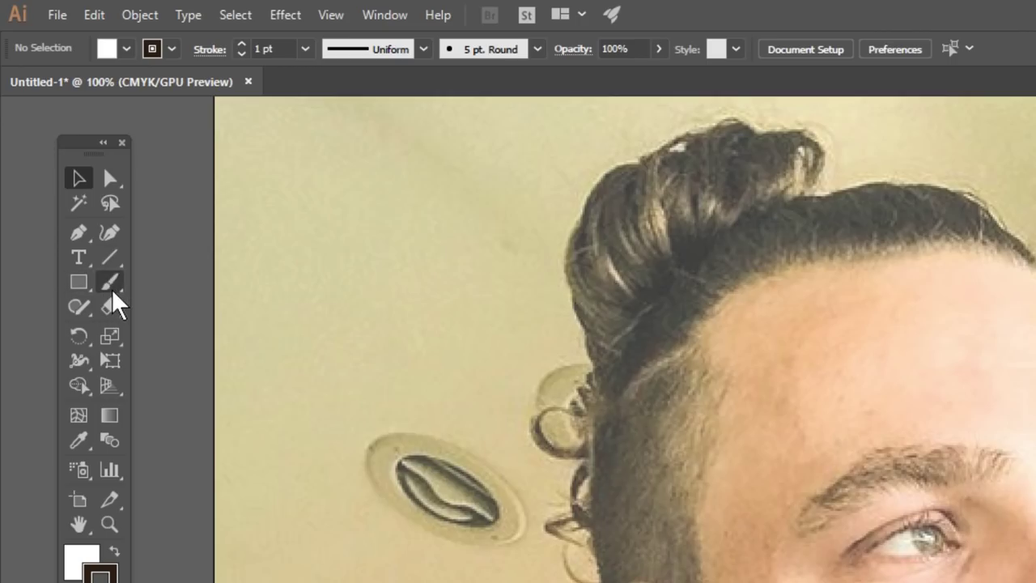
- Create a 3 pt pressure-sensitive calligraphic Paintbrush brush, then begin lowering stroke weight to 0.5 pt
left_click(111, 283)
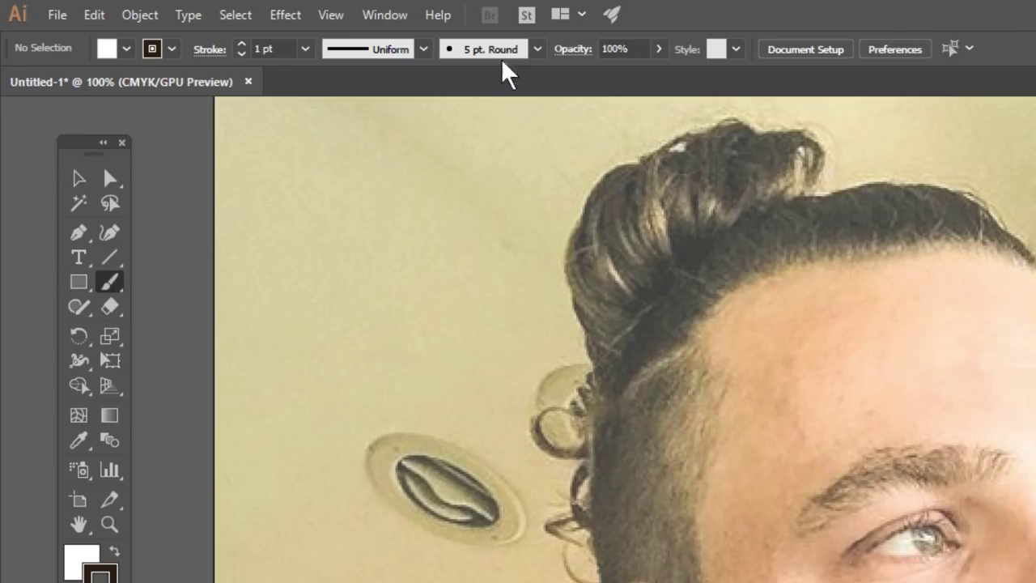
left_click(537, 49)
left_click(484, 209)
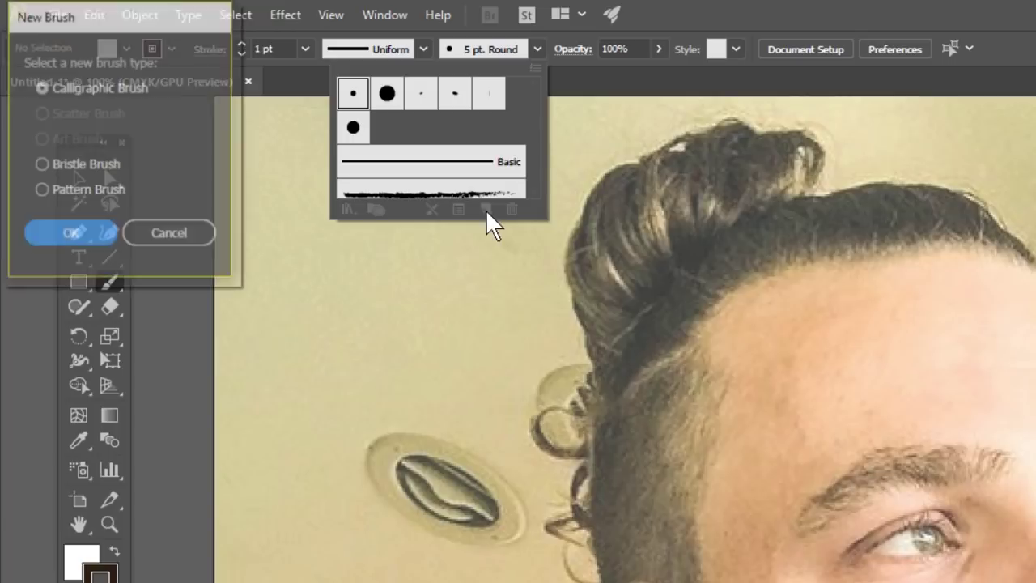
left_click(90, 242)
left_click(344, 320)
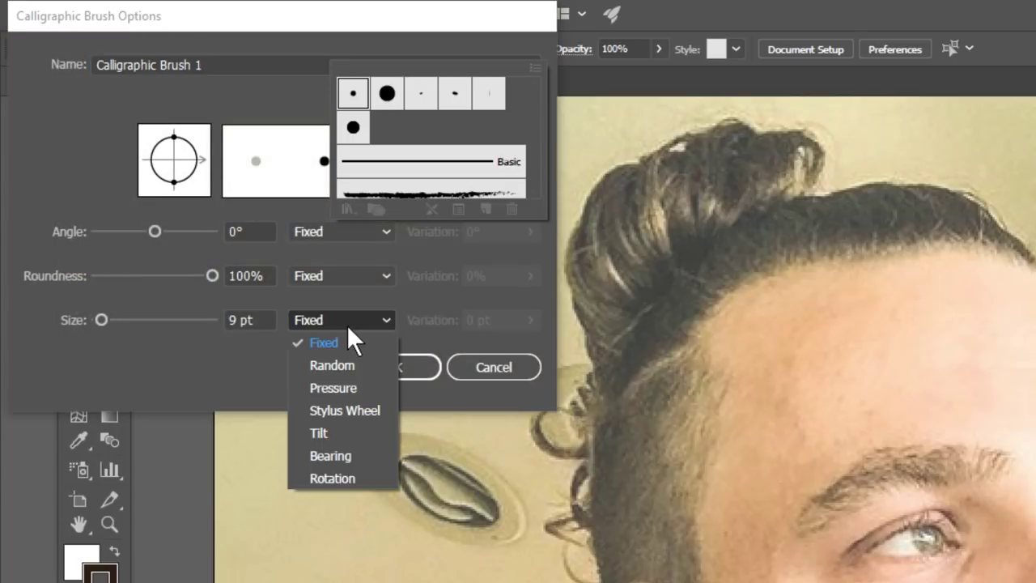
left_click(307, 379)
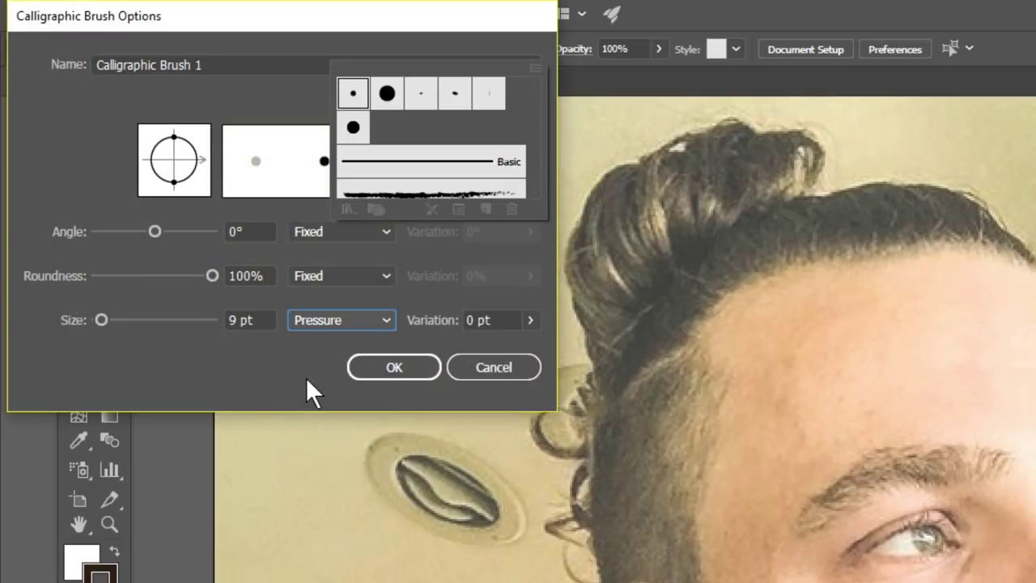
double_click(233, 319)
type("3")
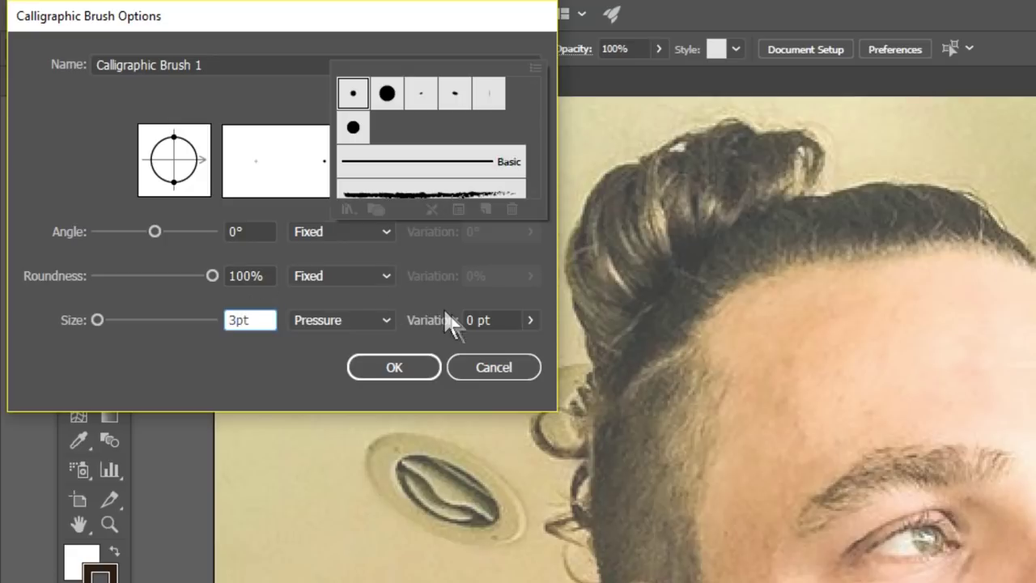
left_click(466, 318)
left_click(387, 368)
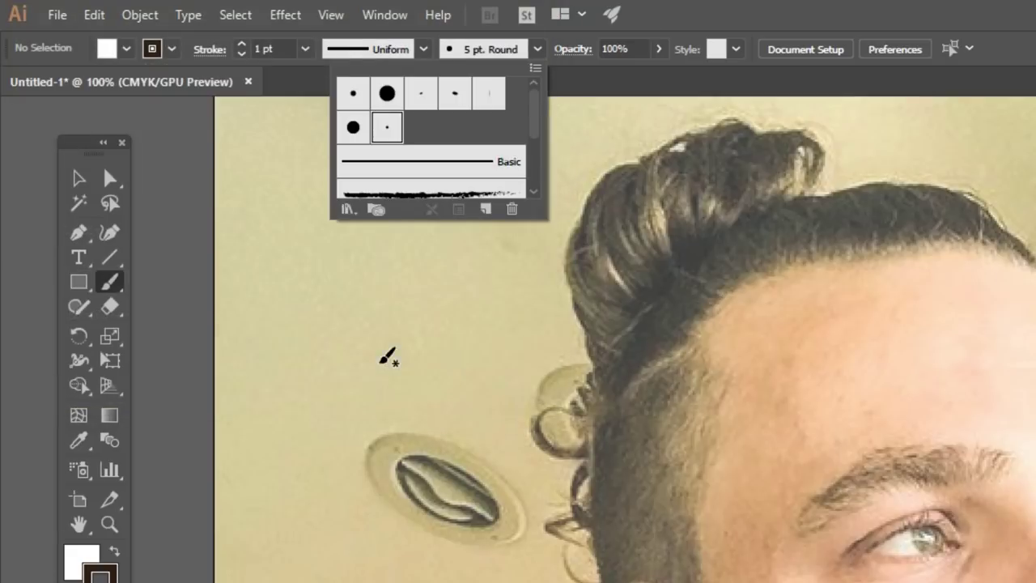
left_click_drag(83, 146, 73, 195)
left_click(161, 26)
- At 0.5 pt, trace the curve around the left nostril and fill in its dark shape
left_click(170, 50)
left_click_drag(99, 77, 85, 134)
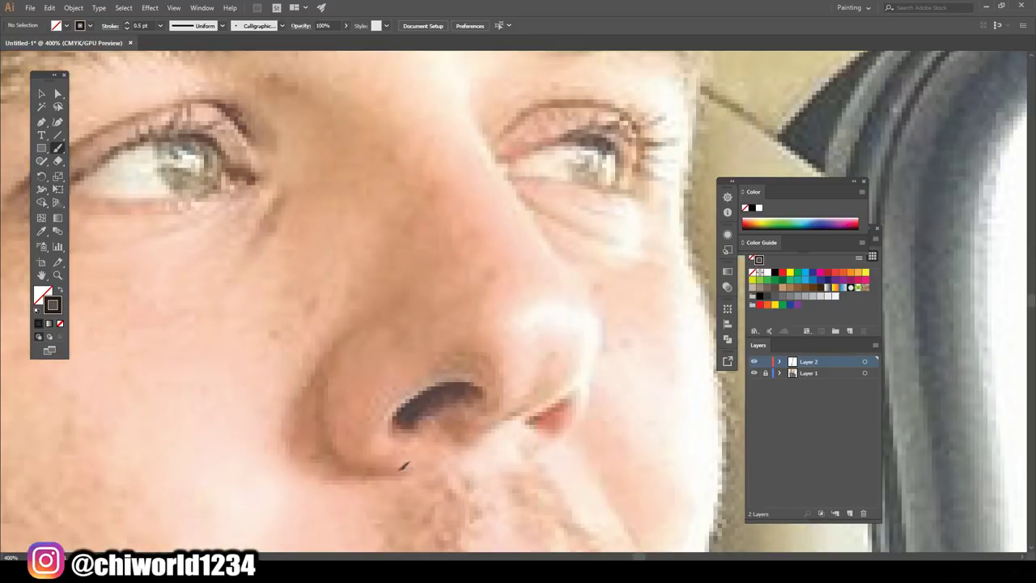
mouse_move(403, 470)
left_mouse_down()
mouse_move(306, 364)
mouse_move(338, 338)
left_mouse_up()
mouse_move(409, 429)
left_mouse_down()
mouse_move(486, 387)
mouse_move(405, 422)
mouse_move(473, 387)
mouse_move(421, 414)
left_mouse_up()
key("ctrl+z")
left_click_drag(469, 387, 406, 414)
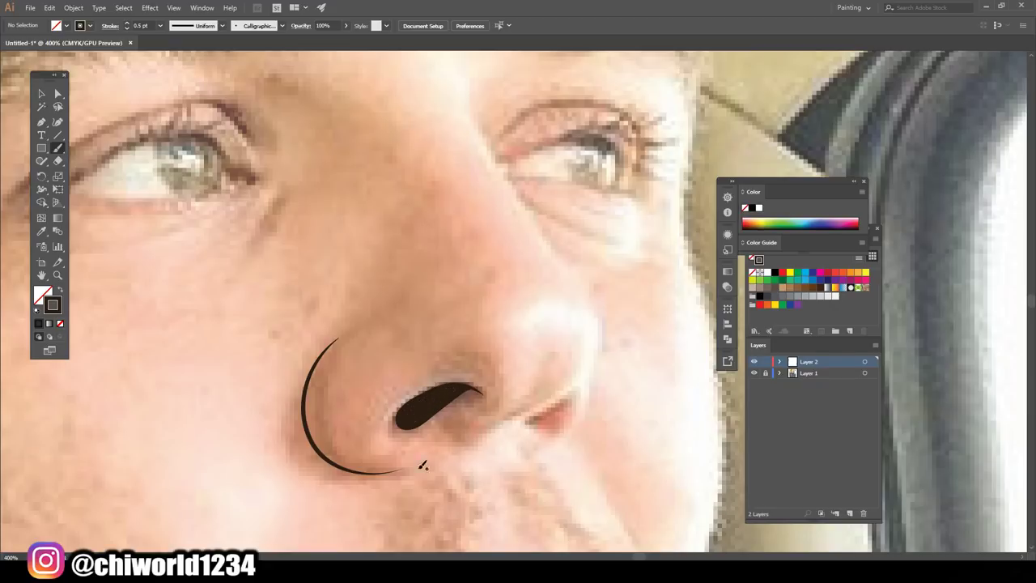
- Draw the right nostril curve, the outer edge of the nose and the bridge line
key("ctrl+minus")
left_click_drag(512, 442, 556, 417)
left_click_drag(536, 479, 578, 381)
left_click_drag(545, 338, 477, 208)
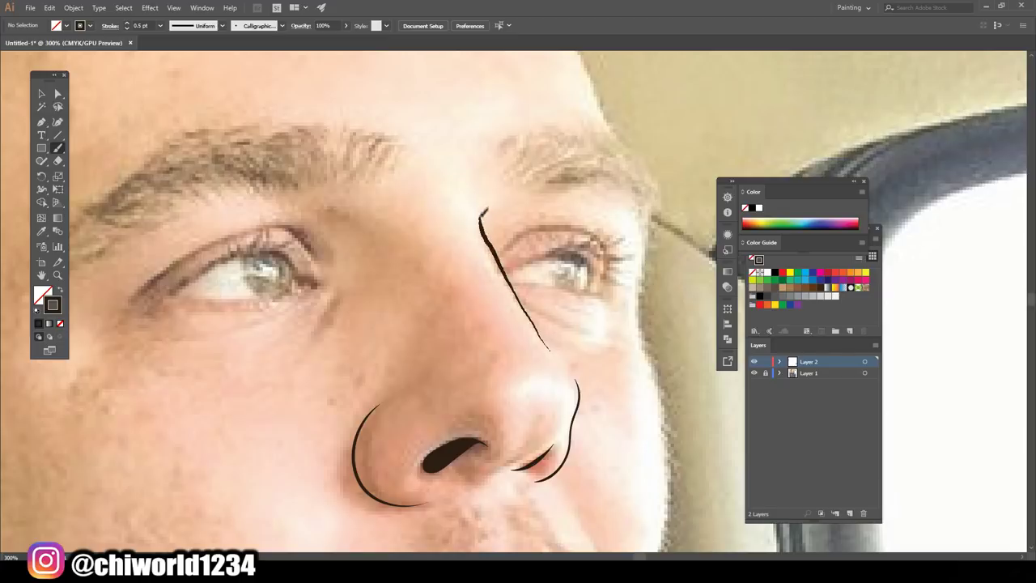
- Replace the misdrawn stroke under the right nostril with a cleaner curve
key("ctrl+minus")
scroll(668, 371, "down", 3)
key("ctrl+plus")
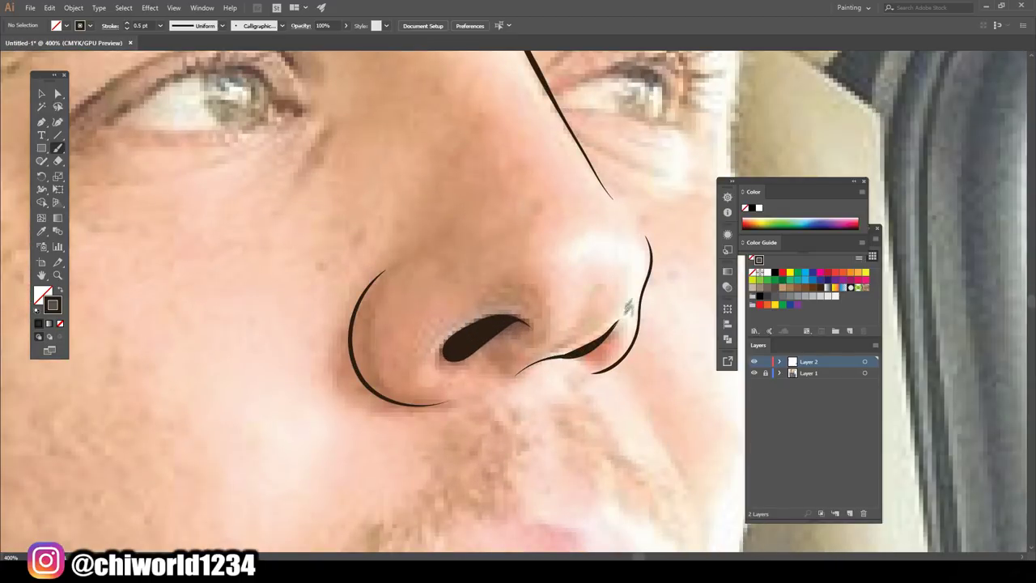
key("ctrl+z")
left_click(40, 93)
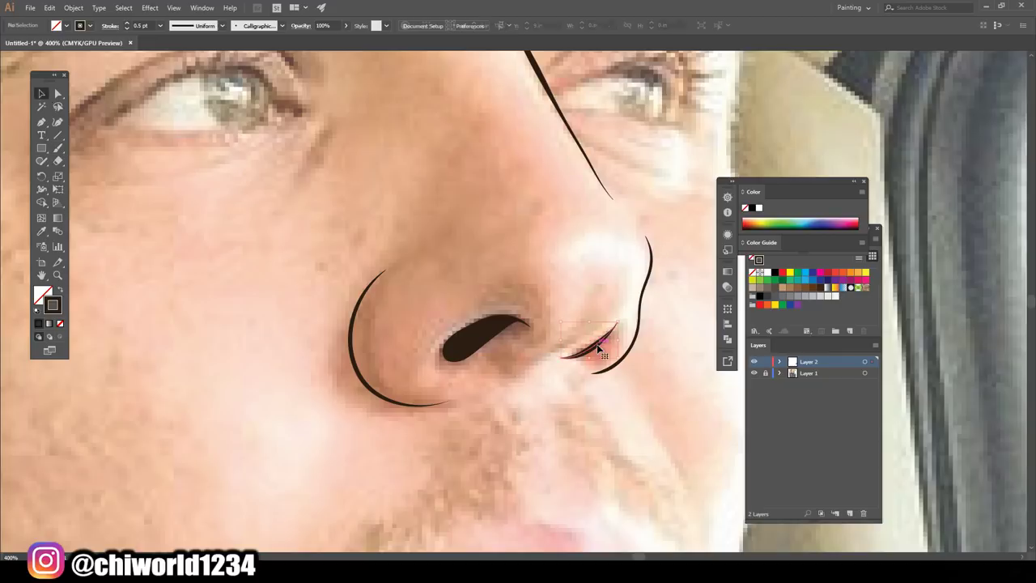
left_click(57, 147)
left_click_drag(520, 368, 625, 319)
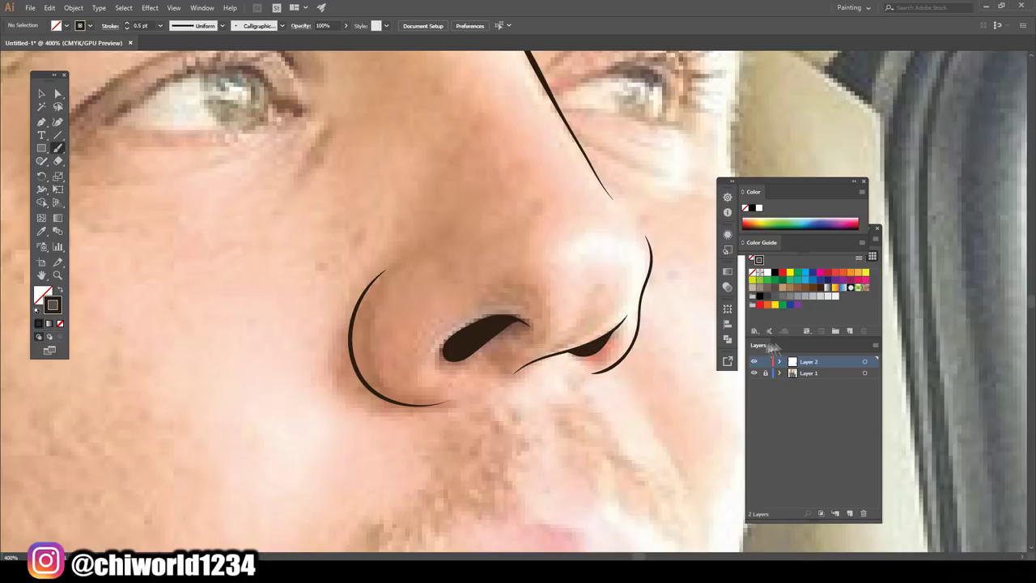
- Trace the upper eyelid of the left eye
scroll(518, 324, "down", 5)
scroll(324, 316, "up", 4)
mouse_move(238, 338)
left_mouse_down()
mouse_move(371, 295)
mouse_move(393, 326)
left_mouse_up()
- Close the left eye's lower lid, outline the right eye, add both eyelid creases and the lip line
left_click_drag(235, 339, 392, 327)
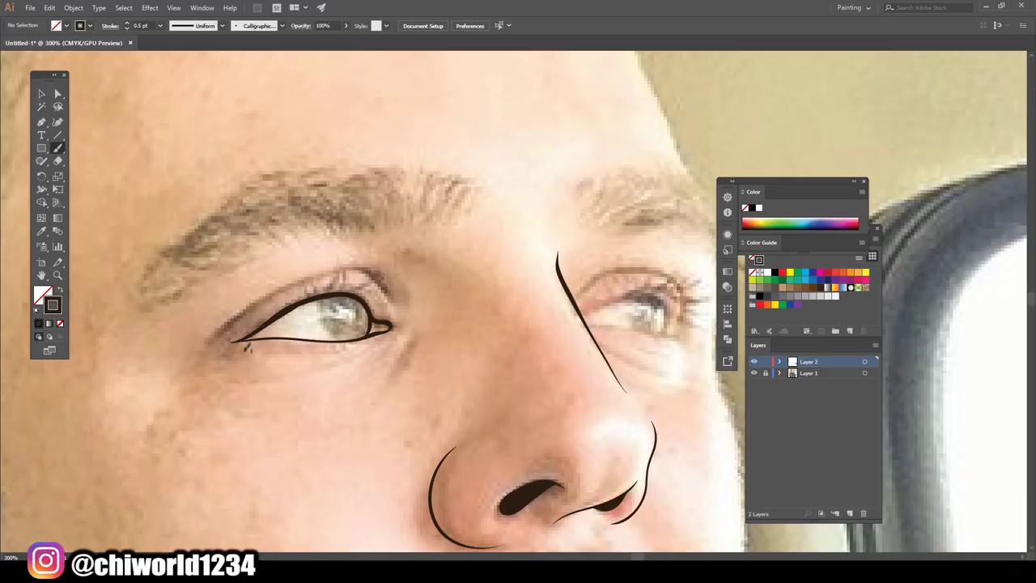
left_click_drag(583, 314, 672, 332)
mouse_move(583, 320)
left_mouse_down()
mouse_move(662, 328)
mouse_move(590, 321)
left_mouse_up()
mouse_move(685, 319)
left_mouse_down()
mouse_move(673, 271)
mouse_move(609, 272)
left_mouse_up()
mouse_move(215, 338)
left_mouse_down()
mouse_move(284, 285)
mouse_move(377, 271)
mouse_move(395, 303)
mouse_move(395, 362)
left_mouse_up()
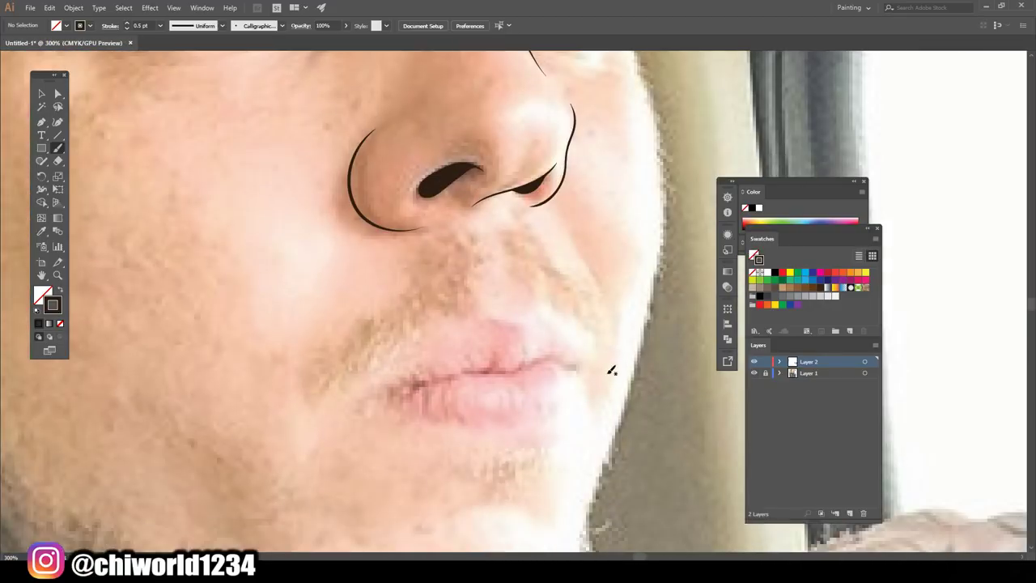
left_click_drag(369, 397, 579, 367)
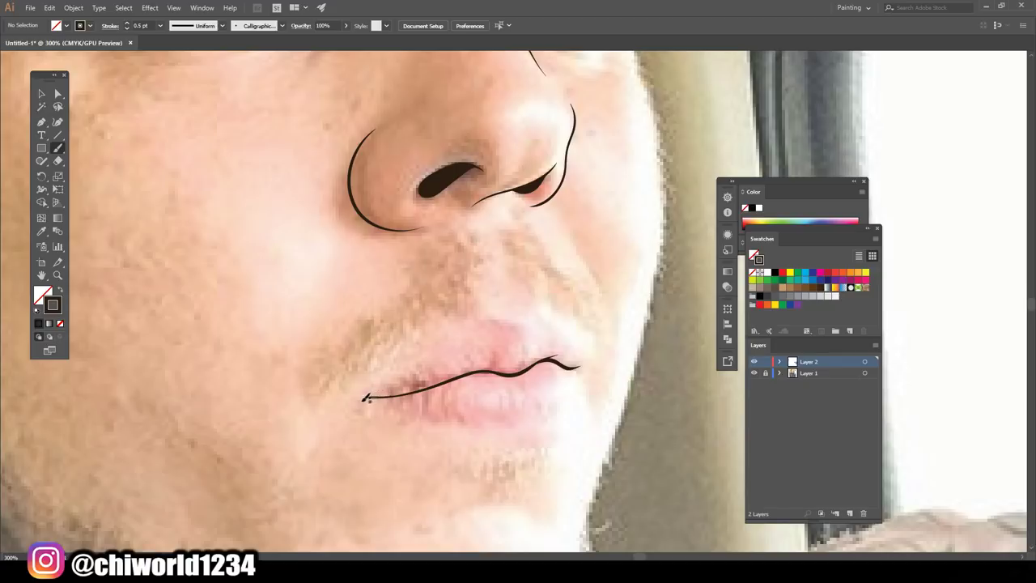
- Outline the upper lip and the lower lip, redrawing the misdrawn lower lip stroke
mouse_move(427, 351)
left_mouse_down()
mouse_move(544, 314)
mouse_move(571, 365)
left_mouse_up()
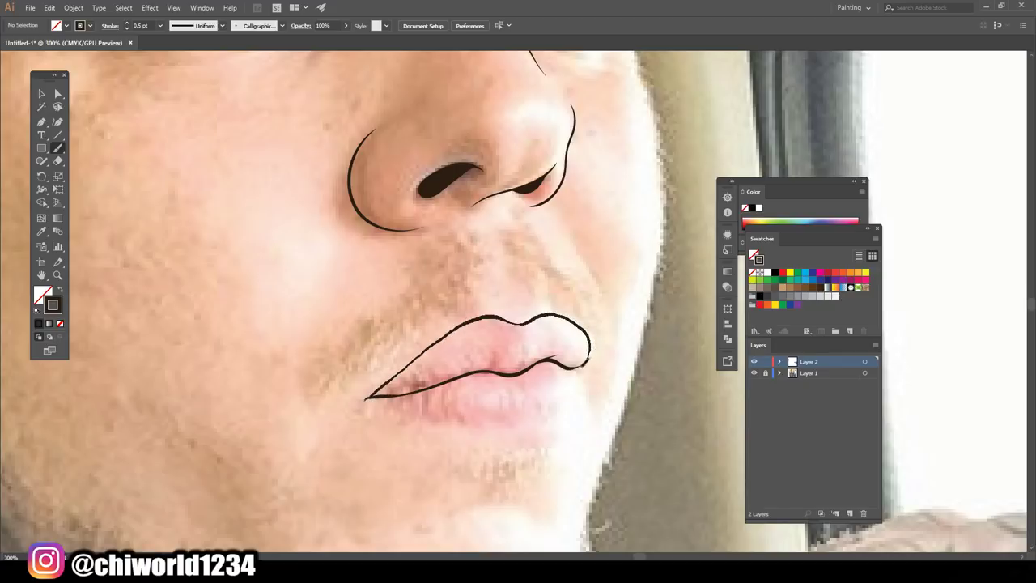
left_click_drag(362, 397, 584, 365)
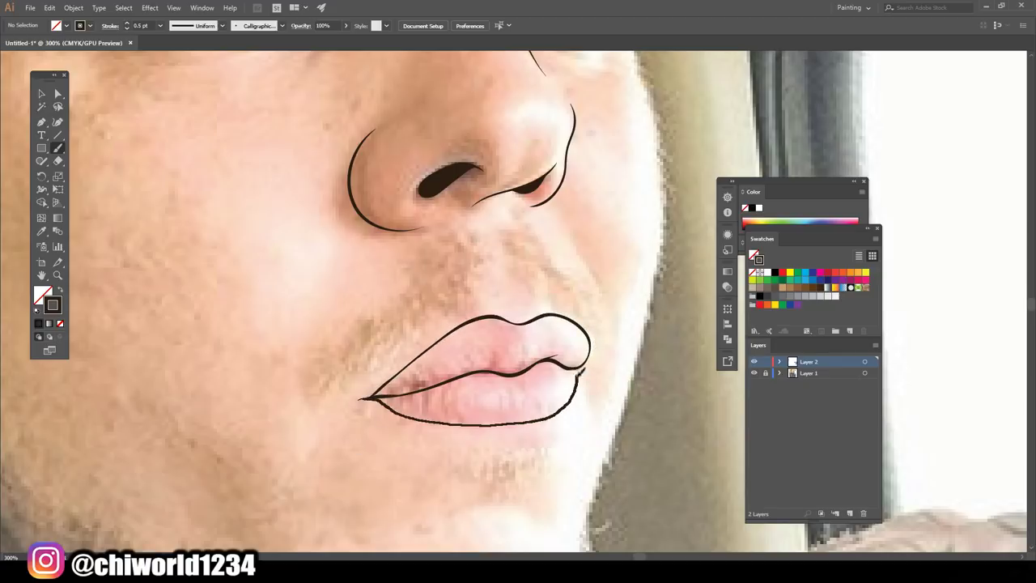
key("ctrl+z")
mouse_move(366, 396)
left_mouse_down()
mouse_move(559, 417)
mouse_move(584, 366)
left_mouse_up()
- Add the chin line, a short stroke below the nose and the crease beside the mouth
key("ctrl+minus")
scroll(528, 427, "up", 1)
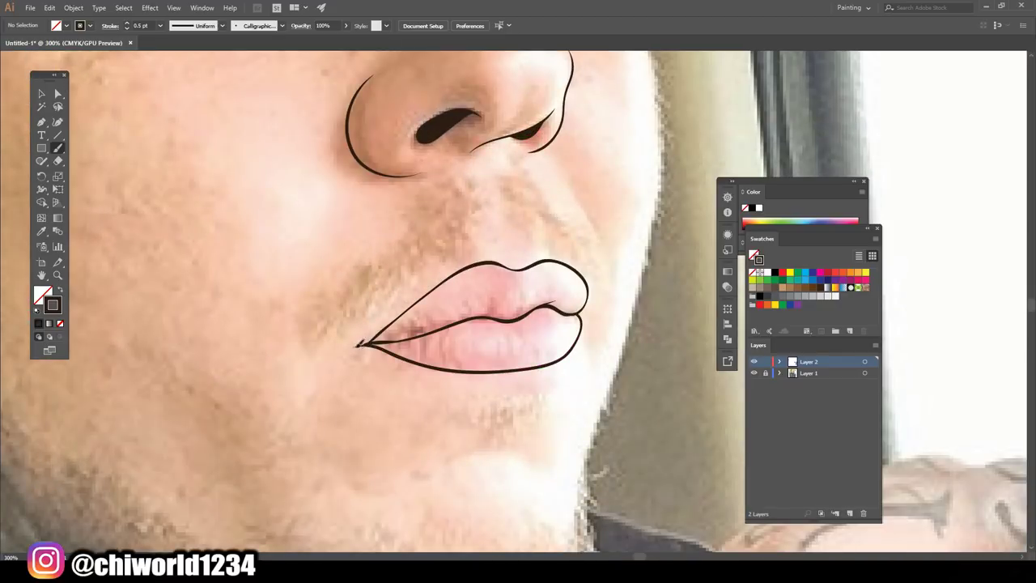
left_click_drag(433, 478, 534, 443)
scroll(534, 443, "up", 3)
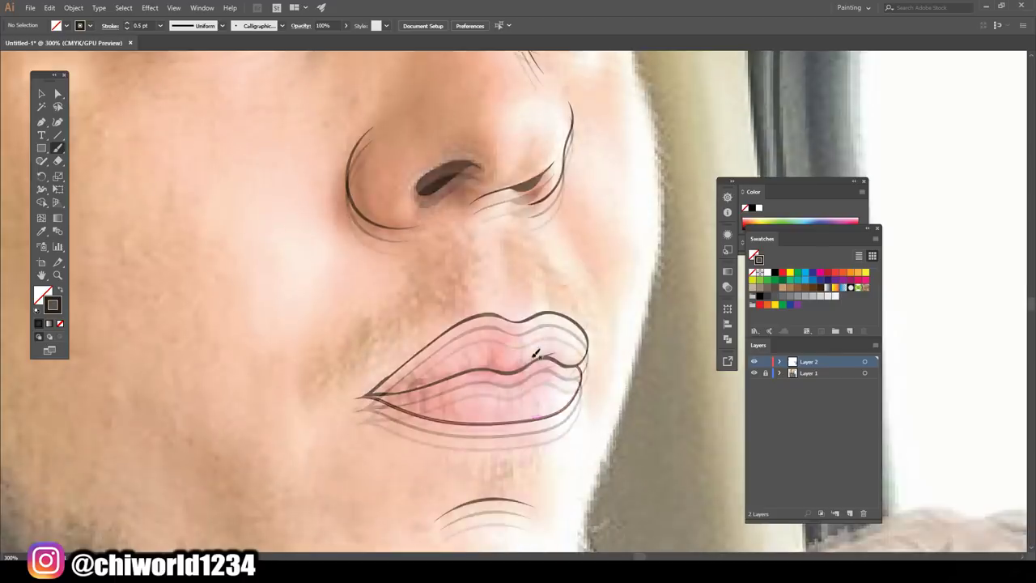
left_click_drag(518, 369, 507, 305)
left_click_drag(609, 371, 560, 274)
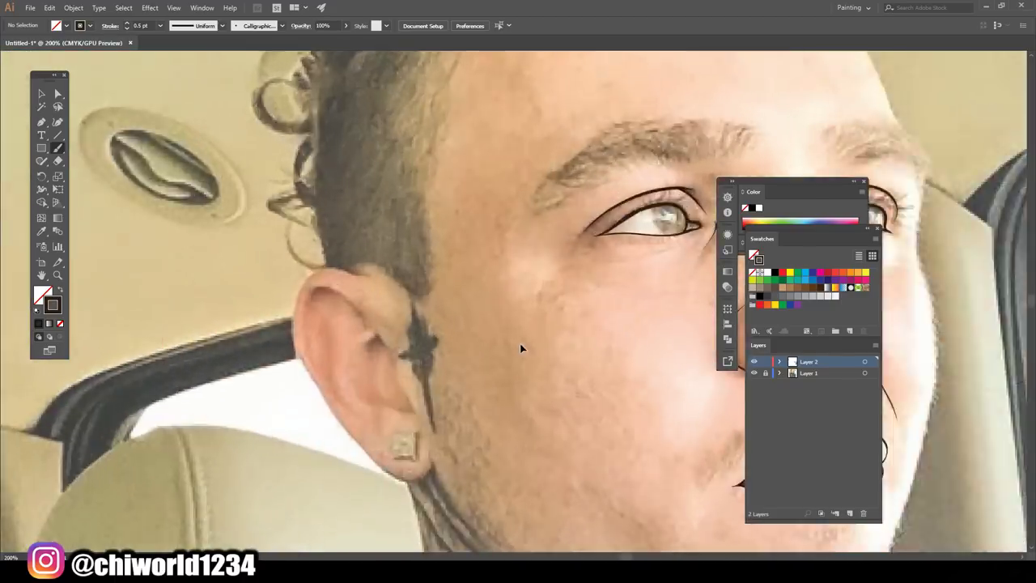
- Trace the ear's inner curve, back edge, inner folds and helix, plus the square earring
scroll(376, 454, "up", 1)
left_click_drag(437, 399, 376, 275)
mouse_move(455, 458)
left_mouse_down()
mouse_move(384, 483)
mouse_move(305, 377)
mouse_move(250, 217)
mouse_move(356, 183)
mouse_move(382, 193)
left_mouse_up()
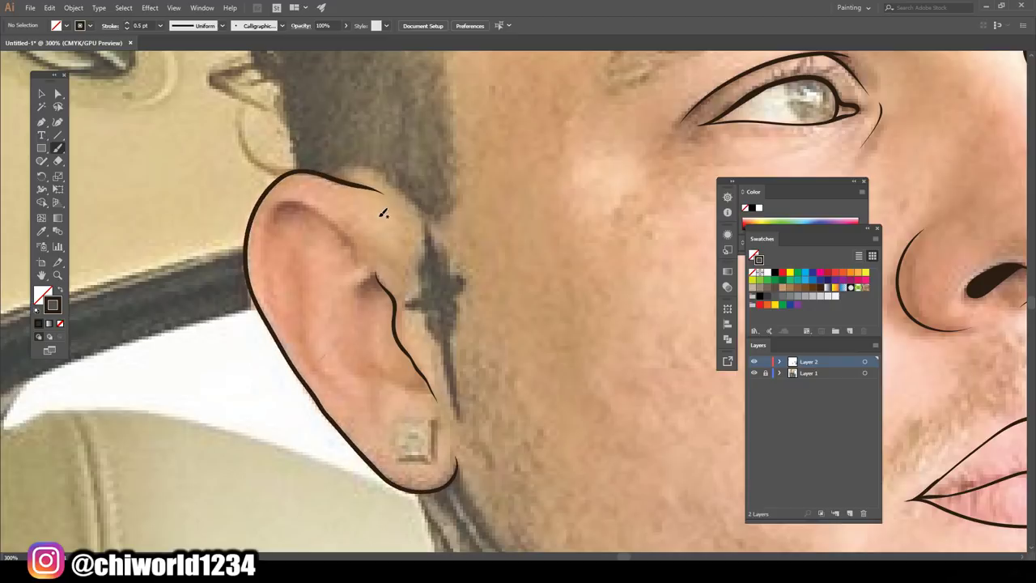
mouse_move(357, 414)
left_mouse_down()
mouse_move(298, 300)
mouse_move(289, 223)
mouse_move(341, 318)
left_mouse_up()
left_click_drag(341, 360, 382, 371)
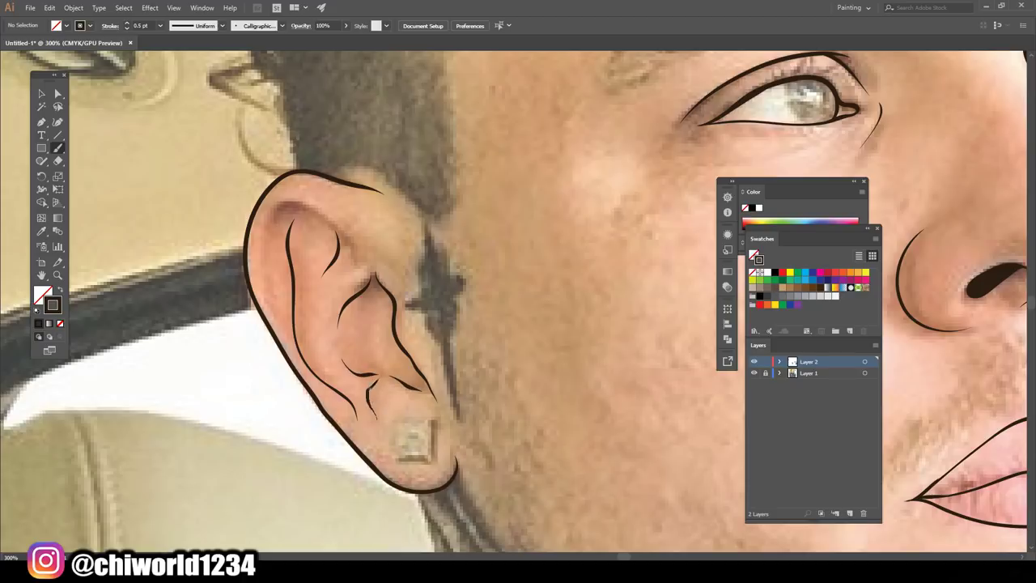
mouse_move(354, 256)
left_mouse_down()
mouse_move(288, 207)
mouse_move(279, 336)
mouse_move(269, 221)
left_mouse_up()
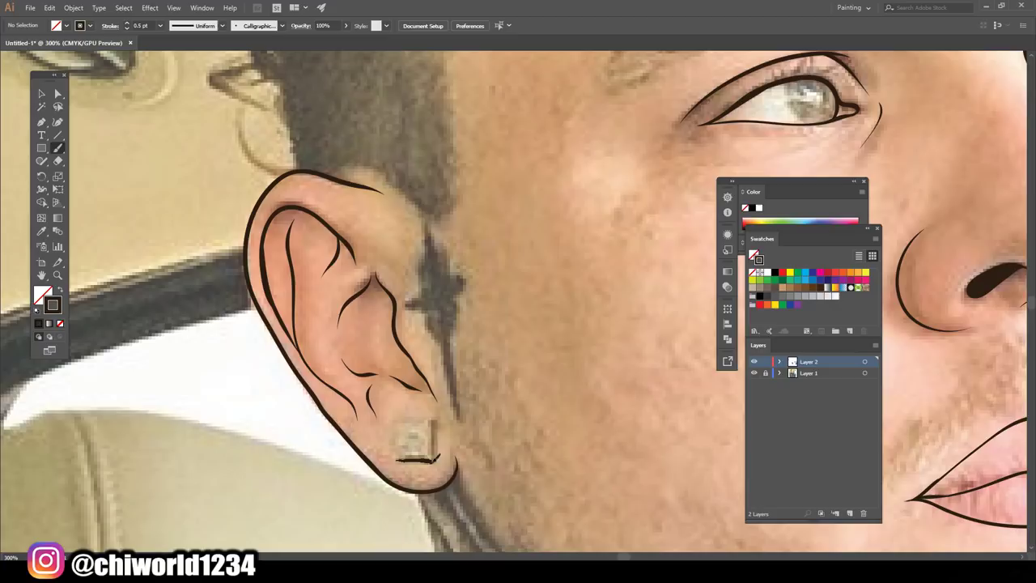
left_click_drag(398, 414, 431, 458)
key("ctrl+0")
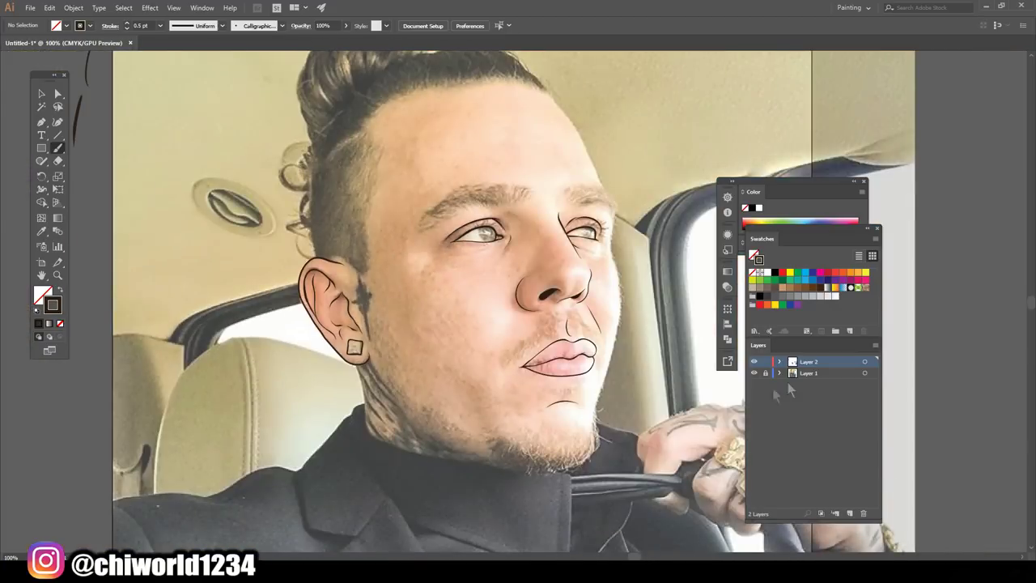
- At 1 pt, outline the right face contour up to the hairline and the left side of the head
left_click(753, 373)
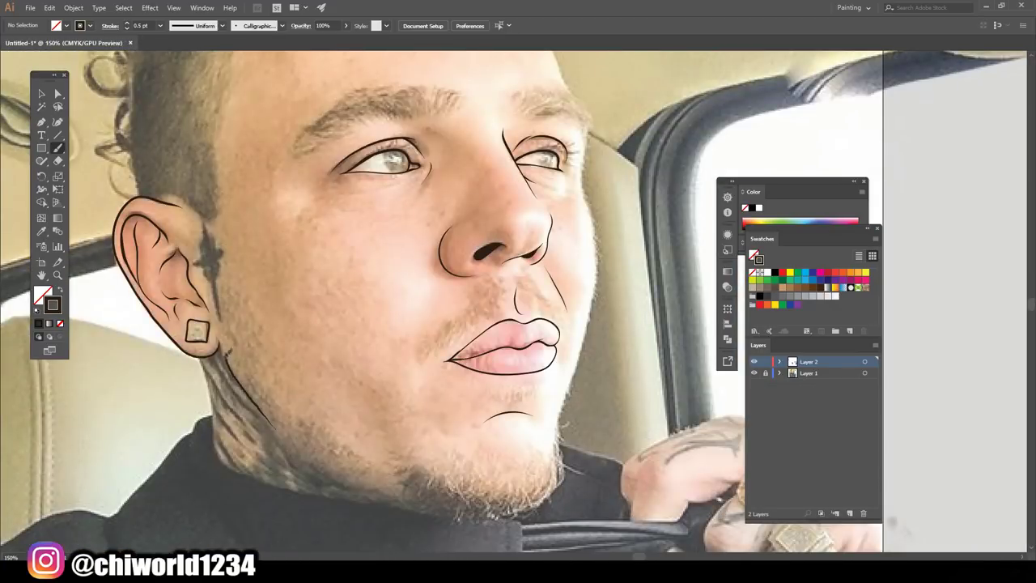
scroll(215, 391, "up", 2)
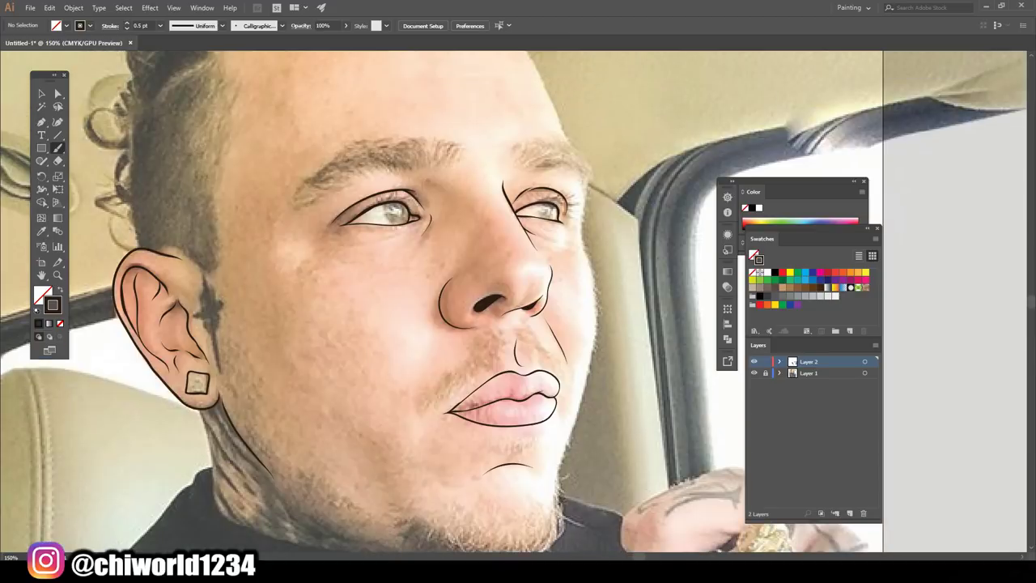
left_click(160, 26)
left_click(172, 73)
left_click_drag(559, 508, 587, 171)
scroll(567, 138, "up", 5)
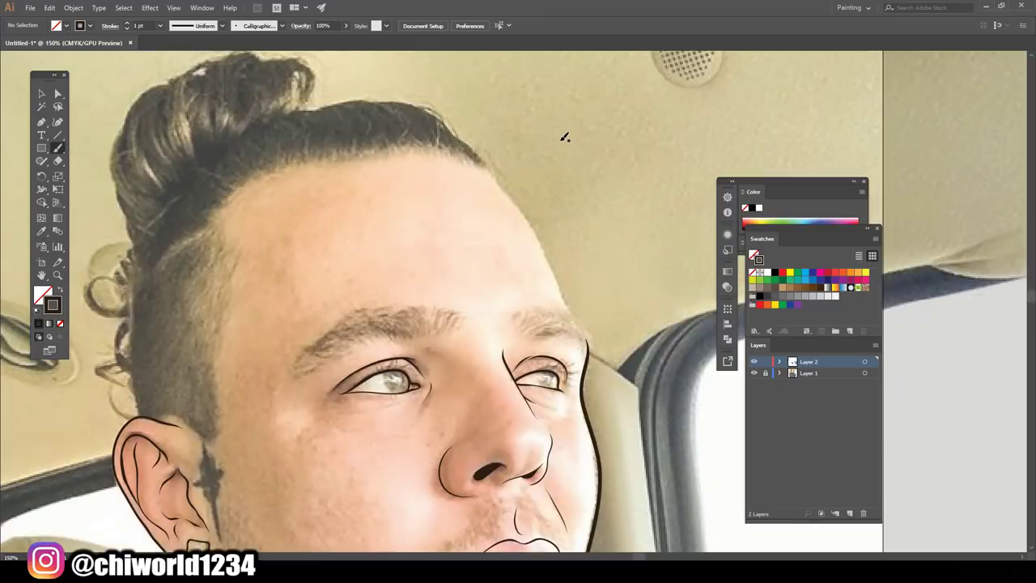
left_click_drag(591, 346, 454, 139)
left_click_drag(146, 413, 132, 277)
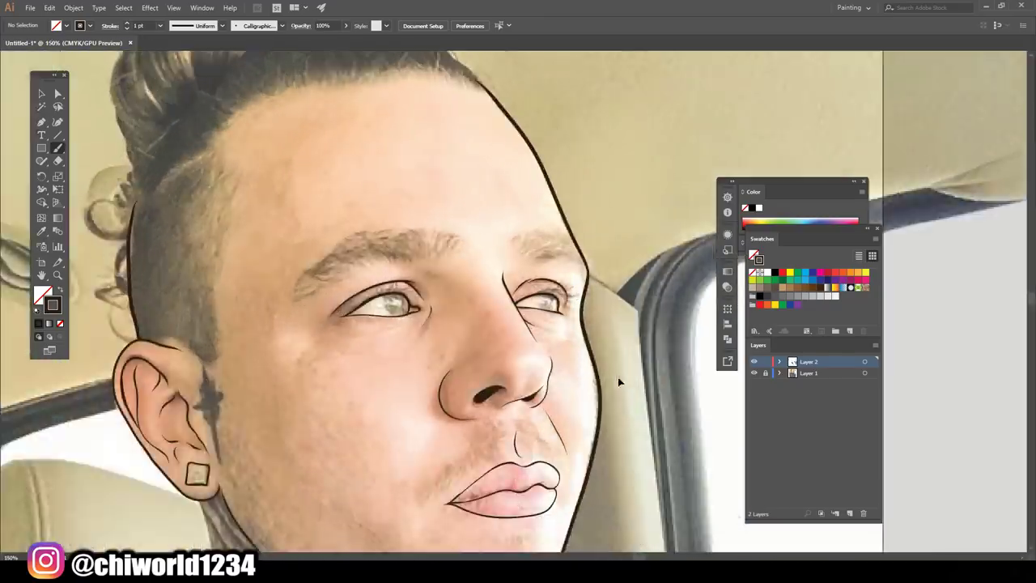
- Switch back to 0.5 pt and start drawing short hair strokes on the eyebrow
scroll(619, 382, "up", 1)
left_click(160, 25)
left_click(174, 69)
mouse_move(437, 277)
left_mouse_down()
mouse_move(450, 254)
mouse_move(441, 252)
left_mouse_up()
- Densely fill the eyebrow with fine hair strokes from its inner end to the outer edge
mouse_move(404, 282)
left_mouse_down()
mouse_move(421, 249)
mouse_move(377, 242)
left_mouse_up()
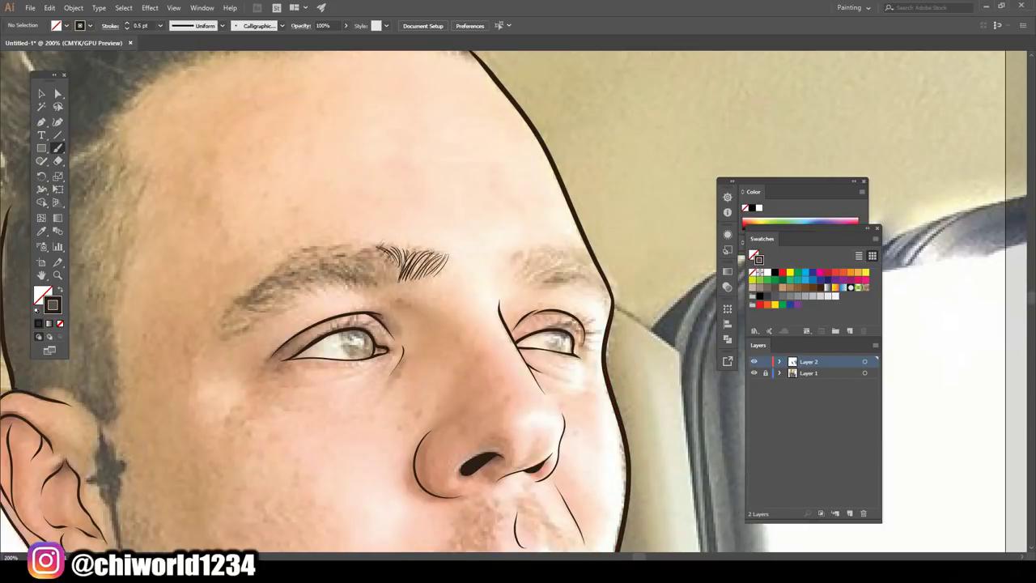
mouse_move(398, 275)
left_mouse_down()
mouse_move(374, 243)
mouse_move(303, 244)
left_mouse_up()
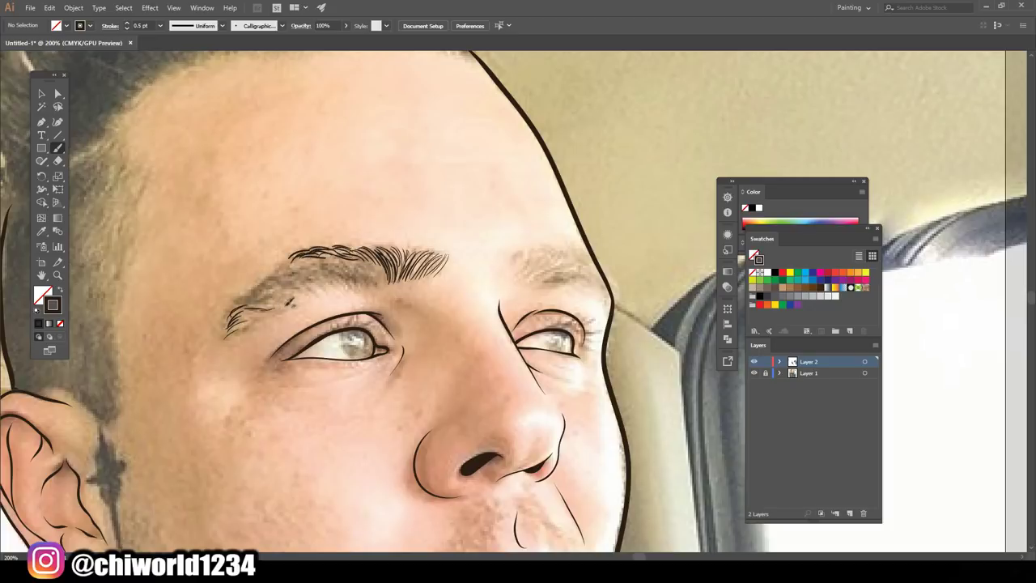
left_click_drag(240, 310, 306, 284)
left_click_drag(275, 293, 361, 261)
left_click_drag(332, 283, 376, 251)
left_click_drag(364, 285, 389, 251)
left_click_drag(343, 275, 376, 246)
left_click_drag(308, 272, 369, 256)
mouse_move(284, 280)
left_mouse_down()
mouse_move(339, 259)
mouse_move(318, 266)
left_mouse_up()
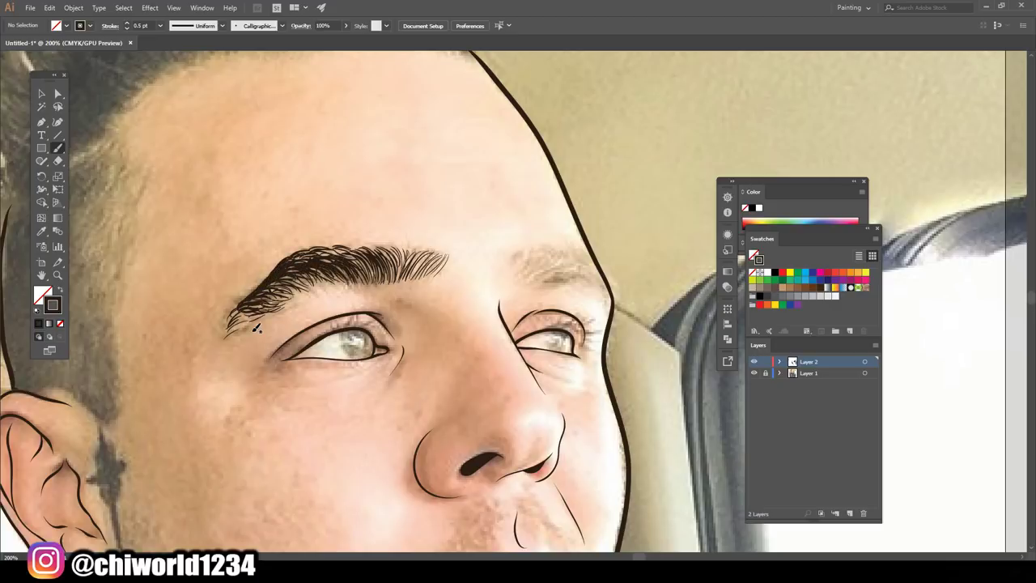
key("ctrl+minus")
key("ctrl+minus")
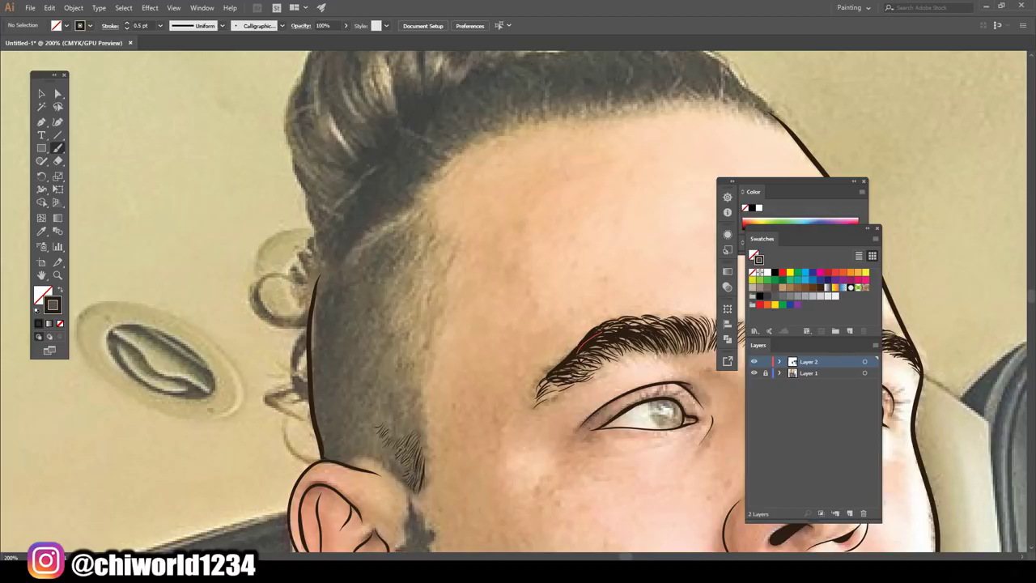
- Move the sideburn hair-stroke group down onto the lower sideburn
key("v")
mouse_move(407, 455)
left_mouse_down()
mouse_move(405, 346)
mouse_move(423, 273)
mouse_move(393, 272)
mouse_move(398, 321)
mouse_move(361, 409)
mouse_move(387, 260)
mouse_move(370, 409)
mouse_move(388, 427)
left_mouse_up()
left_click(234, 440)
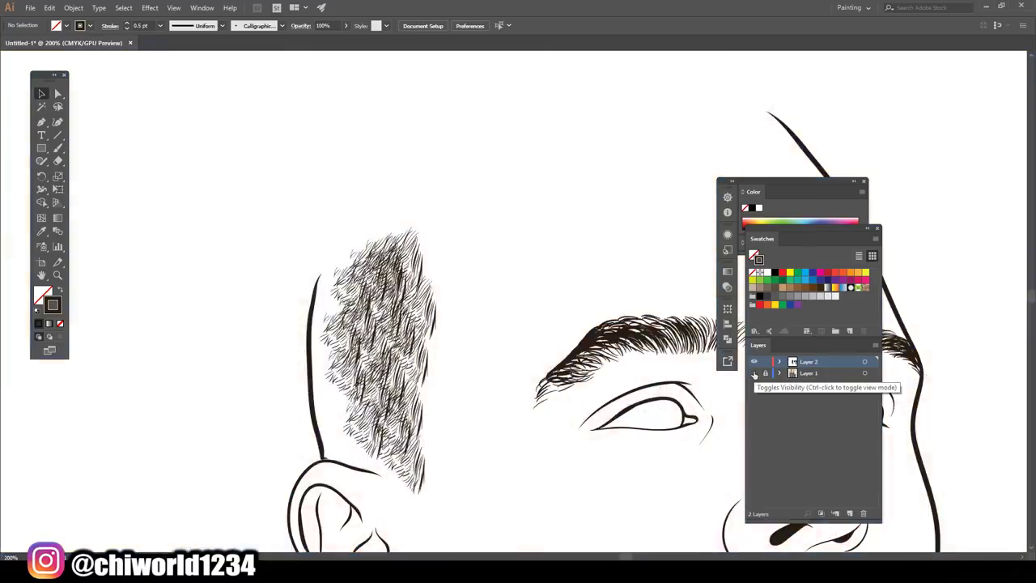
scroll(469, 372, "down", 2)
scroll(469, 372, "up", 4)
- Paint 0.5 pt Paintbrush hair strokes up the lower sideburn and its left edge
left_click(58, 149)
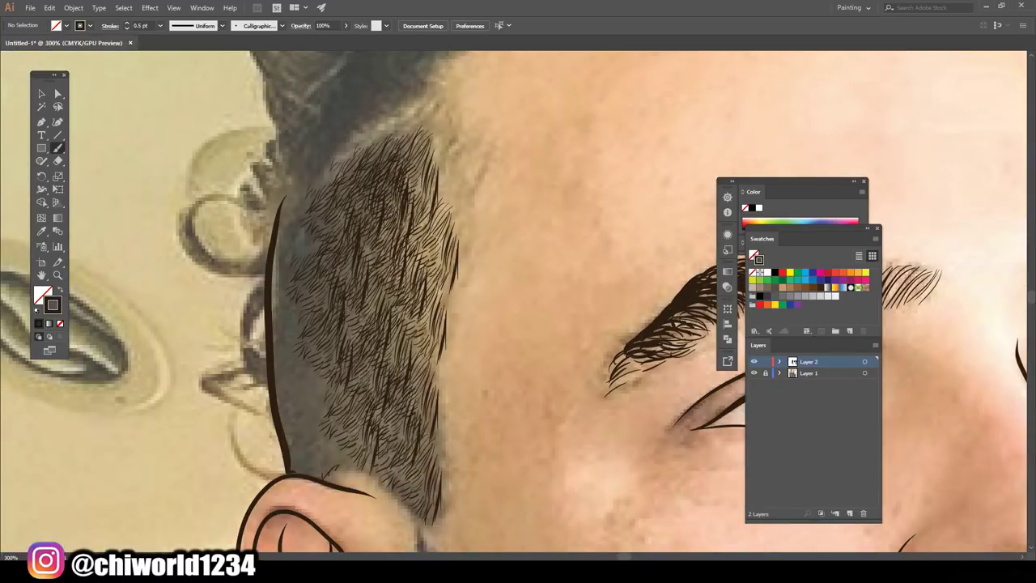
mouse_move(321, 475)
left_mouse_down()
mouse_move(310, 429)
mouse_move(298, 415)
mouse_move(291, 424)
left_mouse_up()
mouse_move(329, 439)
left_mouse_down()
mouse_move(290, 376)
mouse_move(290, 343)
left_mouse_up()
left_click_drag(293, 426, 282, 327)
left_click_drag(312, 392, 277, 302)
left_click_drag(312, 346, 291, 301)
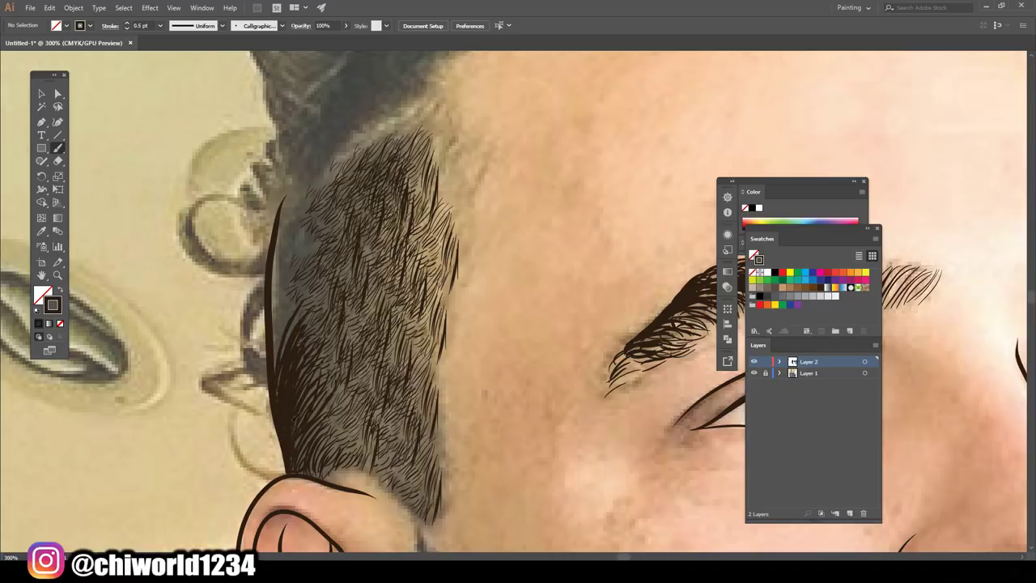
left_click_drag(308, 356, 275, 293)
- Add hair strokes along the upper sideburn edge, then toggle the photo layer to check
left_click_drag(294, 335, 274, 260)
left_click_drag(311, 305, 285, 237)
left_click_drag(316, 268, 297, 235)
left_click_drag(311, 301, 274, 216)
left_click_drag(307, 277, 275, 204)
left_click_drag(304, 256, 277, 194)
key("ctrl+1")
left_click(753, 373)
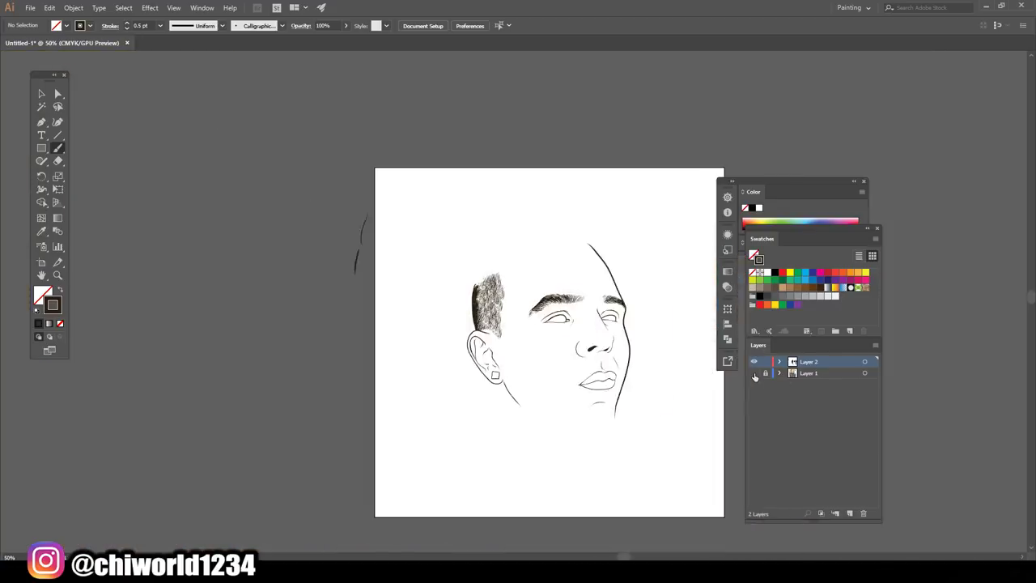
left_click(754, 372)
- At 0.25 pt stroke weight, paint fine hairs in the lower and middle sideburn
left_click(159, 25)
left_click(166, 37)
left_click_drag(424, 487, 398, 458)
mouse_move(424, 478)
left_mouse_down()
mouse_move(377, 455)
mouse_move(322, 387)
left_mouse_up()
mouse_move(374, 425)
left_mouse_down()
mouse_move(340, 366)
mouse_move(322, 350)
mouse_move(314, 361)
left_mouse_up()
left_click_drag(371, 350, 342, 299)
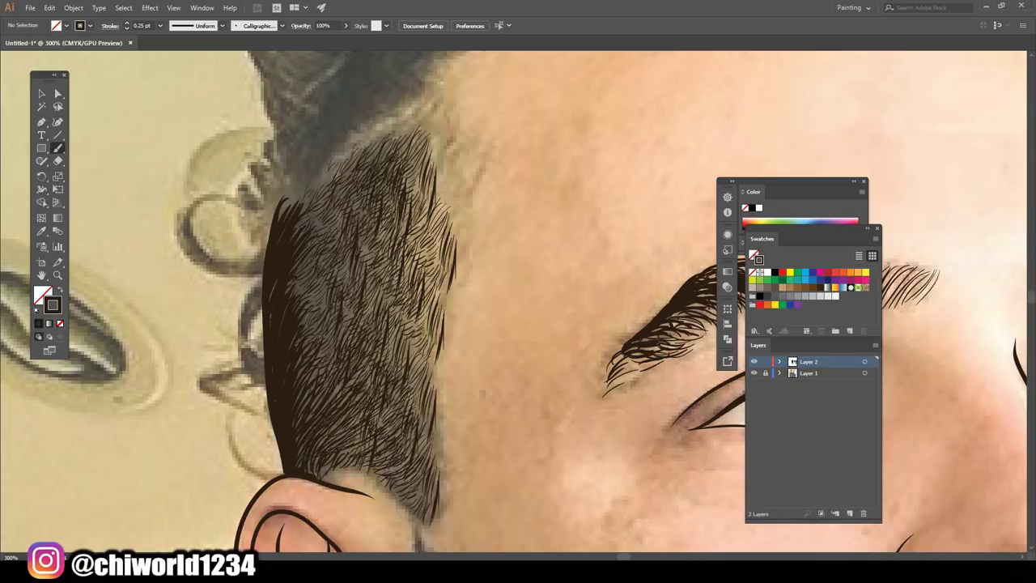
left_click_drag(361, 377, 314, 289)
- Add more 0.25 pt fine hairs to the upper sideburn and its lower right edge
left_click_drag(390, 304, 376, 272)
left_click_drag(387, 329, 350, 229)
left_click_drag(378, 285, 334, 173)
left_click_drag(341, 235, 307, 188)
left_click_drag(333, 327, 304, 229)
left_click_drag(431, 503, 425, 430)
left_click_drag(427, 441, 420, 405)
- At 1 pt, fill the sideburn with a solid dark mass and add strokes along its bottom
left_click(160, 25)
left_click(172, 74)
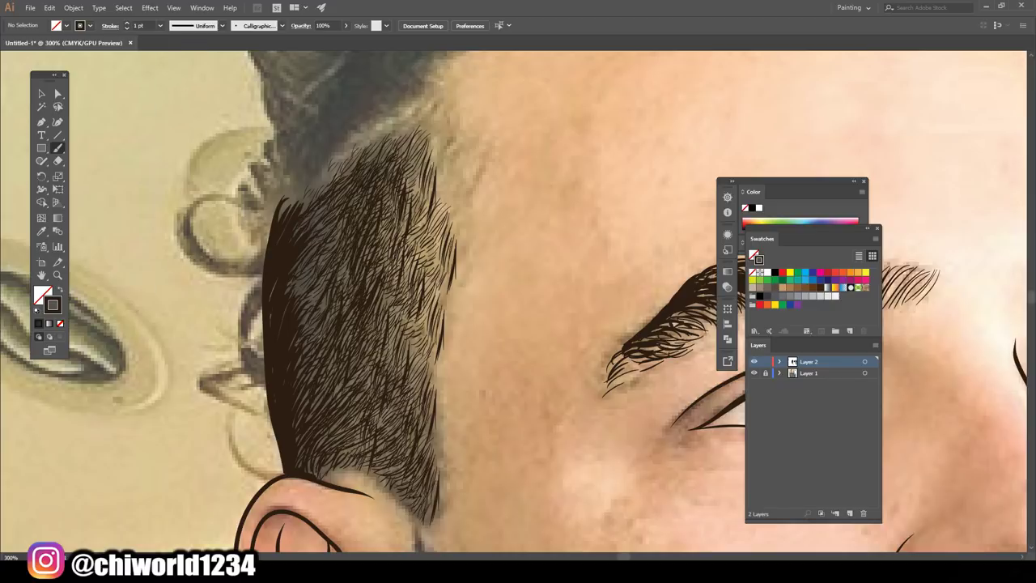
mouse_move(379, 458)
left_mouse_down()
mouse_move(340, 454)
mouse_move(321, 421)
mouse_move(320, 274)
mouse_move(304, 219)
mouse_move(320, 182)
mouse_move(303, 194)
left_mouse_up()
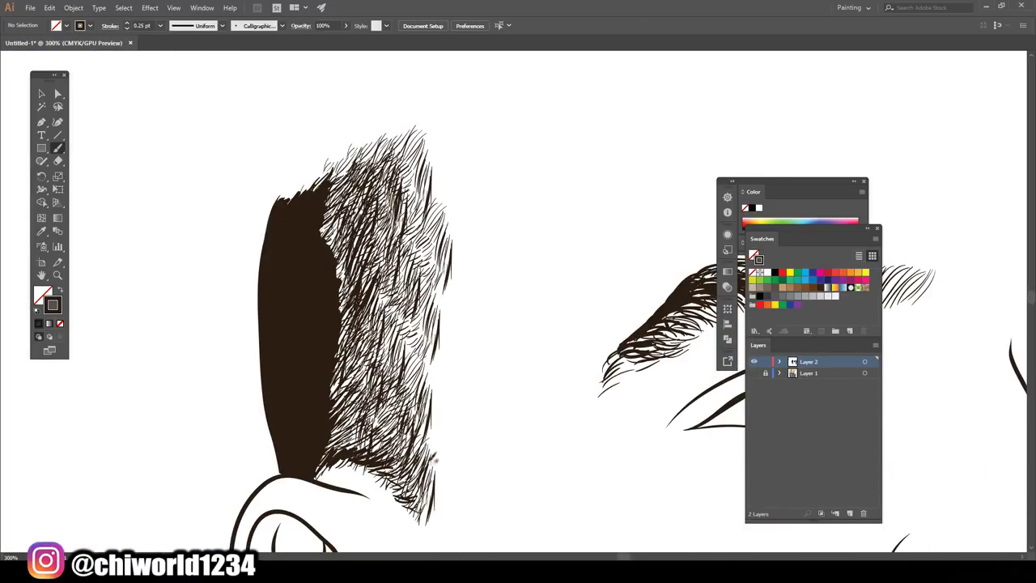
left_click_drag(436, 457, 395, 478)
left_click_drag(411, 437, 333, 452)
left_click_drag(401, 419, 364, 453)
mouse_move(396, 389)
left_mouse_down()
mouse_move(348, 450)
mouse_move(328, 450)
left_mouse_up()
left_click_drag(368, 379, 332, 444)
left_click_drag(387, 397, 340, 447)
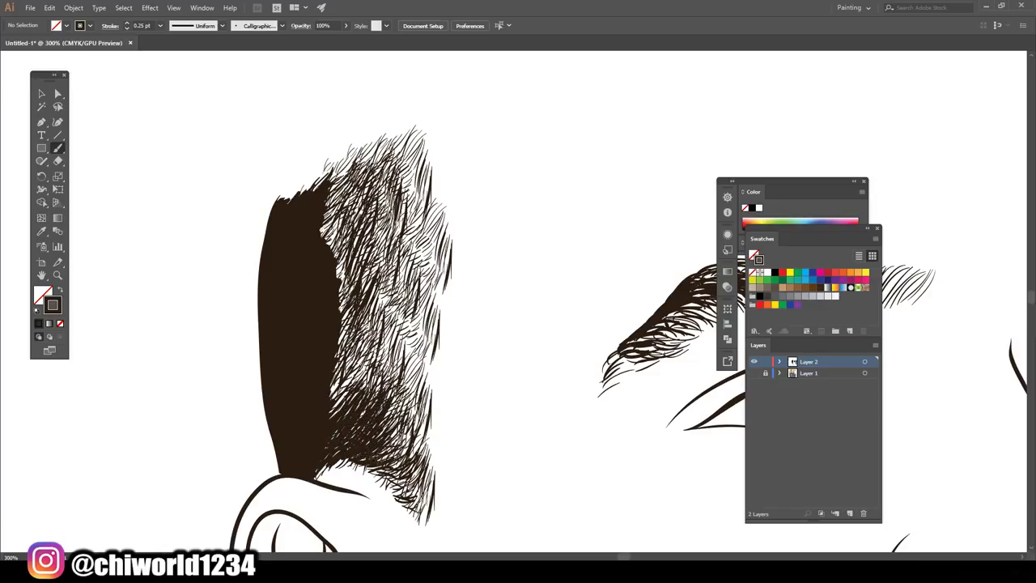
- Thicken the hair strokes mid-sideburn and extend the dark hair mass upward
left_click_drag(370, 354, 330, 419)
left_click_drag(372, 320, 332, 396)
left_click_drag(374, 298, 335, 368)
left_click_drag(392, 340, 361, 385)
left_click_drag(395, 313, 352, 394)
left_click_drag(390, 300, 357, 376)
left_click_drag(390, 267, 363, 353)
left_click_drag(387, 241, 340, 311)
left_click_drag(376, 258, 346, 312)
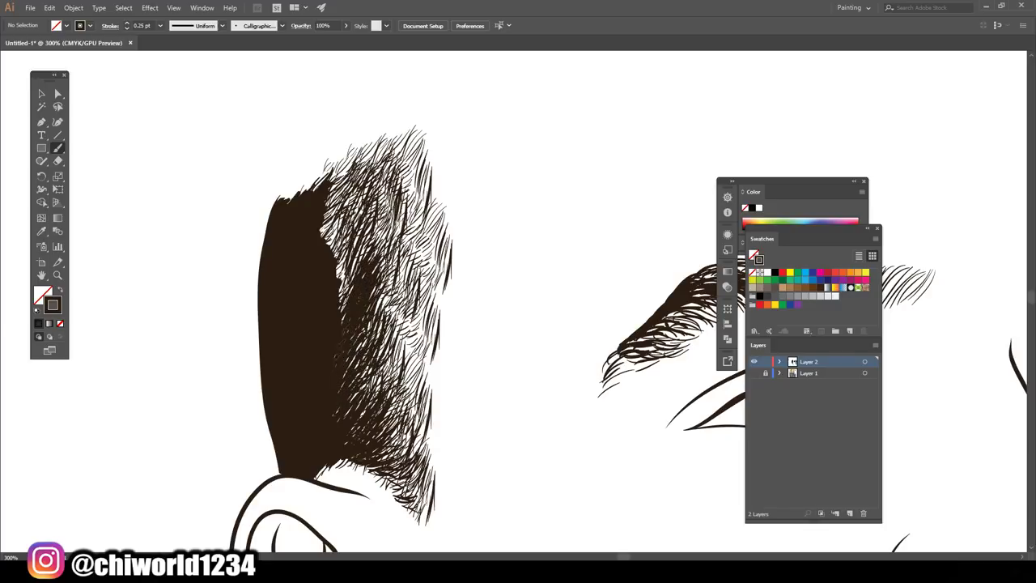
mouse_move(361, 235)
left_mouse_down()
mouse_move(340, 300)
mouse_move(337, 279)
left_mouse_up()
left_click_drag(363, 191, 335, 270)
mouse_move(357, 169)
left_mouse_down()
mouse_move(328, 247)
mouse_move(323, 231)
left_mouse_up()
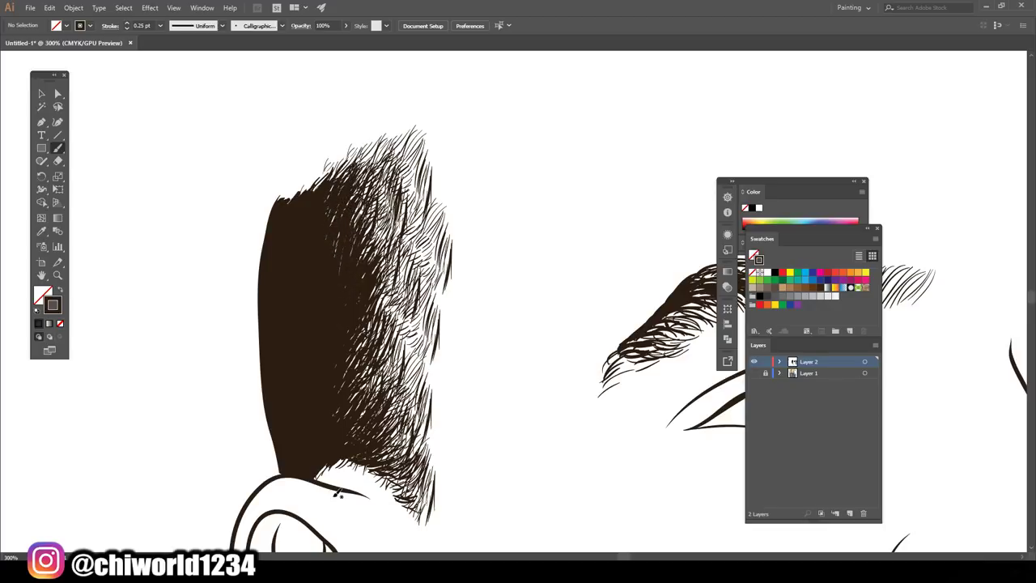
- Add hair strokes along the sideburn's lower-right edge and right side
mouse_move(437, 453)
left_mouse_down()
mouse_move(424, 535)
mouse_move(416, 531)
left_mouse_up()
mouse_move(434, 426)
left_mouse_down()
mouse_move(405, 478)
mouse_move(404, 455)
mouse_move(395, 457)
left_mouse_up()
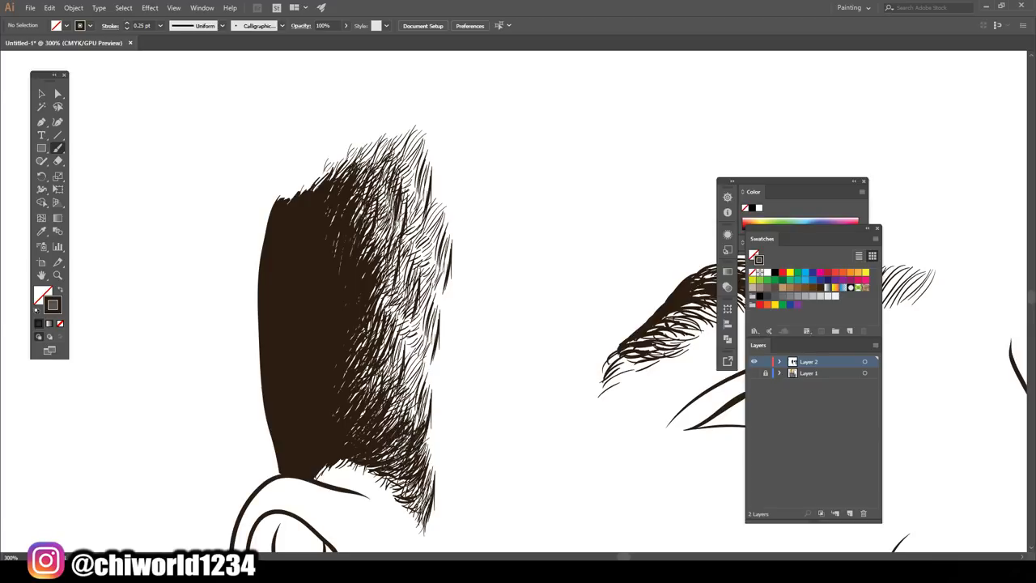
left_click_drag(436, 391, 409, 432)
left_click_drag(427, 366, 387, 426)
left_click_drag(494, 275, 529, 273)
left_click_drag(465, 330, 422, 395)
left_click_drag(455, 311, 410, 389)
left_click_drag(450, 292, 414, 372)
left_click_drag(442, 268, 419, 355)
mouse_move(440, 267)
left_mouse_down()
mouse_move(412, 314)
mouse_move(442, 345)
mouse_move(418, 332)
left_mouse_up()
- Extend hair strokes up the sideburn's right side to its top
left_click_drag(434, 285, 407, 324)
left_click_drag(457, 367, 442, 382)
left_click_drag(455, 344, 440, 363)
mouse_move(438, 336)
left_mouse_down()
mouse_move(411, 362)
mouse_move(439, 398)
left_mouse_up()
left_click_drag(426, 369, 395, 385)
left_click_drag(472, 275, 450, 304)
mouse_move(469, 248)
left_mouse_down()
mouse_move(434, 300)
mouse_move(420, 281)
left_mouse_up()
mouse_move(436, 212)
left_mouse_down()
mouse_move(403, 256)
mouse_move(400, 238)
left_mouse_up()
left_click_drag(432, 185, 388, 226)
mouse_move(438, 152)
left_mouse_down()
mouse_move(394, 209)
mouse_move(399, 186)
left_mouse_up()
mouse_move(429, 139)
left_mouse_down()
mouse_move(378, 176)
mouse_move(416, 173)
mouse_move(368, 182)
left_mouse_up()
mouse_move(437, 163)
left_mouse_down()
mouse_move(421, 230)
mouse_move(393, 266)
left_mouse_up()
- Set the stroke weight to 1 pt and add heavier strokes to the upper hair
left_click(143, 25)
left_click(161, 25)
left_click(174, 75)
left_click_drag(435, 147, 405, 200)
left_click_drag(423, 154, 384, 221)
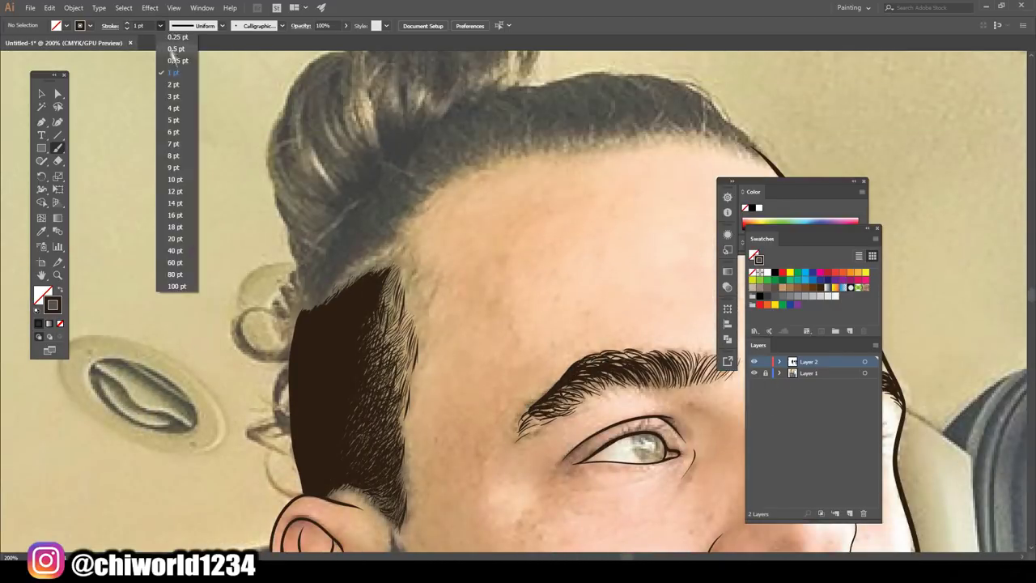
- At 0.75 pt, paint thin hairs feathering the sideburn's top edge up into the hairline
left_click(178, 61)
mouse_move(429, 317)
left_mouse_down()
mouse_move(389, 377)
mouse_move(390, 361)
left_mouse_up()
left_click_drag(432, 295, 385, 369)
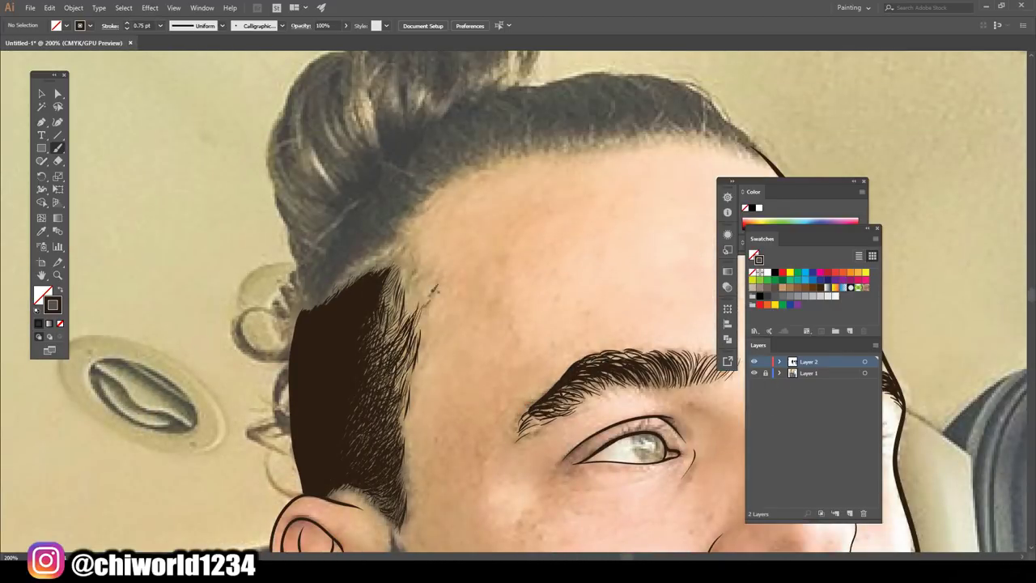
left_click_drag(424, 279, 408, 314)
left_click_drag(419, 269, 405, 314)
left_click_drag(416, 249, 395, 288)
left_click_drag(416, 238, 370, 366)
left_click_drag(421, 285, 379, 343)
left_click_drag(400, 267, 379, 327)
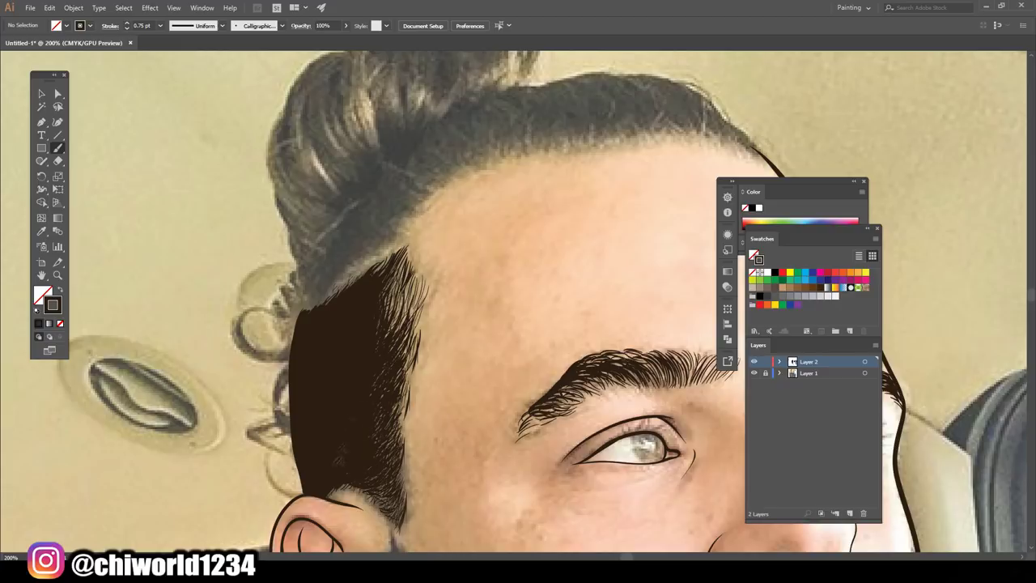
scroll(648, 203, "down", 3)
scroll(620, 215, "up", 2)
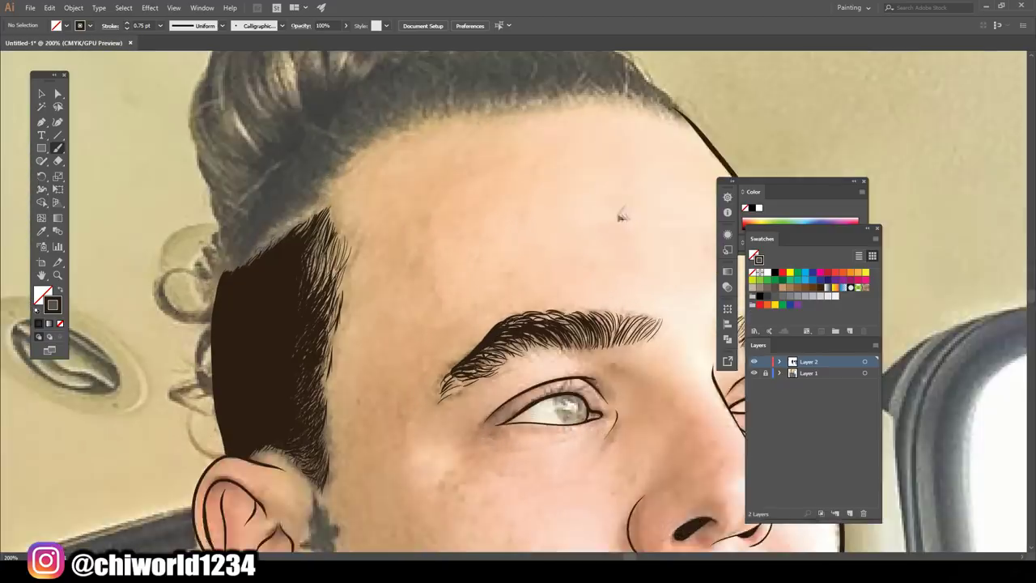
scroll(622, 211, "up", 1)
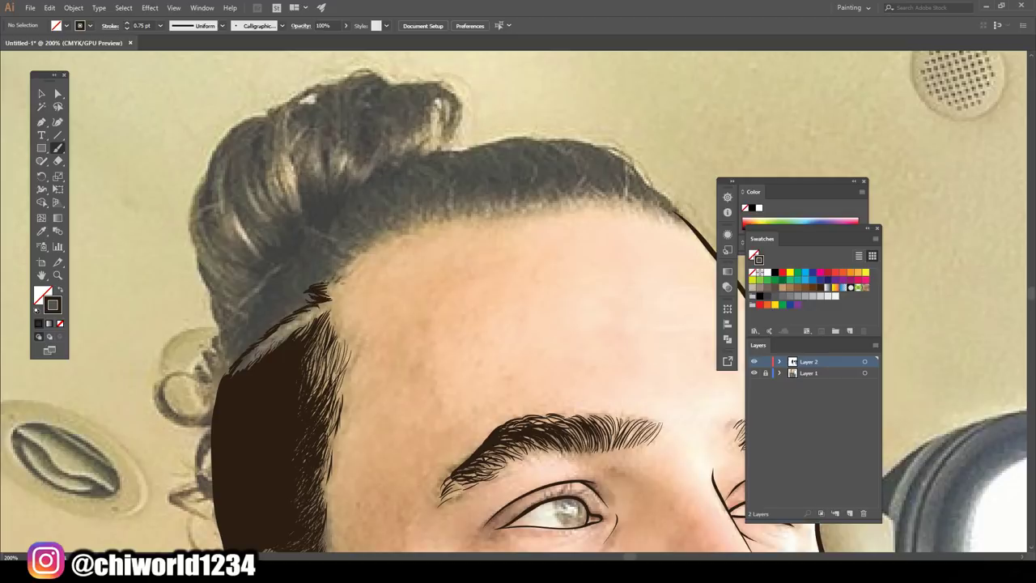
- Trace a closed Pencil outline of the hair including the bun and fill it dark brown
mouse_move(688, 214)
left_mouse_down()
mouse_move(636, 195)
mouse_move(523, 194)
mouse_move(370, 230)
mouse_move(334, 260)
left_mouse_up()
left_click_drag(41, 161, 77, 183)
left_click_drag(220, 385, 231, 328)
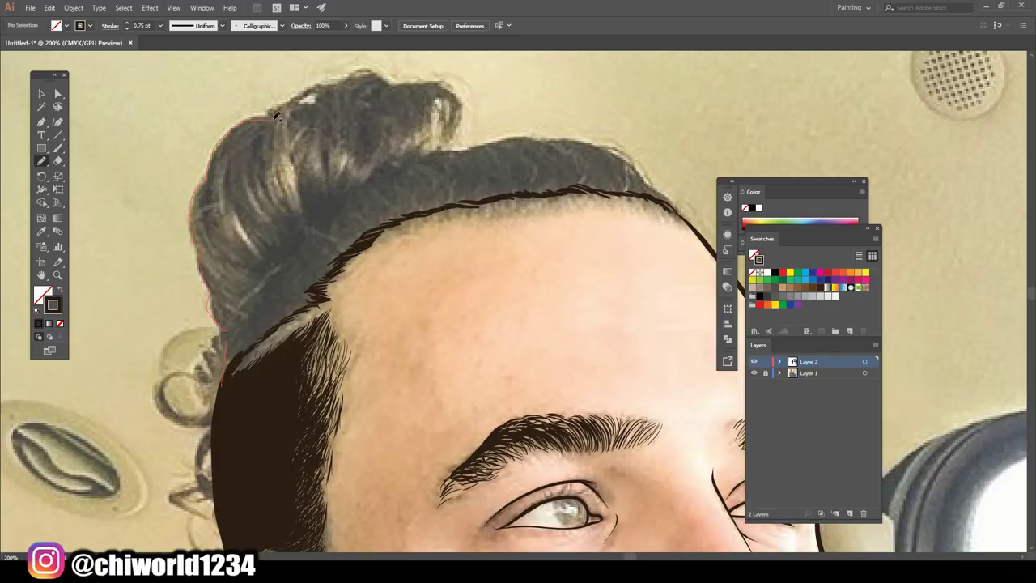
mouse_move(388, 79)
left_mouse_down()
mouse_move(482, 144)
mouse_move(656, 195)
mouse_move(473, 199)
mouse_move(347, 258)
left_mouse_up()
left_click_drag(303, 305, 235, 382)
left_click(42, 94)
left_click(193, 226)
left_click(59, 290)
key("ctrl+shift+a")
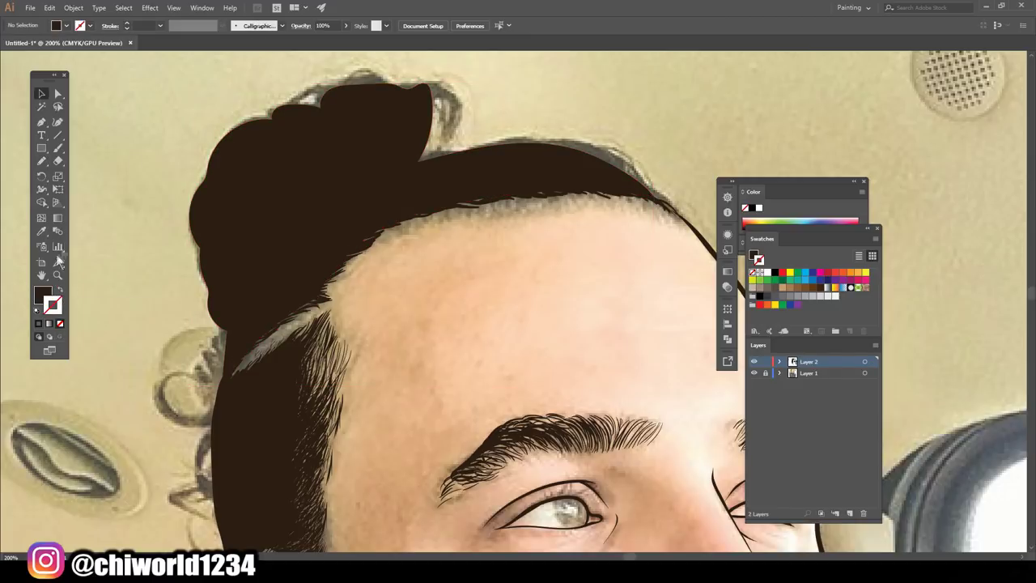
- Check the hair fill without the photo, then redraw its top edge and top bump
key("ctrl+0")
left_click(755, 373)
left_click(754, 373)
scroll(666, 363, "up", 3)
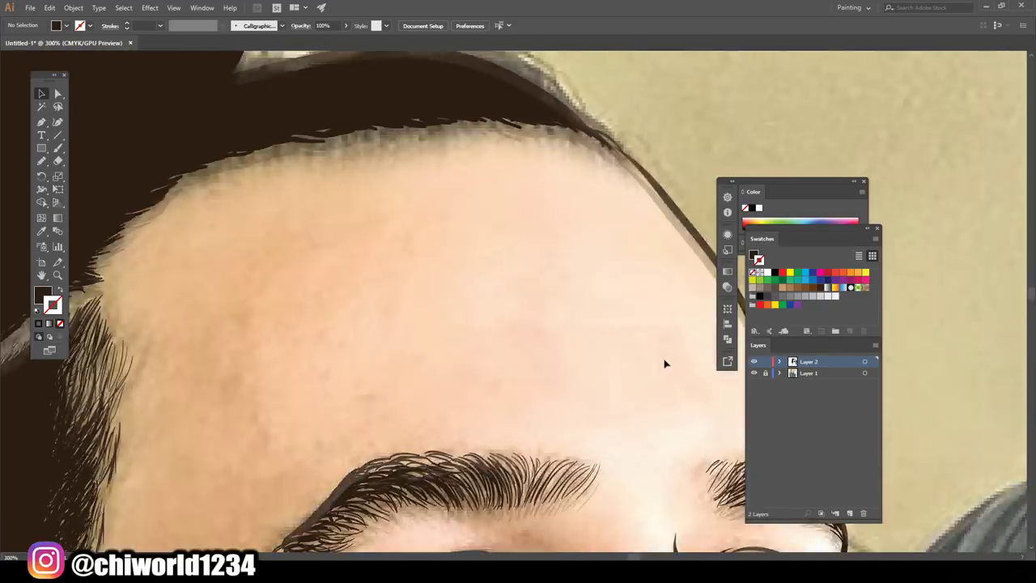
key("n")
mouse_move(194, 245)
left_mouse_down()
mouse_move(301, 209)
mouse_move(454, 192)
left_mouse_up()
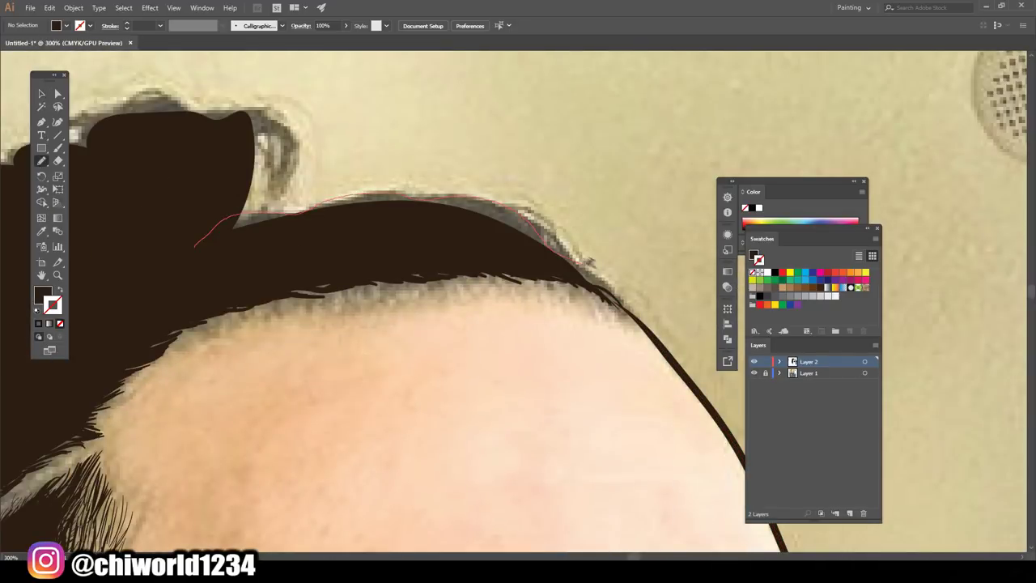
left_click_drag(632, 308, 639, 317)
scroll(173, 302, "down", 3)
scroll(252, 291, "up", 3)
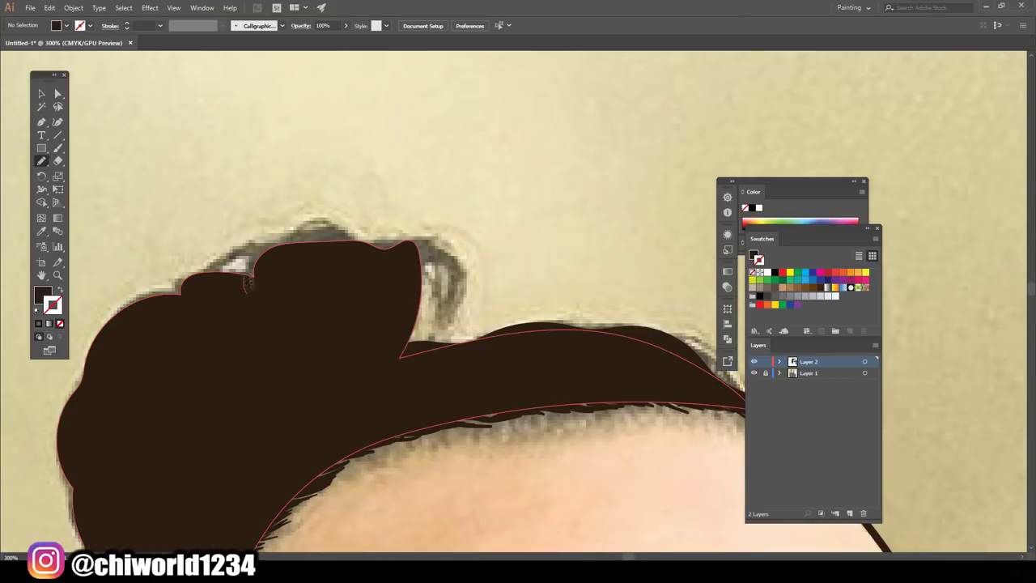
mouse_move(437, 292)
left_mouse_down()
mouse_move(373, 348)
mouse_move(254, 368)
left_mouse_up()
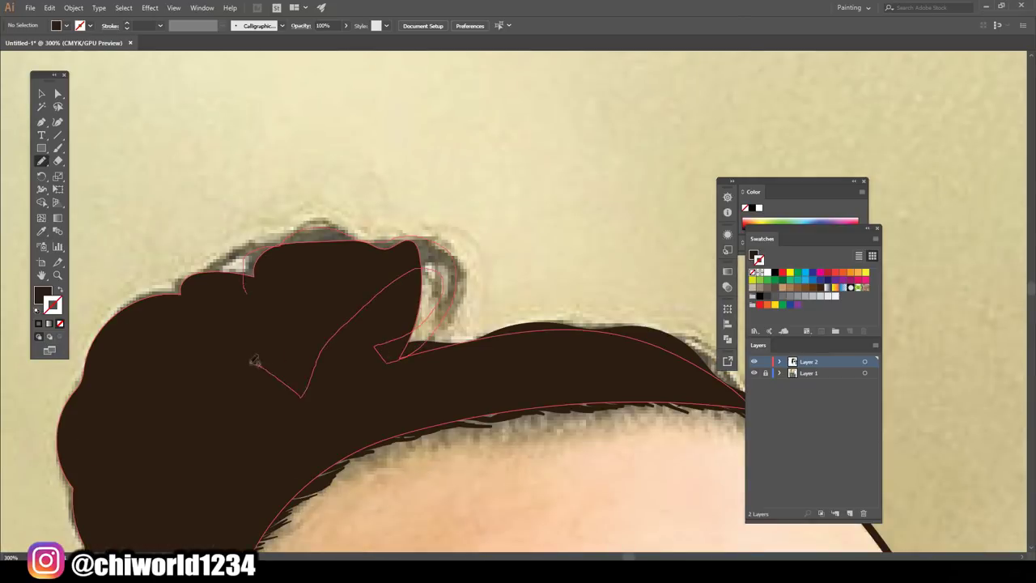
scroll(375, 435, "down", 3)
scroll(375, 434, "up", 2)
scroll(414, 422, "up", 2)
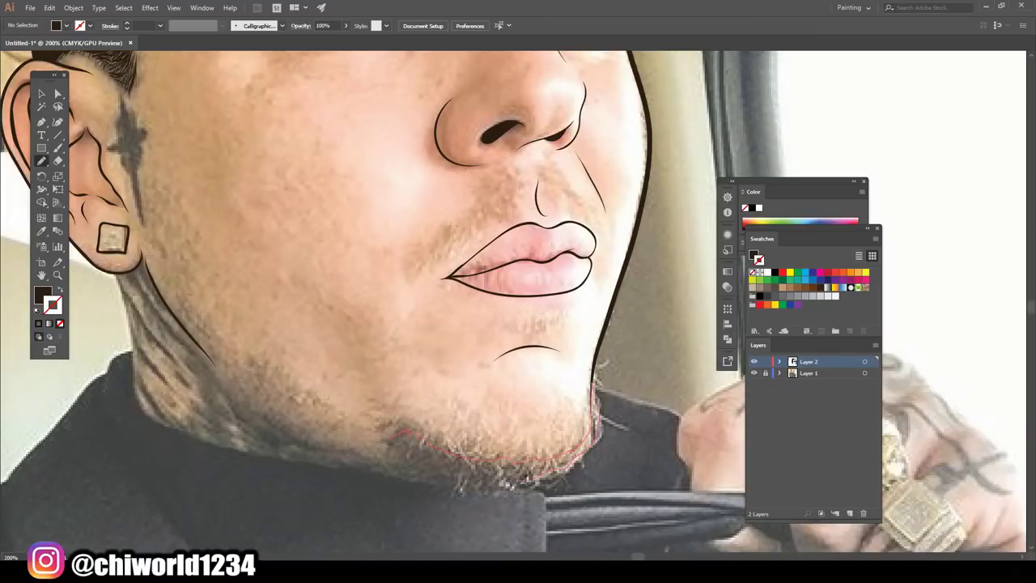
- Trace the beard shape along the chin
left_click_drag(400, 450, 397, 445)
scroll(628, 380, "down", 2)
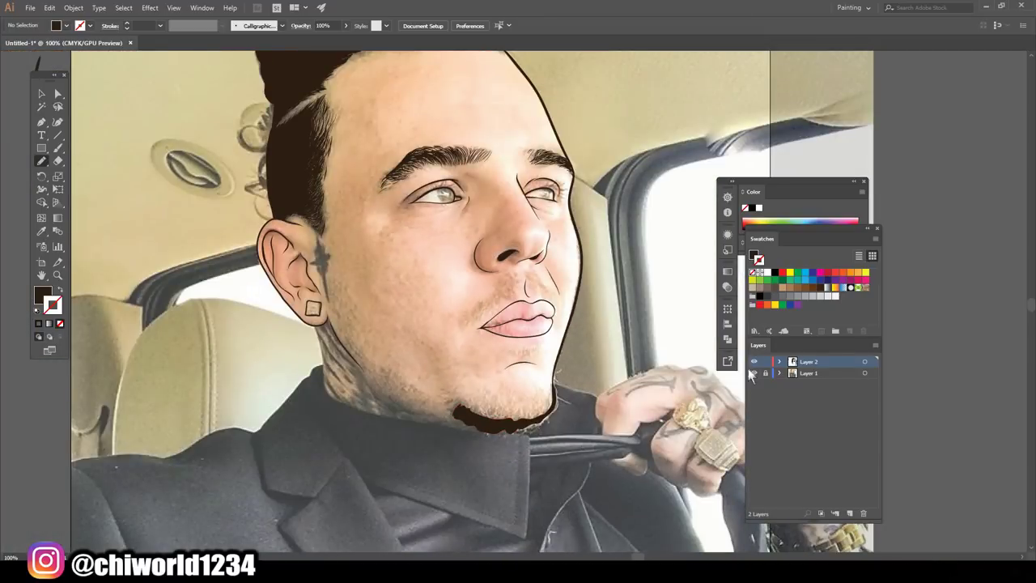
scroll(451, 397, "up", 2)
- Paint dark Paintbrush strands along the hairline, curl edge, hair top, sideburn and left curls
key("b")
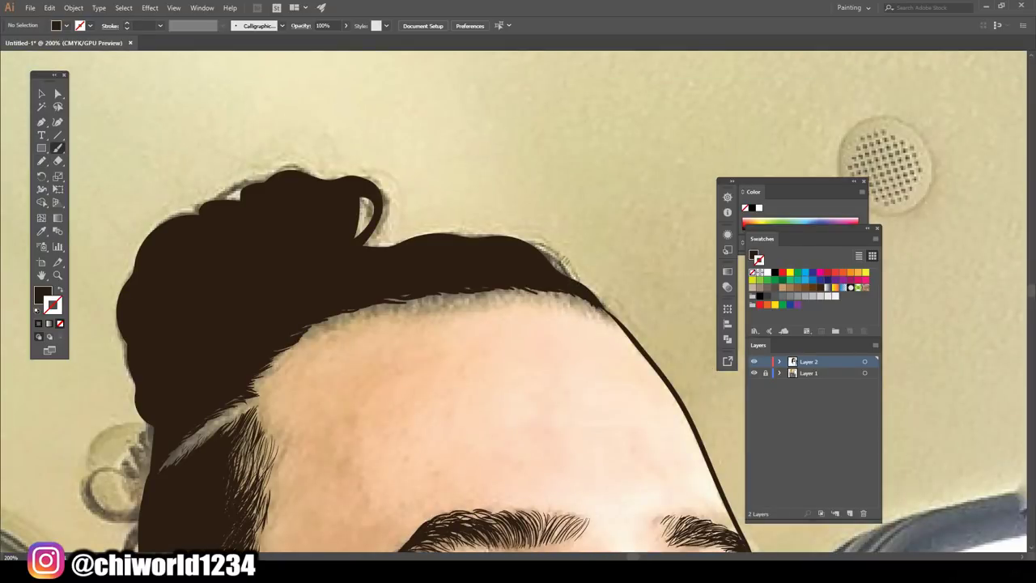
key("shift+x")
left_click_drag(577, 279, 534, 246)
left_click_drag(366, 244, 374, 185)
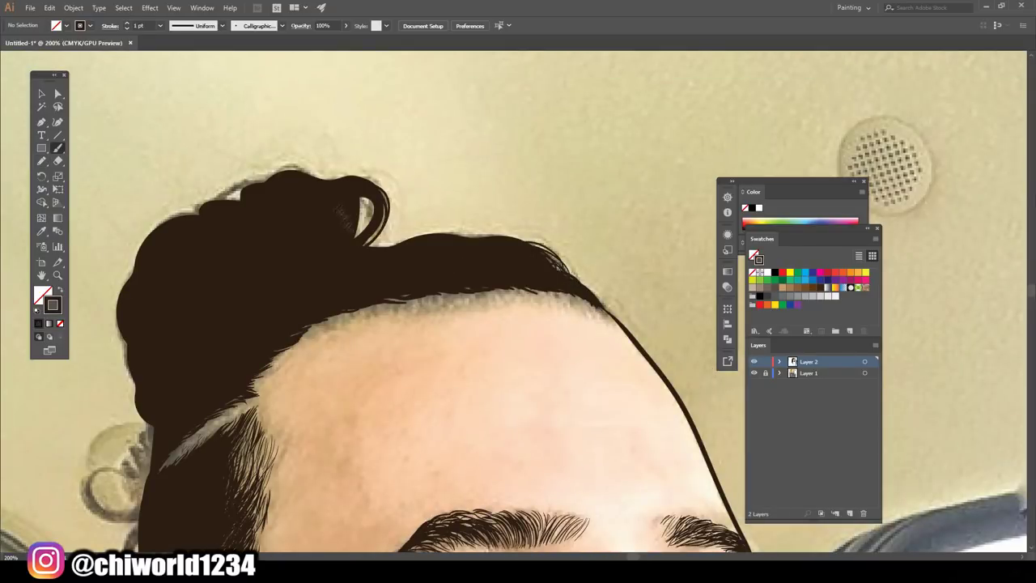
left_click_drag(267, 178, 148, 236)
left_click_drag(153, 439, 142, 486)
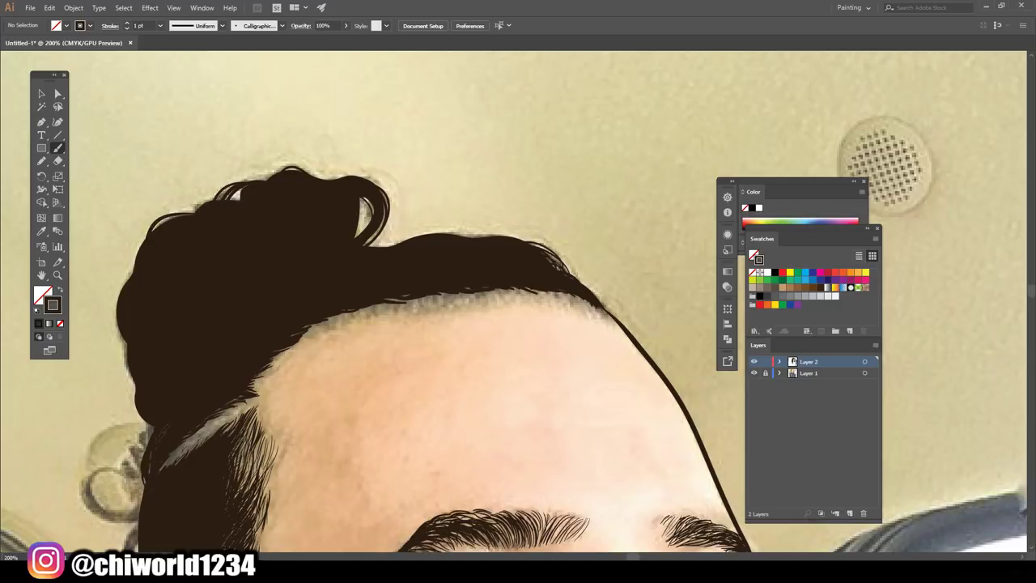
scroll(148, 475, "down", 3)
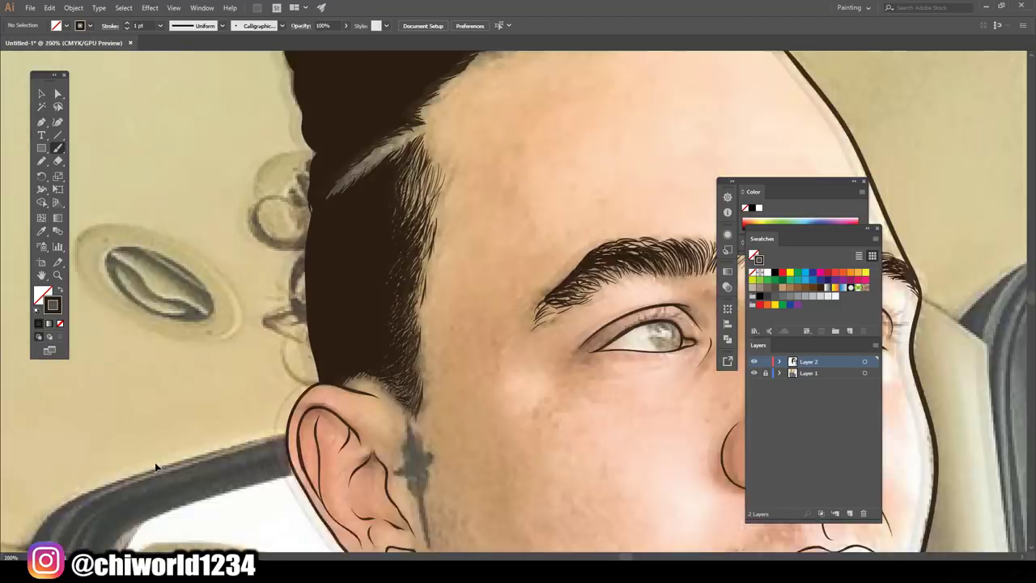
scroll(154, 475, "up", 3)
mouse_move(307, 316)
left_mouse_down()
mouse_move(283, 267)
mouse_move(323, 232)
left_mouse_up()
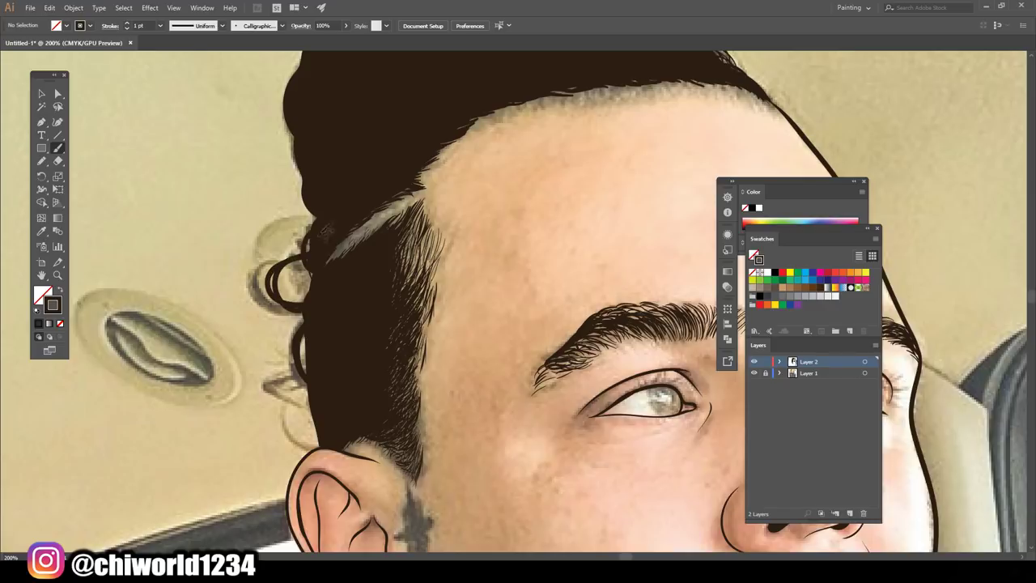
scroll(535, 324, "down", 3)
scroll(556, 332, "up", 3)
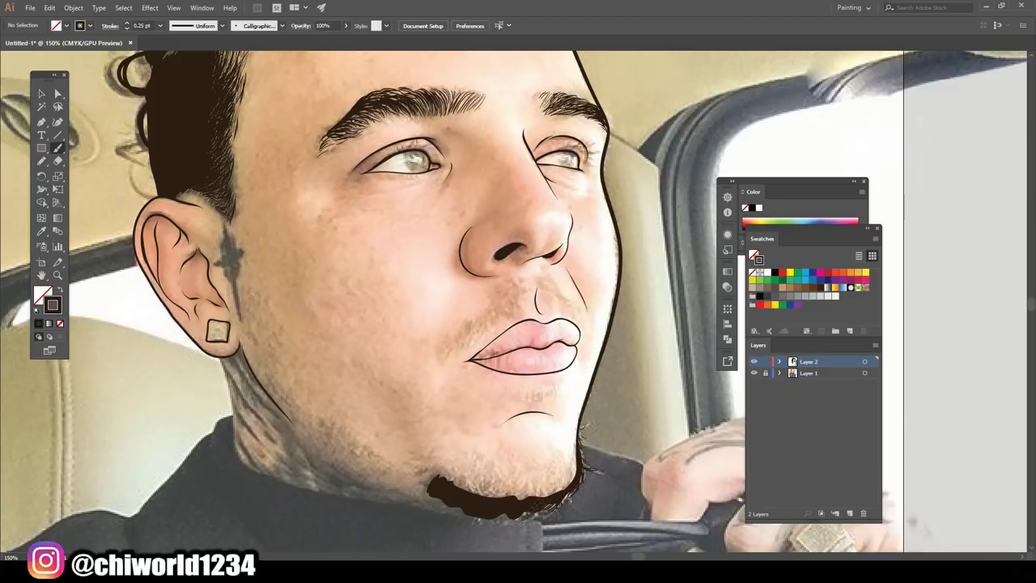
- Set the brush to 0.5 pt, check the line art without the photo, and hatch the beard's lower edge
left_click(160, 25)
left_click(174, 50)
key("ctrl+minus")
key("ctrl+minus")
left_click(754, 373)
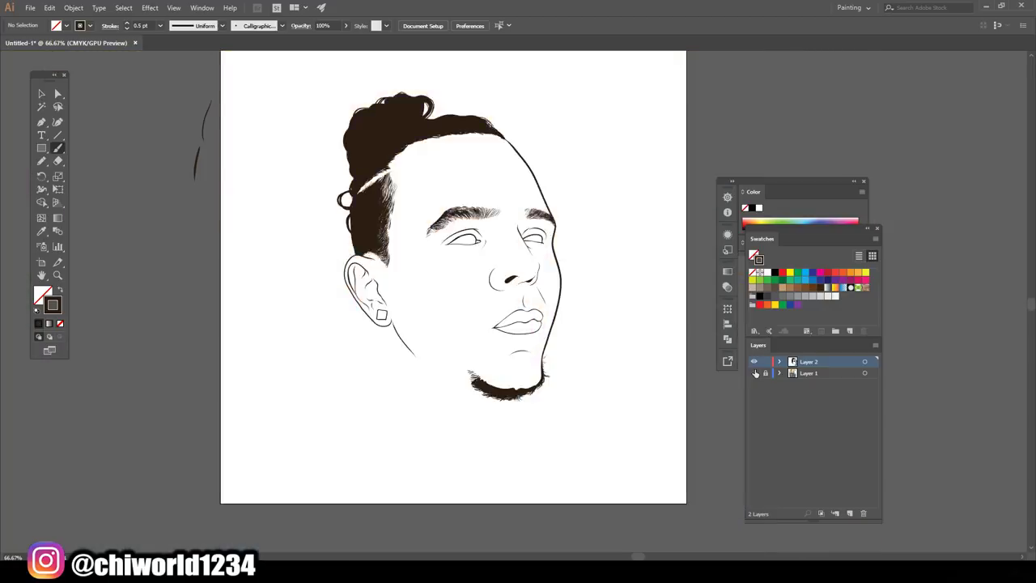
key("ctrl+plus")
left_click(755, 374)
scroll(405, 323, "down", 3)
mouse_move(416, 413)
left_mouse_down()
mouse_move(565, 450)
mouse_move(607, 384)
left_mouse_up()
- Hatch the beard's upper edges and right jawline with short strokes
left_click_drag(522, 460, 530, 421)
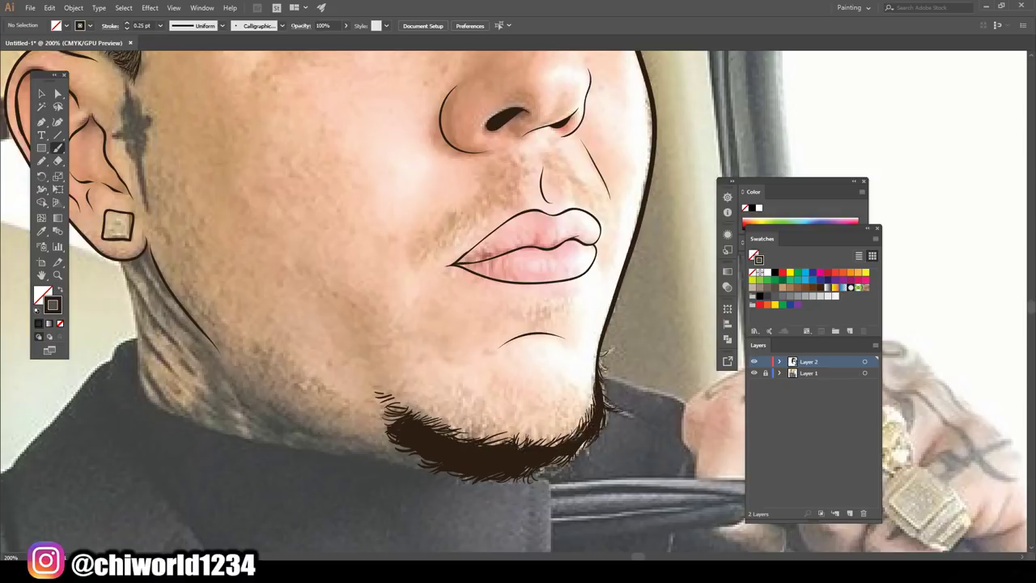
mouse_move(567, 447)
left_mouse_down()
mouse_move(534, 424)
mouse_move(442, 413)
mouse_move(414, 396)
left_mouse_up()
left_click_drag(423, 418, 402, 397)
left_click_drag(558, 445, 532, 424)
left_click_drag(570, 445, 532, 435)
mouse_move(578, 441)
left_mouse_down()
mouse_move(557, 415)
mouse_move(577, 396)
left_mouse_up()
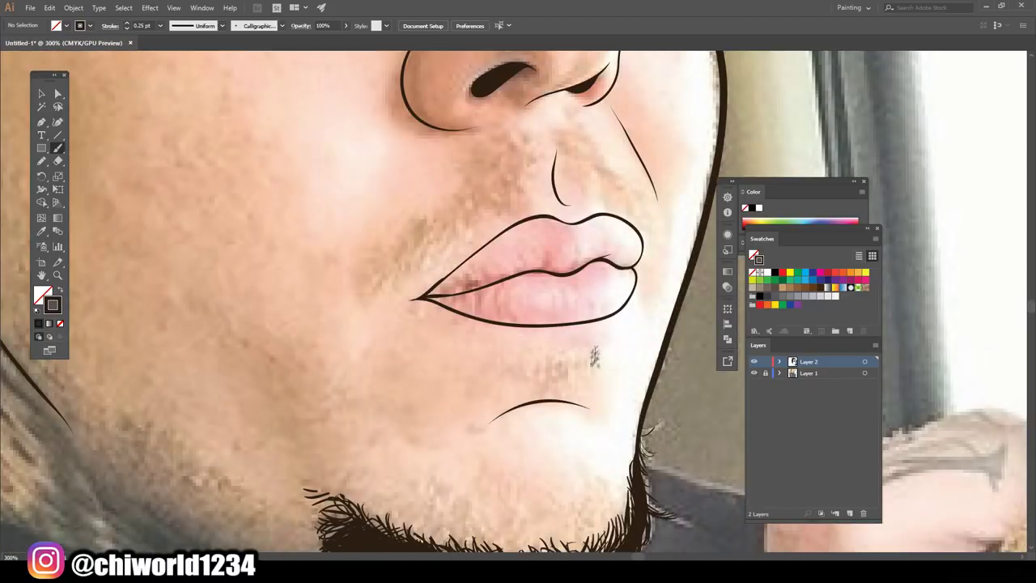
- Add stubble below the lower lip and moustache hairs under the left nostril
mouse_move(596, 356)
left_mouse_down()
mouse_move(536, 374)
mouse_move(518, 362)
mouse_move(550, 369)
left_mouse_up()
scroll(527, 267, "up", 3)
mouse_move(534, 247)
left_mouse_down()
mouse_move(526, 306)
mouse_move(518, 288)
left_mouse_up()
left_click_drag(498, 247, 490, 284)
mouse_move(506, 267)
left_mouse_down()
mouse_move(502, 298)
mouse_move(494, 291)
left_mouse_up()
left_click_drag(513, 296, 518, 317)
left_click_drag(471, 285, 502, 316)
mouse_move(519, 306)
left_mouse_down()
mouse_move(527, 329)
mouse_move(459, 315)
left_mouse_up()
mouse_move(486, 324)
left_mouse_down()
mouse_move(500, 340)
mouse_move(442, 346)
mouse_move(371, 386)
left_mouse_up()
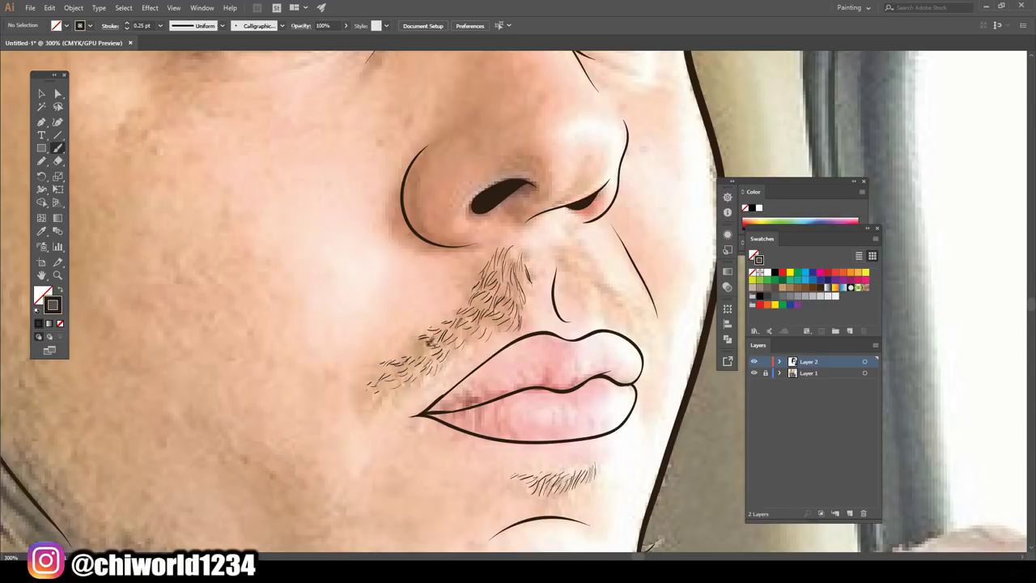
- Add stubble hairs to the right of and around both sides of the philtrum
mouse_move(616, 293)
left_mouse_down()
mouse_move(637, 321)
mouse_move(617, 313)
left_mouse_up()
left_click_drag(588, 271, 611, 296)
left_click_drag(578, 260, 599, 285)
mouse_move(566, 240)
left_mouse_down()
mouse_move(588, 274)
mouse_move(573, 253)
left_mouse_up()
left_click_drag(542, 256, 527, 274)
mouse_move(535, 236)
left_mouse_down()
mouse_move(518, 261)
mouse_move(528, 300)
left_mouse_up()
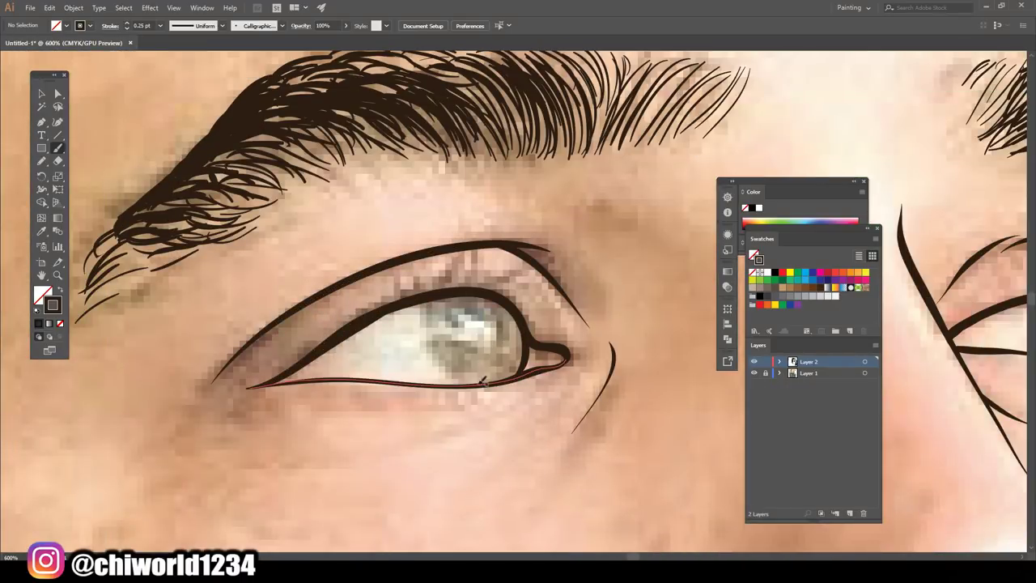
- Trace iris outlines around both eyes, hiding the reference photo to check them
left_click_drag(469, 378, 422, 306)
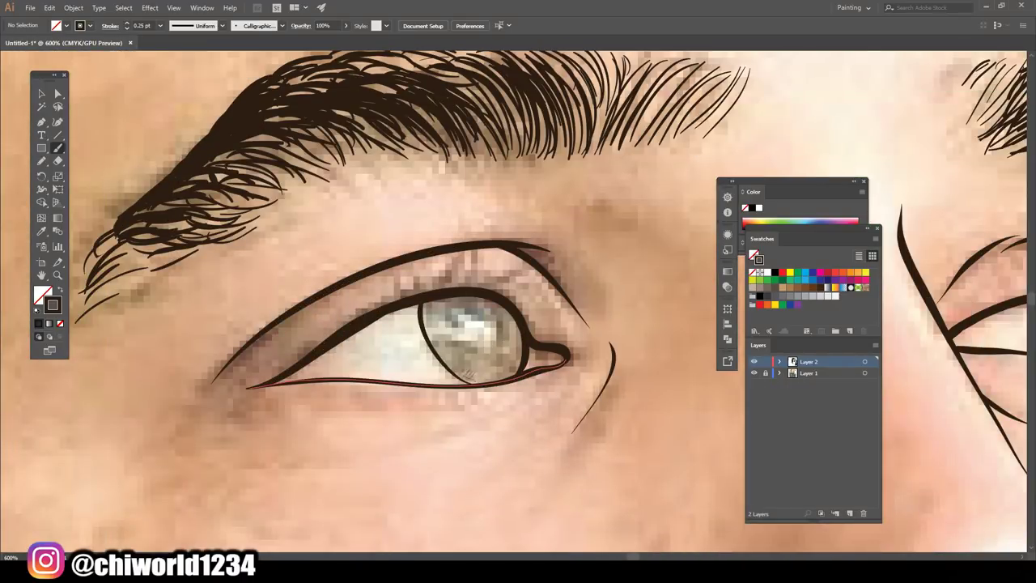
left_click_drag(522, 357, 454, 380)
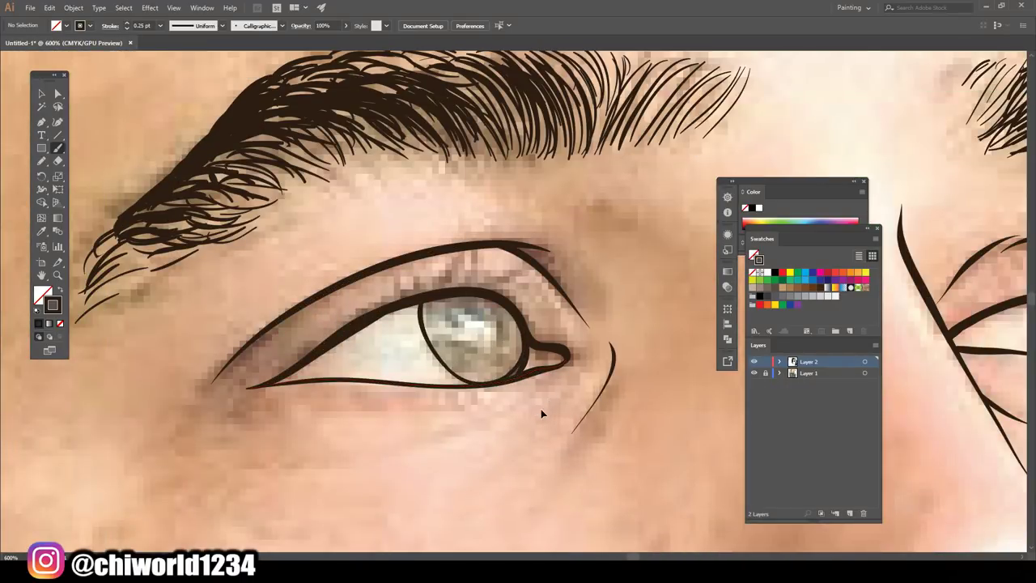
key("ctrl+minus")
key("ctrl+minus")
key("ctrl+minus")
left_click(754, 372)
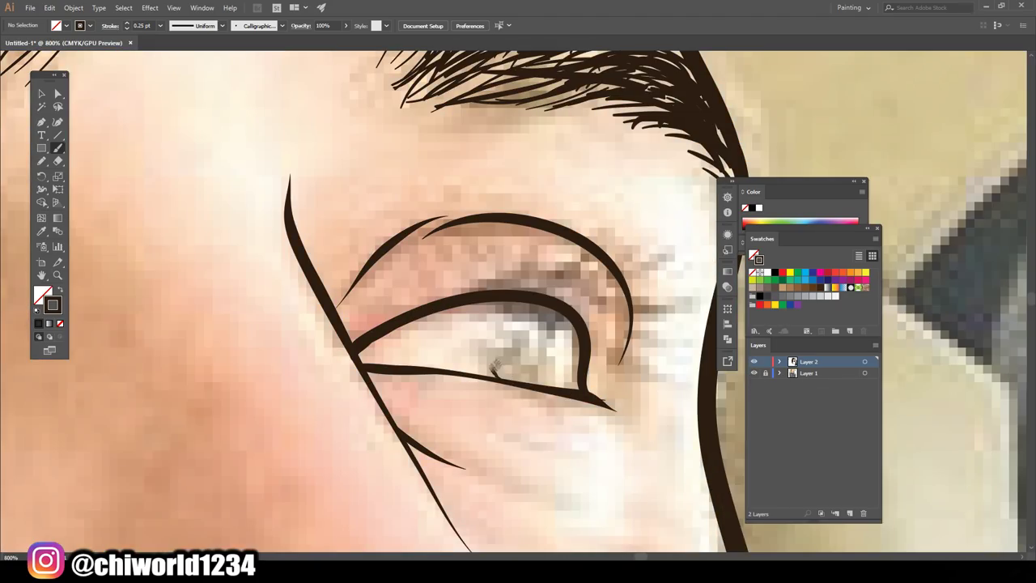
left_click_drag(495, 374, 479, 304)
left_click_drag(588, 353, 553, 384)
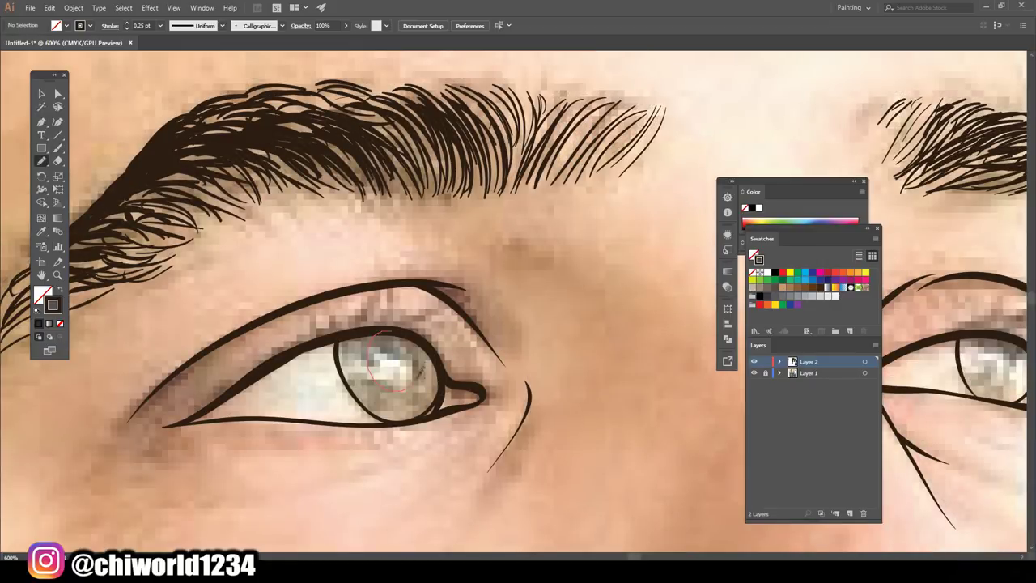
- Draw solid dark pupils, then restore unfilled strokes with a 0.75 pt brush weight
key("shift+x")
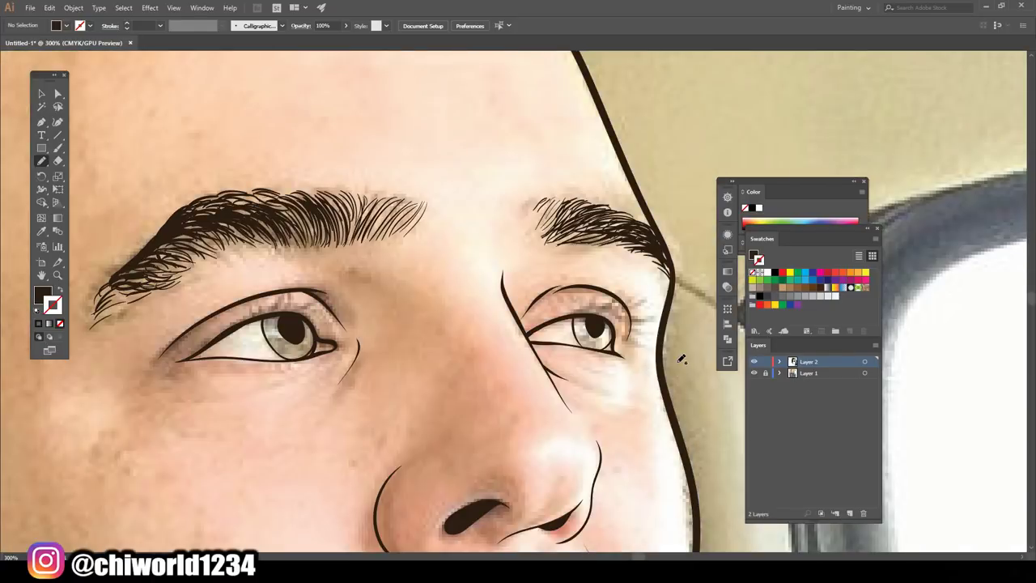
key("b")
key("shift+x")
left_click(160, 25)
left_click(174, 66)
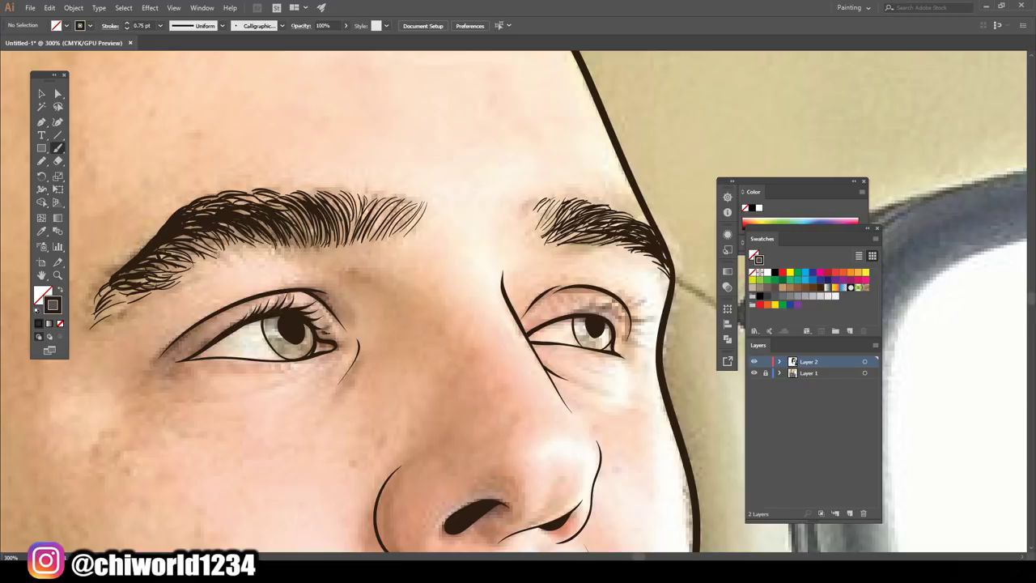
- Paint the right eye's upper eyelid crease and an ink line along the jaw
mouse_move(601, 309)
left_mouse_down()
mouse_move(633, 322)
mouse_move(573, 295)
left_mouse_up()
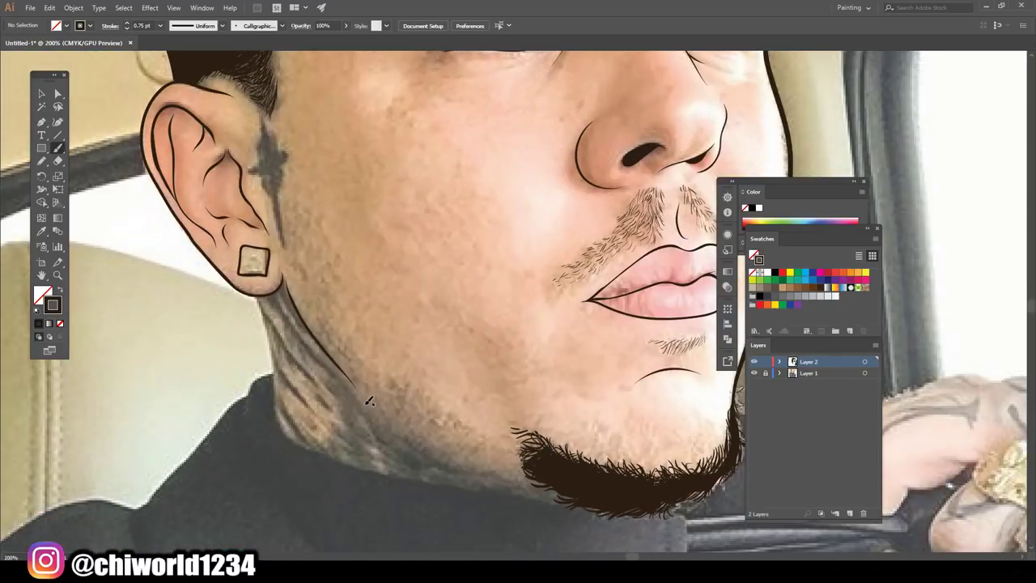
left_click_drag(368, 400, 534, 484)
scroll(518, 454, "up", 1)
- Copy a moustache stubble group onto the jaw, resize it, and deselect
key("v")
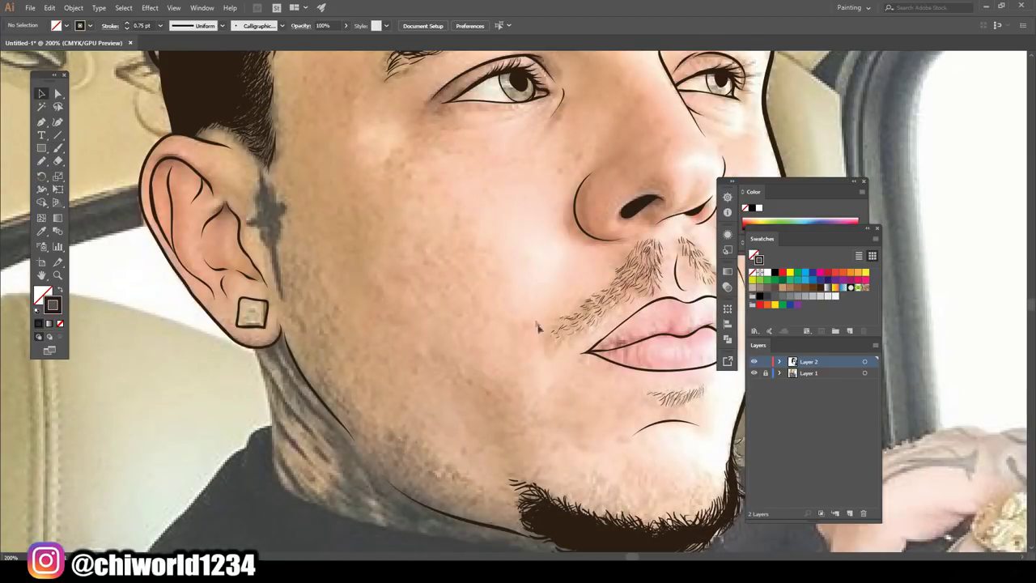
left_click_drag(567, 312, 421, 470)
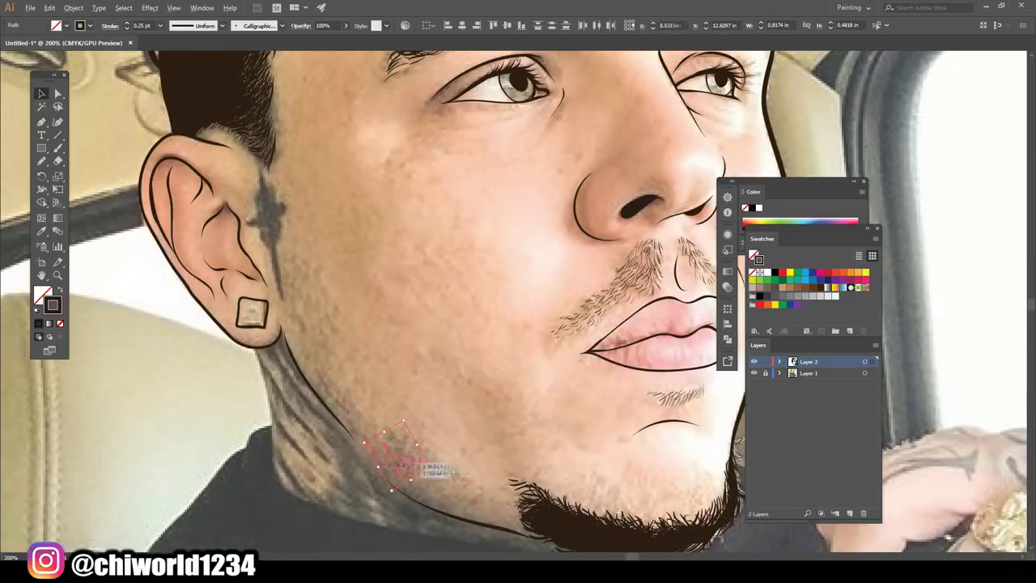
mouse_move(409, 468)
left_mouse_down()
mouse_move(460, 497)
mouse_move(409, 434)
left_mouse_up()
mouse_move(477, 495)
left_mouse_down()
mouse_move(457, 468)
mouse_move(377, 453)
mouse_move(471, 512)
mouse_move(497, 497)
left_mouse_up()
key("ctrl+shift+a")
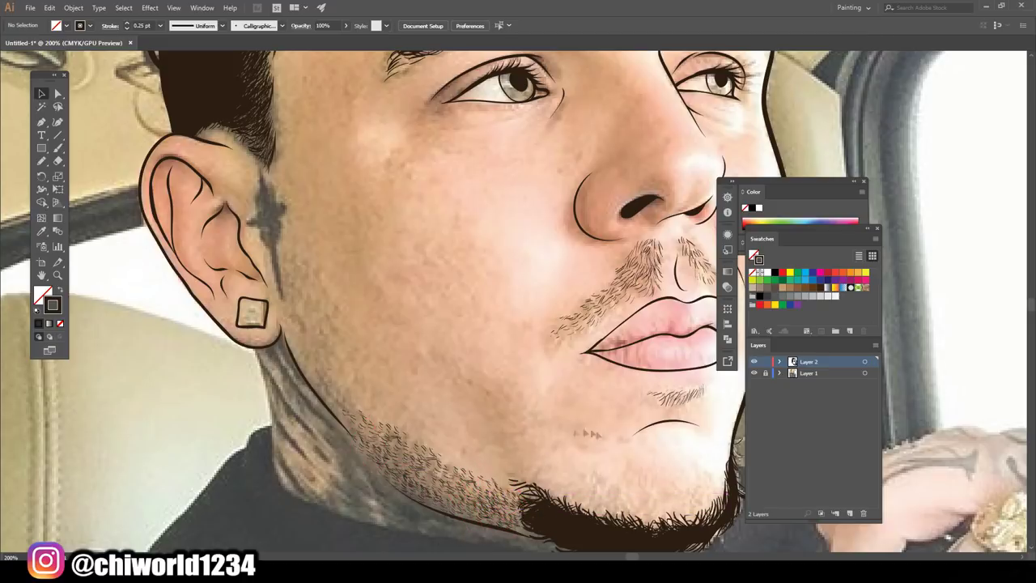
key("b")
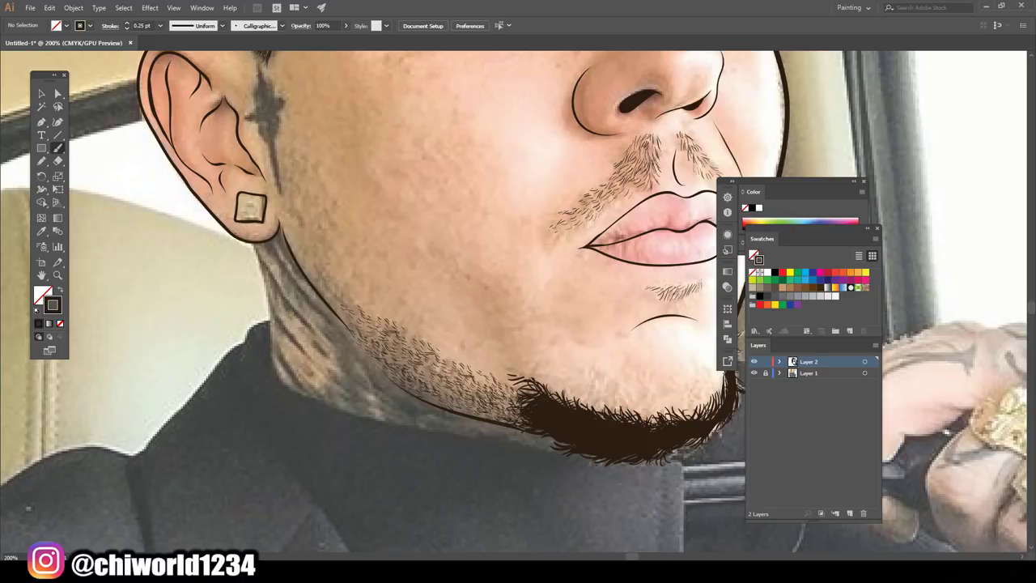
- Set the brush to 1 pt and draw the neck outline down from below the ear
left_click(161, 25)
left_click(174, 66)
left_click_drag(255, 246, 282, 448)
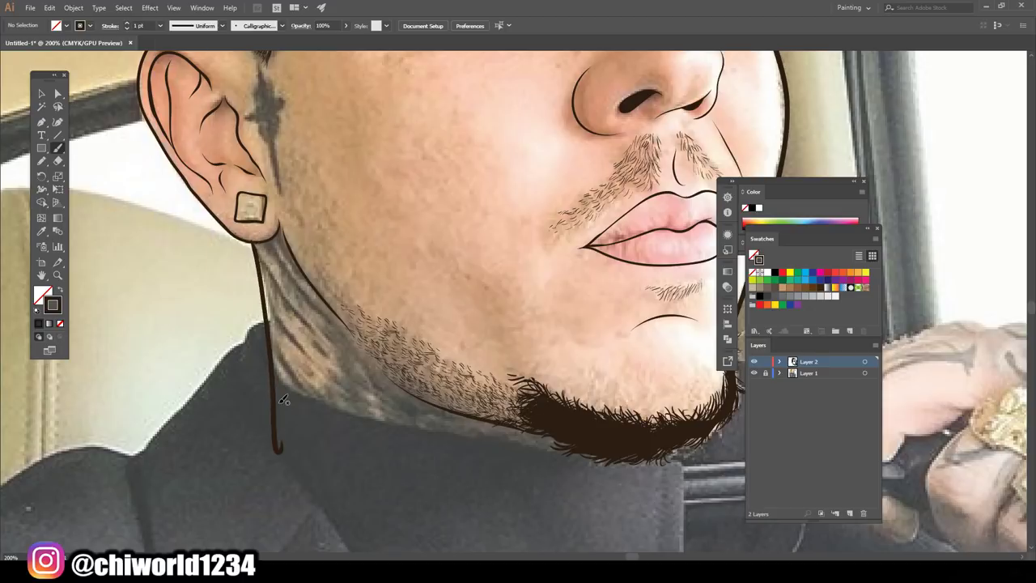
scroll(283, 400, "down", 5)
scroll(371, 339, "up", 6)
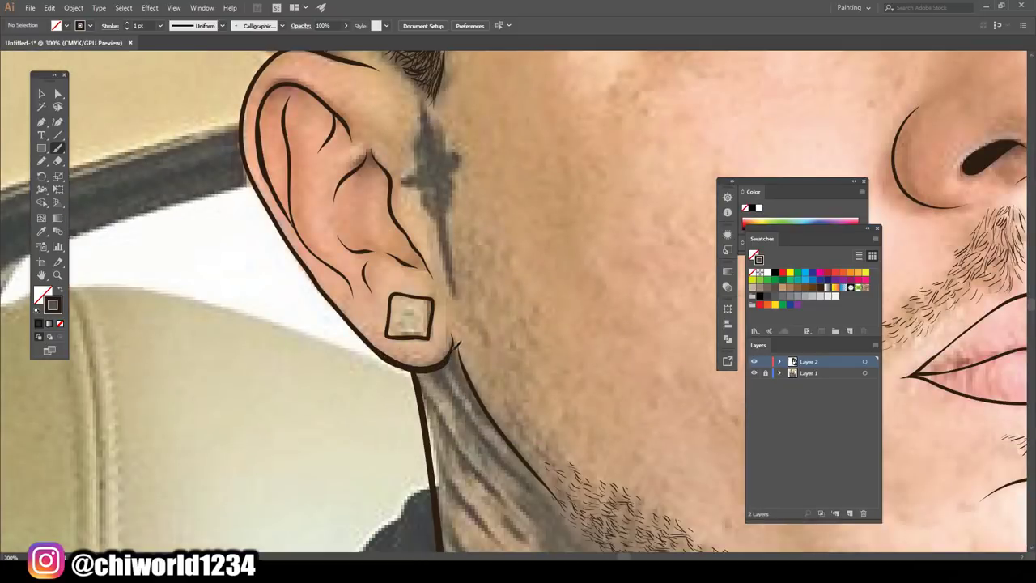
scroll(438, 350, "down", 3)
scroll(631, 340, "up", 3)
scroll(632, 340, "down", 1)
- Draw drips below the beard and along the left neck, joined by a drip edge
mouse_move(632, 326)
left_mouse_down()
mouse_move(635, 371)
mouse_move(553, 531)
left_mouse_up()
scroll(553, 530, "down", 2)
left_click_drag(557, 428, 477, 387)
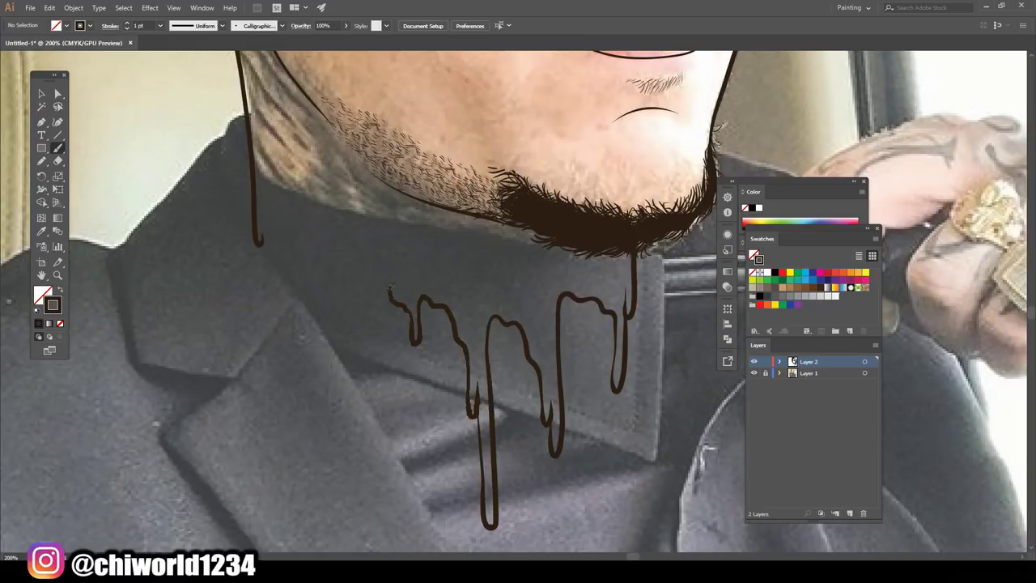
left_click_drag(353, 292, 337, 374)
left_click_drag(304, 240, 273, 272)
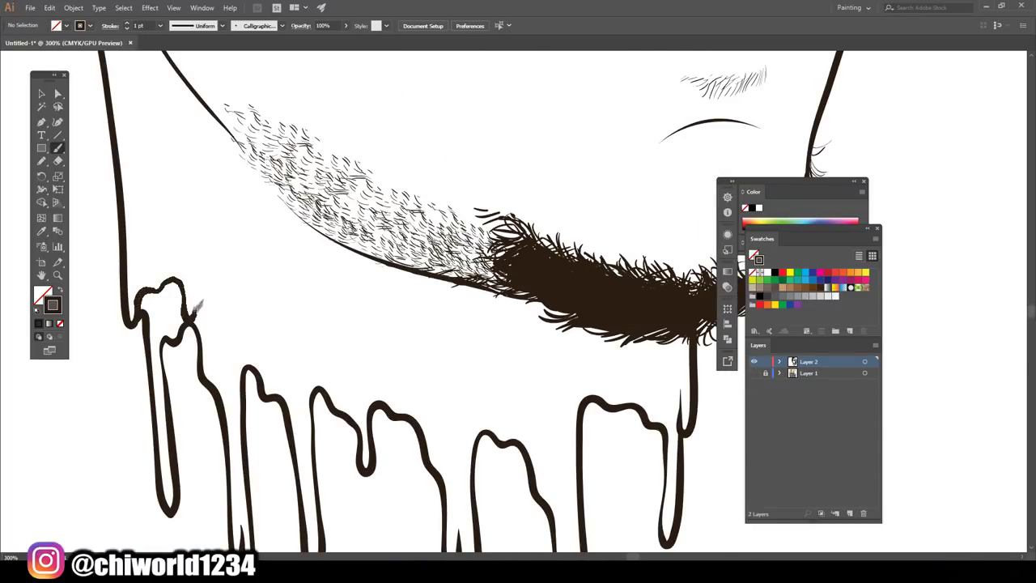
left_click_drag(197, 305, 234, 356)
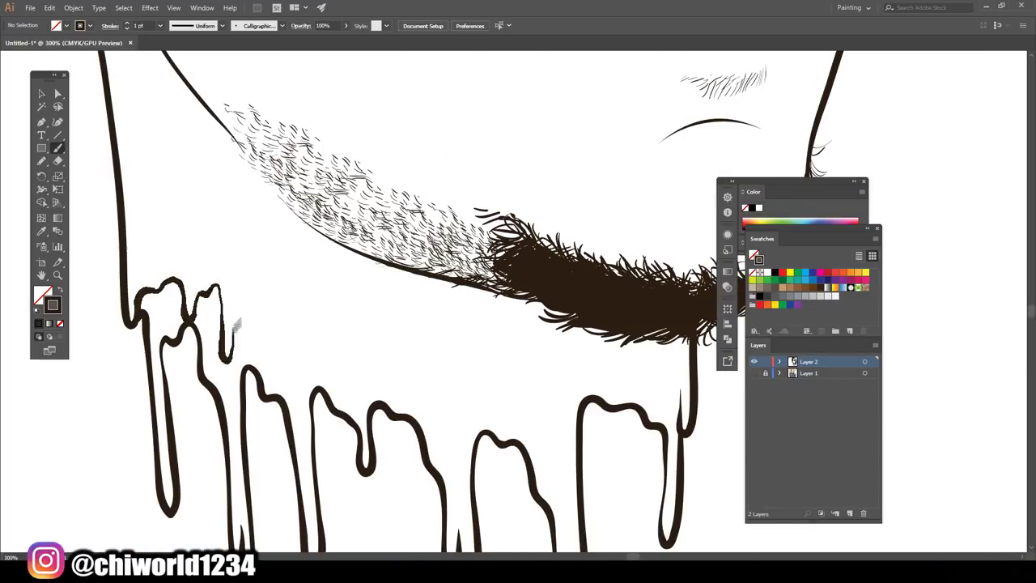
mouse_move(642, 372)
left_mouse_down()
mouse_move(340, 324)
mouse_move(296, 397)
left_mouse_up()
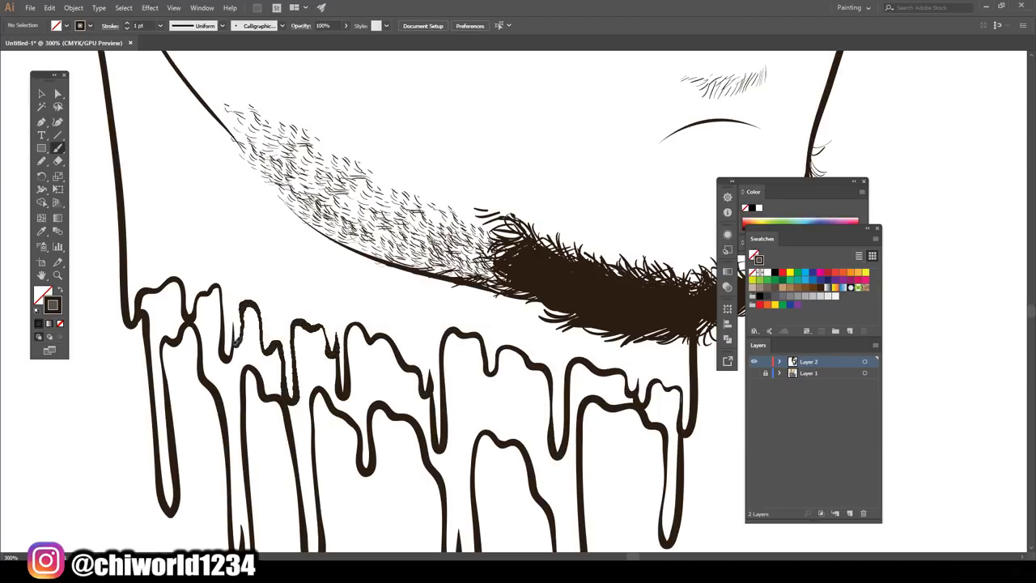
- Zoom in and out to check the hair and beard, then view the whole portrait
scroll(625, 453, "down", 3)
scroll(628, 427, "up", 4)
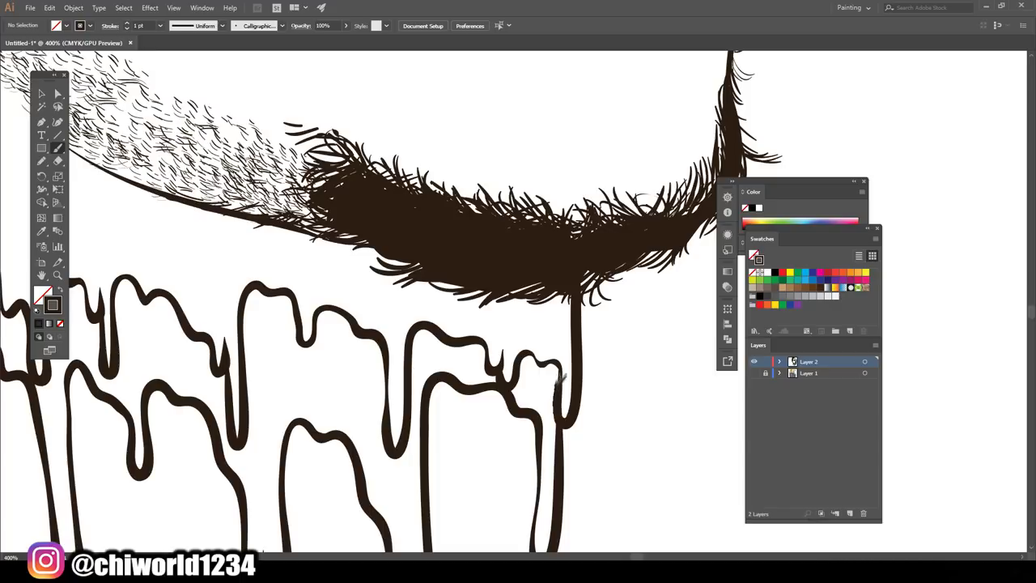
scroll(502, 445, "down", 3)
scroll(486, 522, "up", 1)
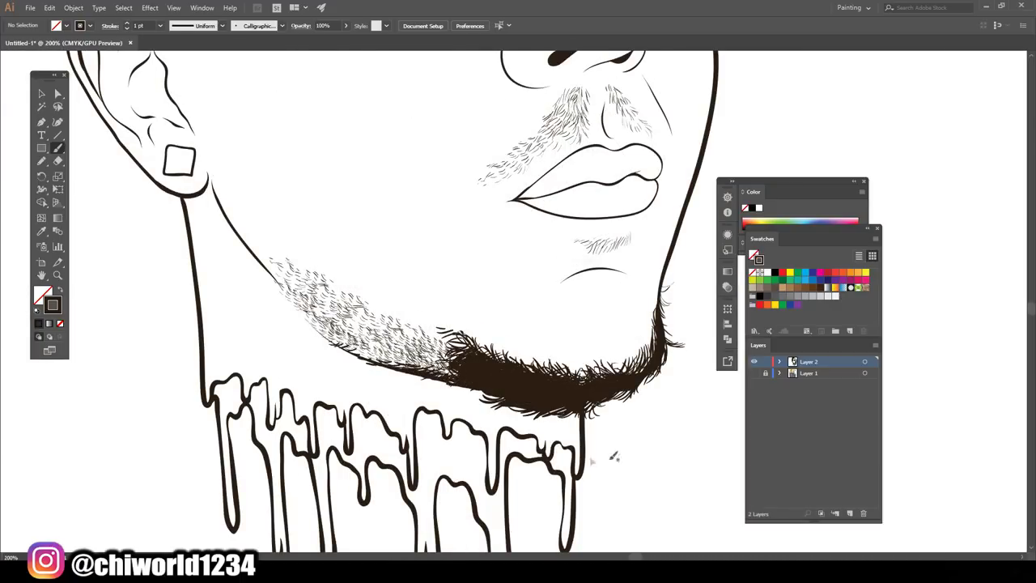
scroll(591, 435, "down", 3)
scroll(591, 435, "up", 3)
scroll(560, 440, "up", 1)
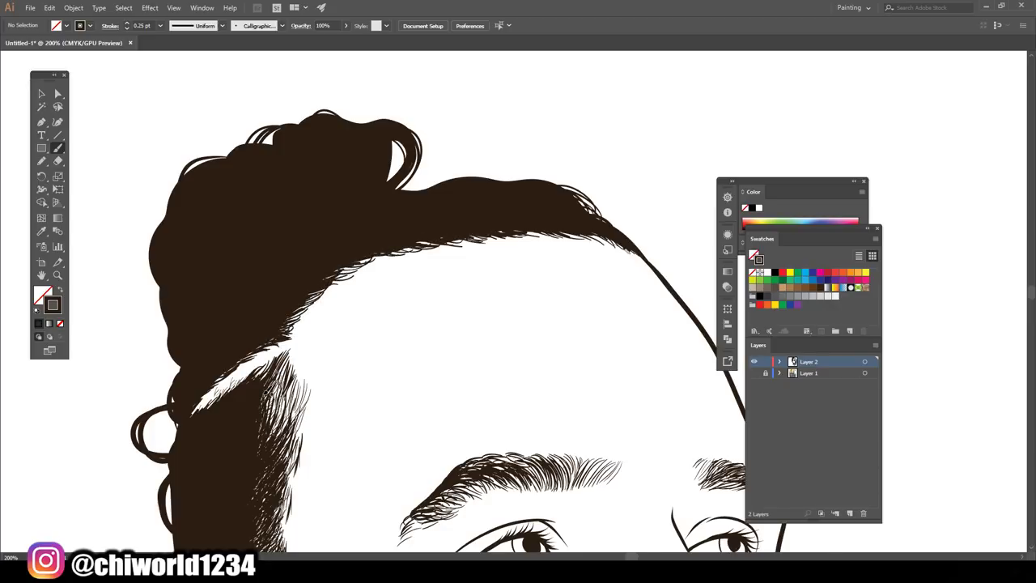
key("ctrl+minus")
key("ctrl+minus")
key("ctrl+minus")
scroll(443, 478, "up", 2)
scroll(421, 304, "down", 2)
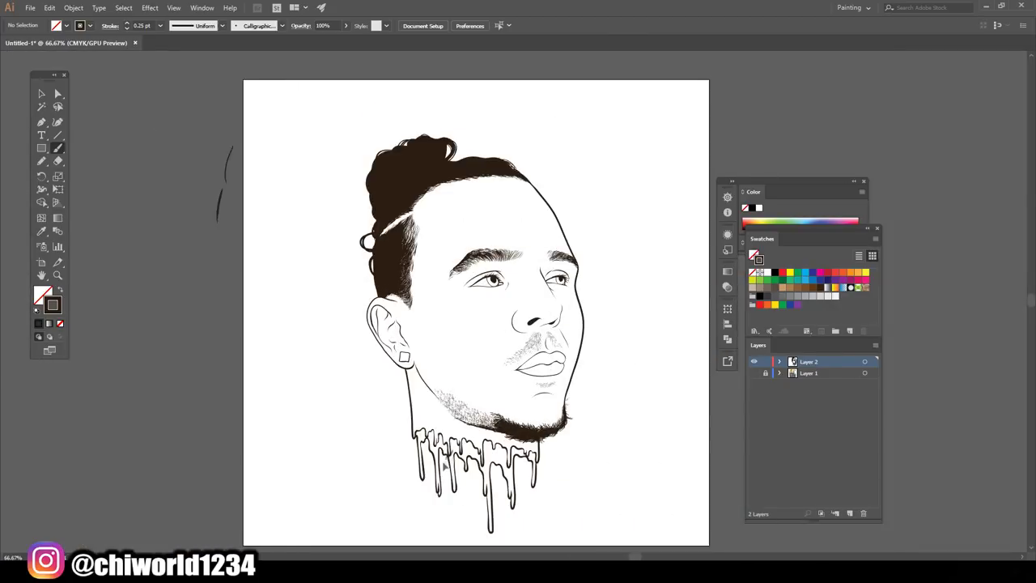
- Delete the stray off-artboard stroke and expand the appearance of all portrait strokes
left_click_drag(164, 235, 232, 111)
key("Delete")
mouse_move(303, 109)
left_mouse_down()
mouse_move(671, 502)
mouse_move(673, 551)
left_mouse_up()
left_click(74, 8)
left_click(107, 134)
- Merge the expanded artwork with Pathfinder, reposition it, and duplicate Layer 2
left_click(202, 7)
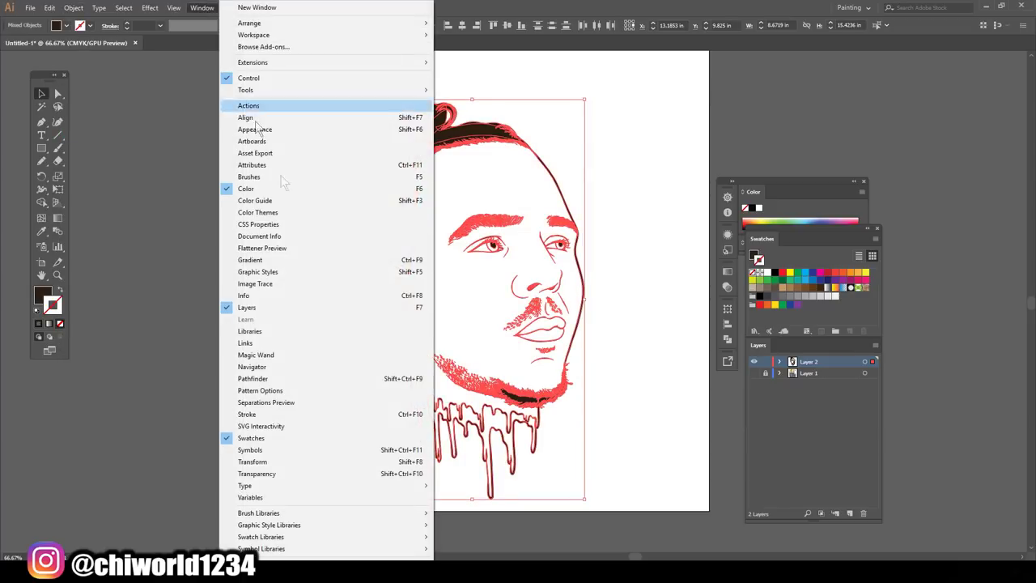
left_click(296, 358)
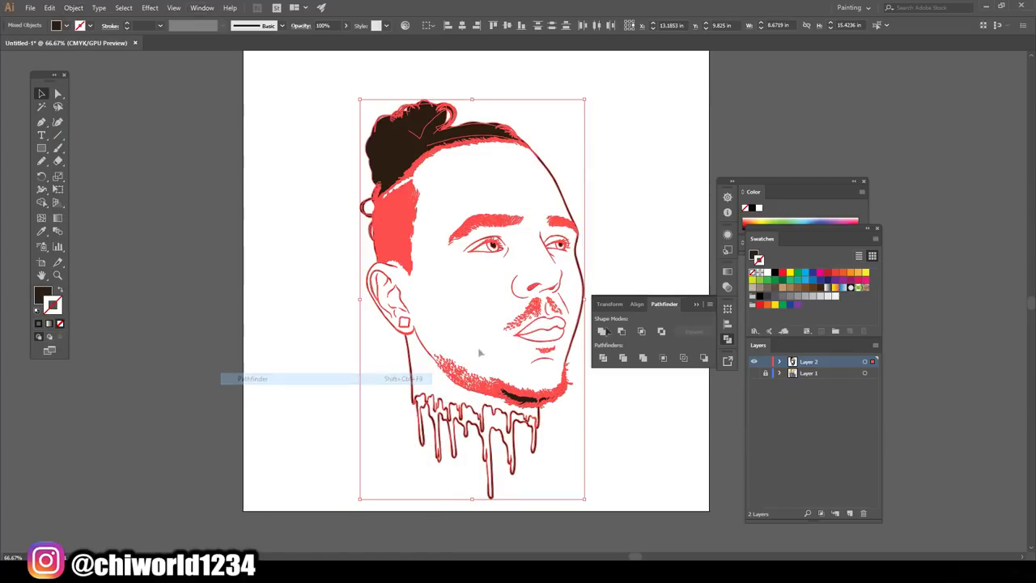
left_click(642, 358)
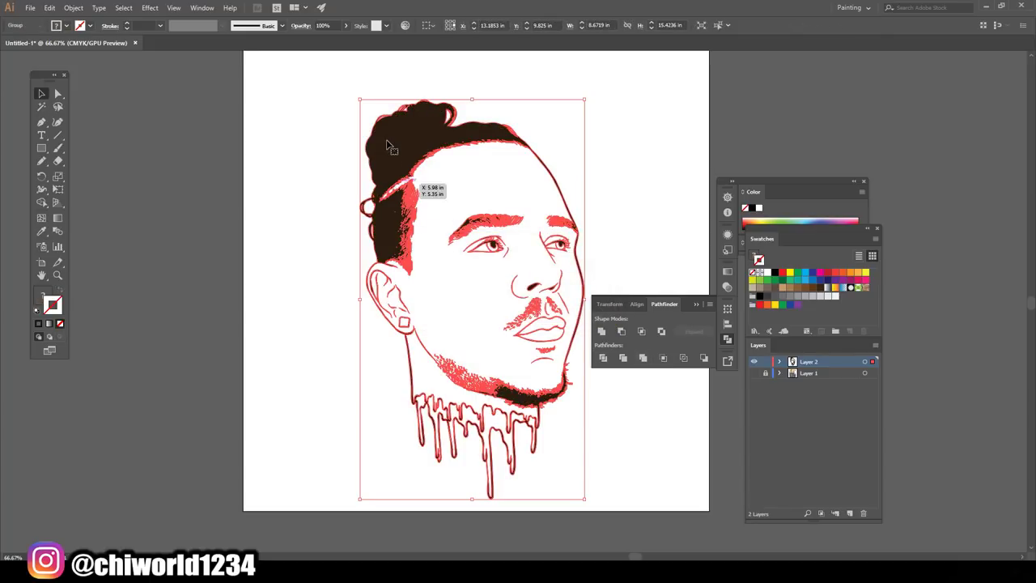
mouse_move(387, 143)
left_mouse_down()
mouse_move(392, 119)
mouse_move(428, 143)
left_mouse_up()
scroll(636, 178, "up", 1)
scroll(636, 178, "up", 1)
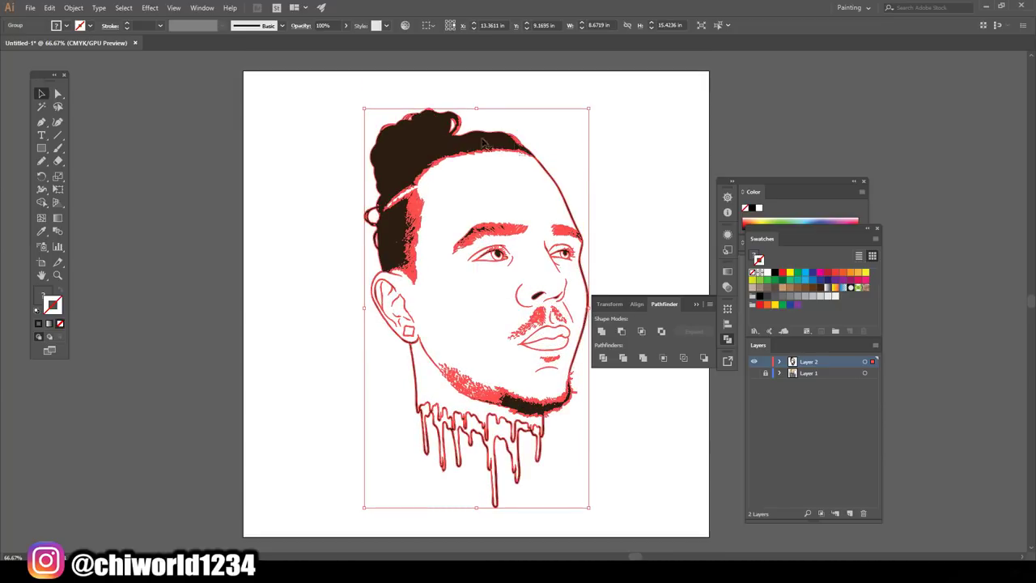
left_click(678, 185)
left_click_drag(815, 368, 849, 514)
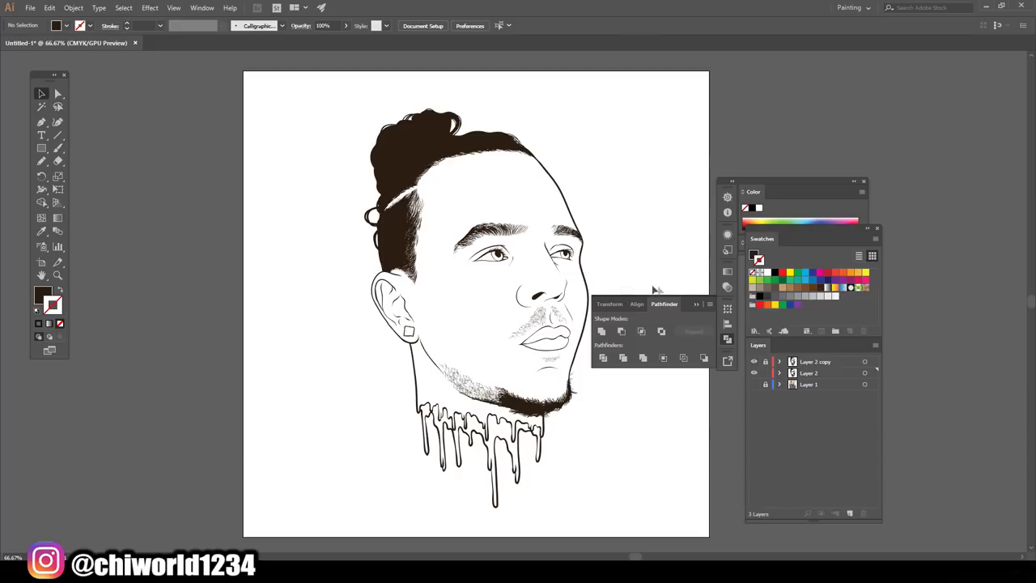
- With the Rectangle tool, set the fill colour to light peach FFD1AE
left_click_drag(698, 299, 867, 90)
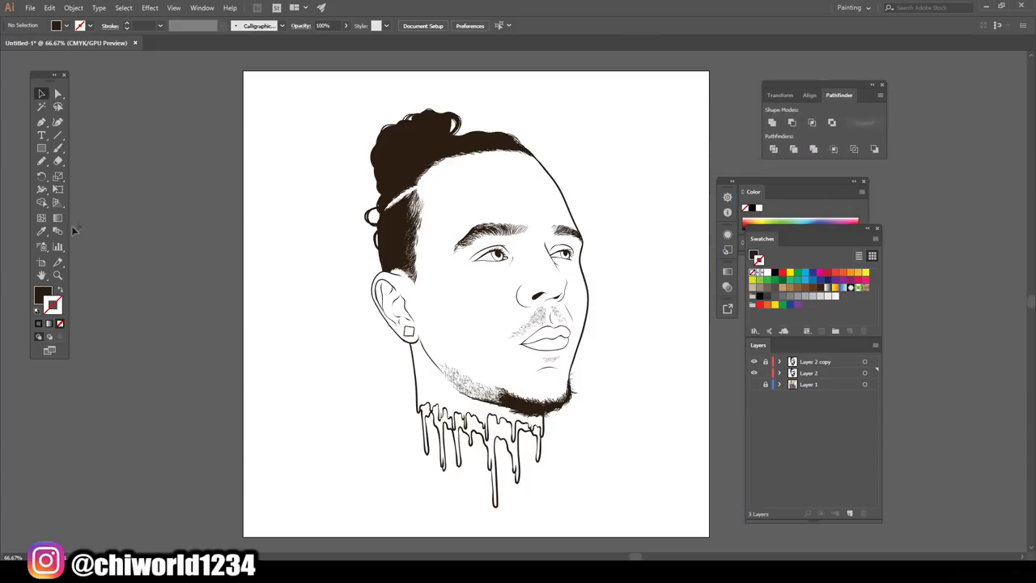
left_click(42, 149)
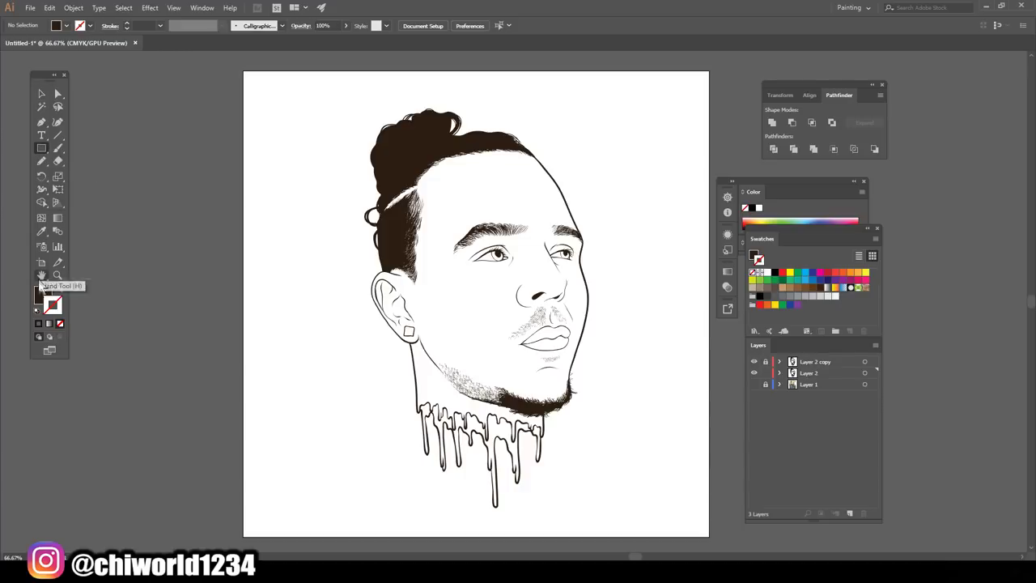
double_click(43, 296)
left_click_drag(723, 426, 715, 391)
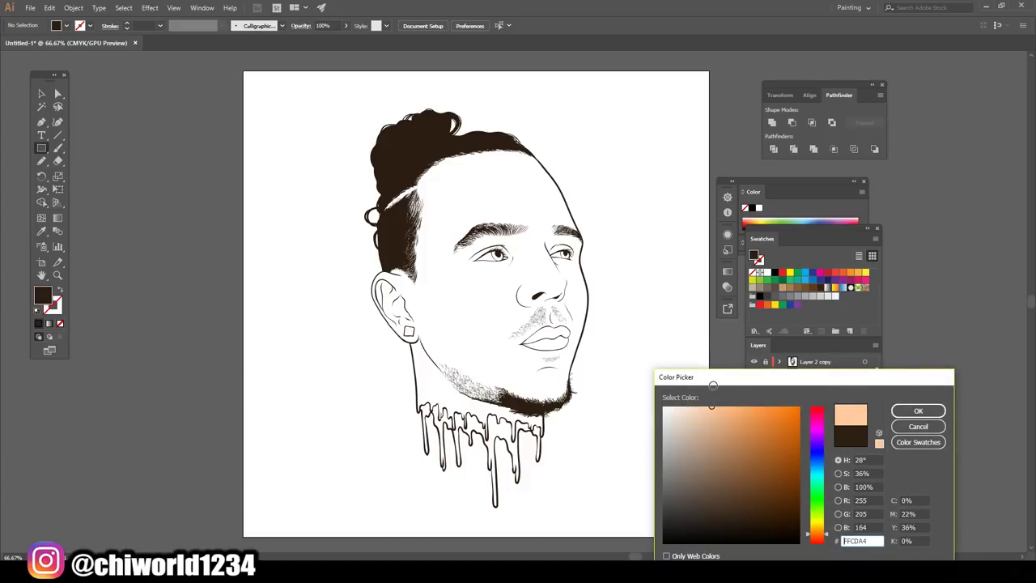
left_click_drag(710, 386, 705, 391)
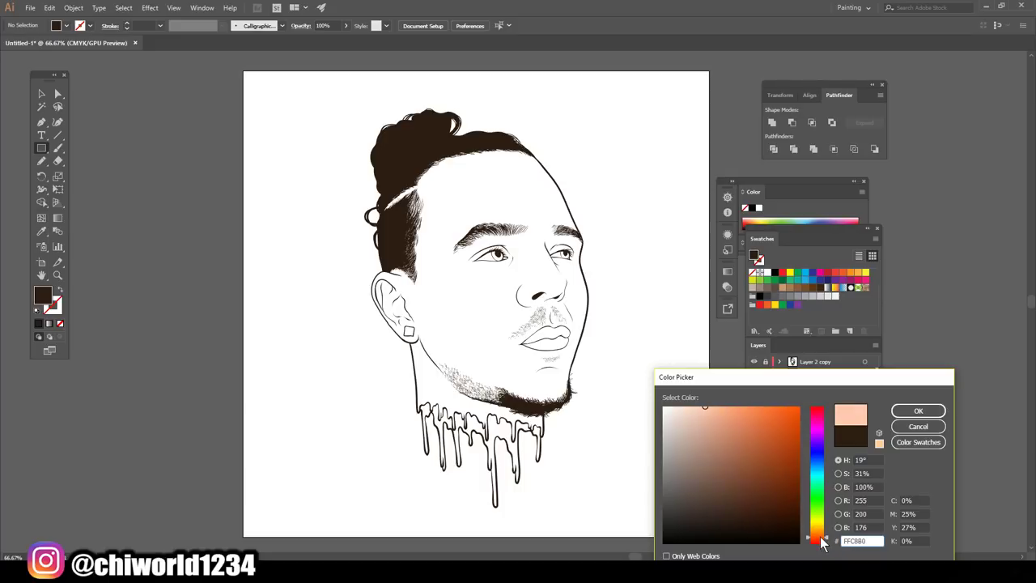
left_click_drag(706, 406, 696, 405)
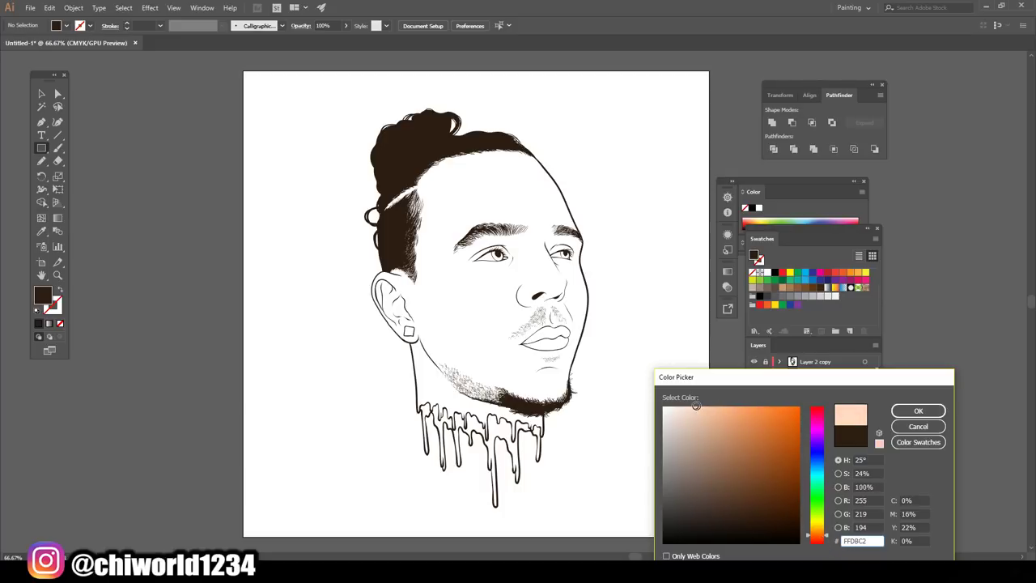
left_click(893, 415)
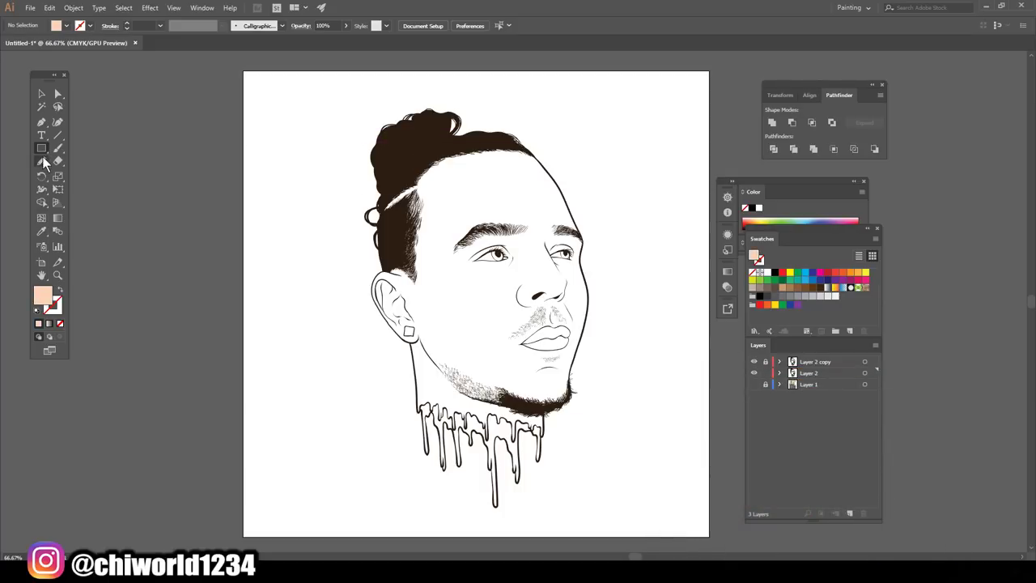
- Draw a peach rectangle covering most of the artboard
left_click_drag(306, 89, 665, 526)
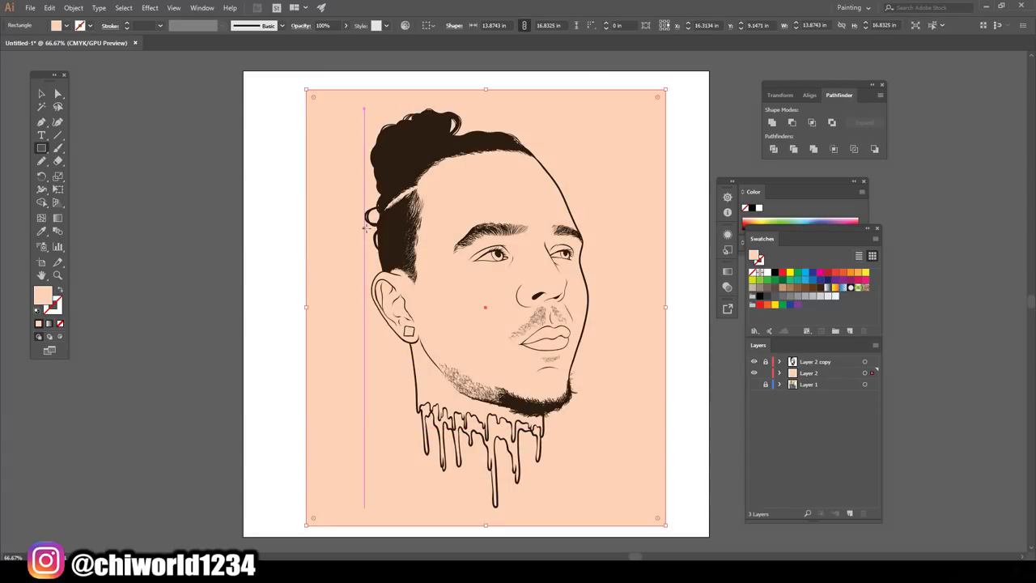
double_click(42, 297)
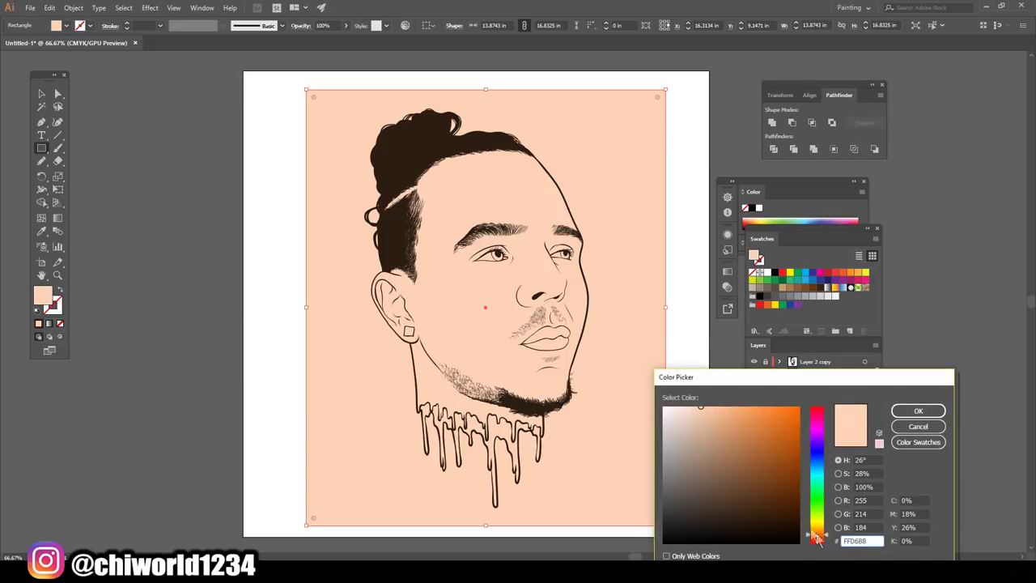
left_click(918, 411)
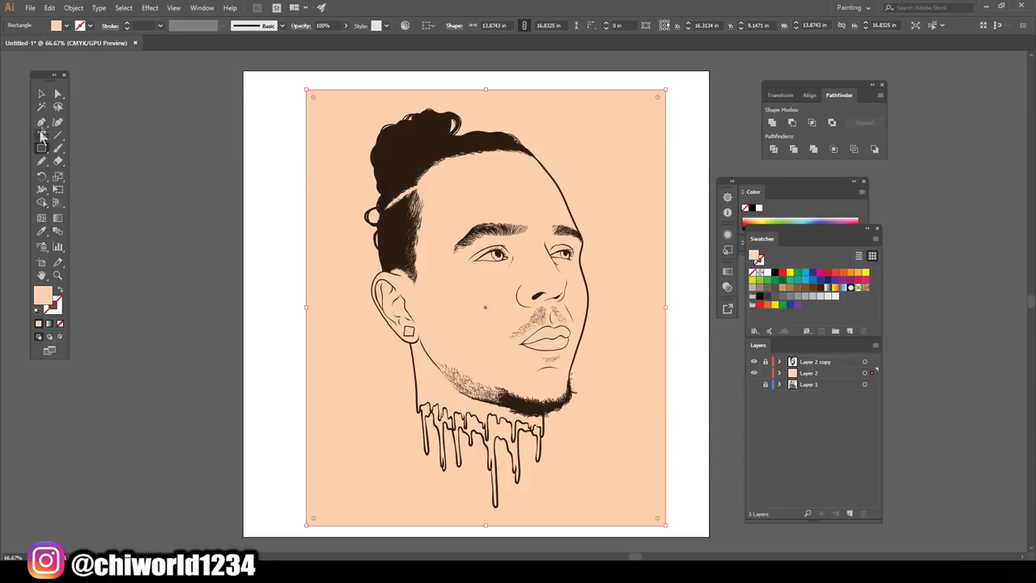
right_click(322, 266)
mouse_move(353, 434)
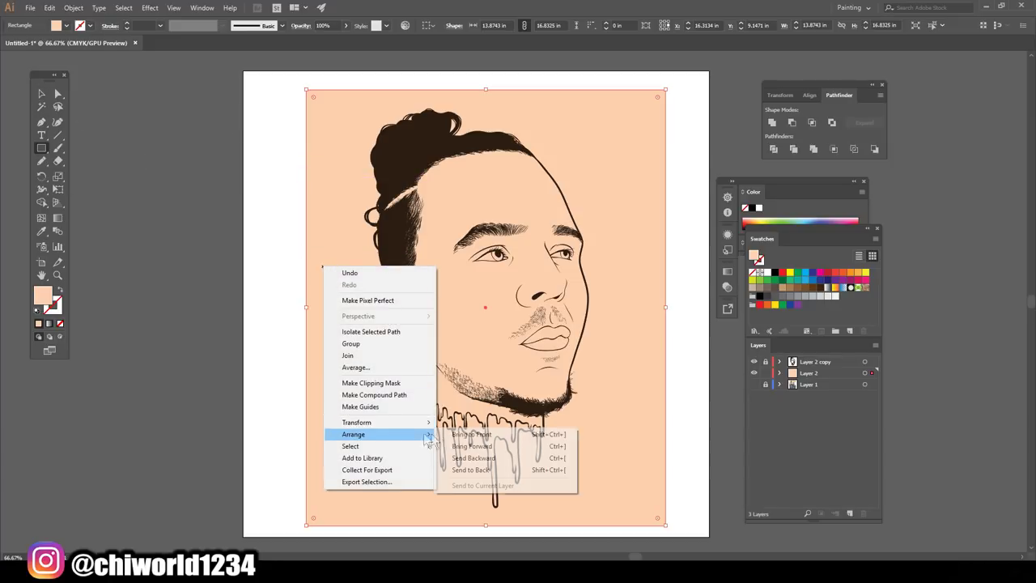
- Send the peach rectangle behind the art and merge everything with Pathfinder
left_click(488, 469)
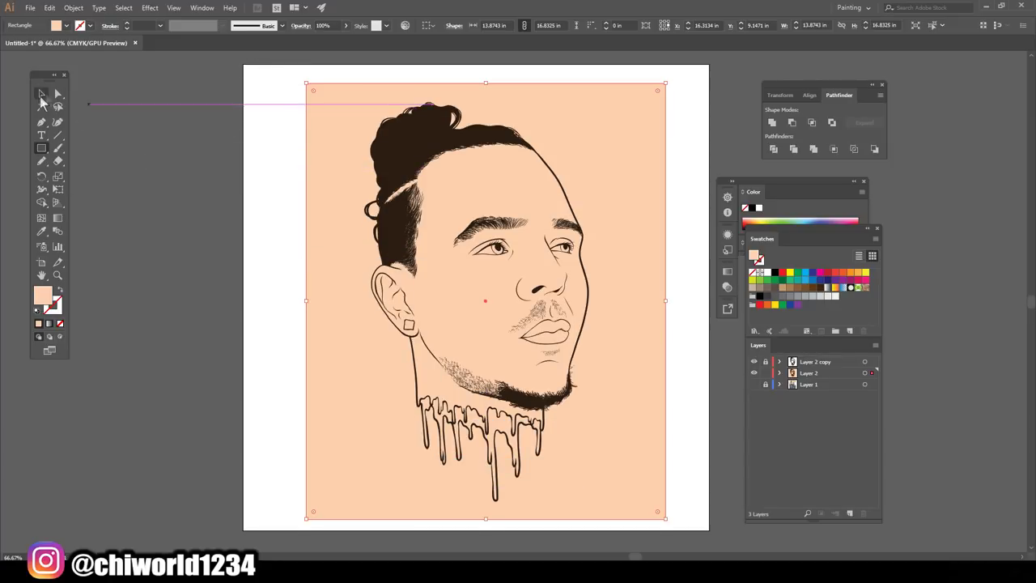
left_click(41, 94)
key("ctrl+a")
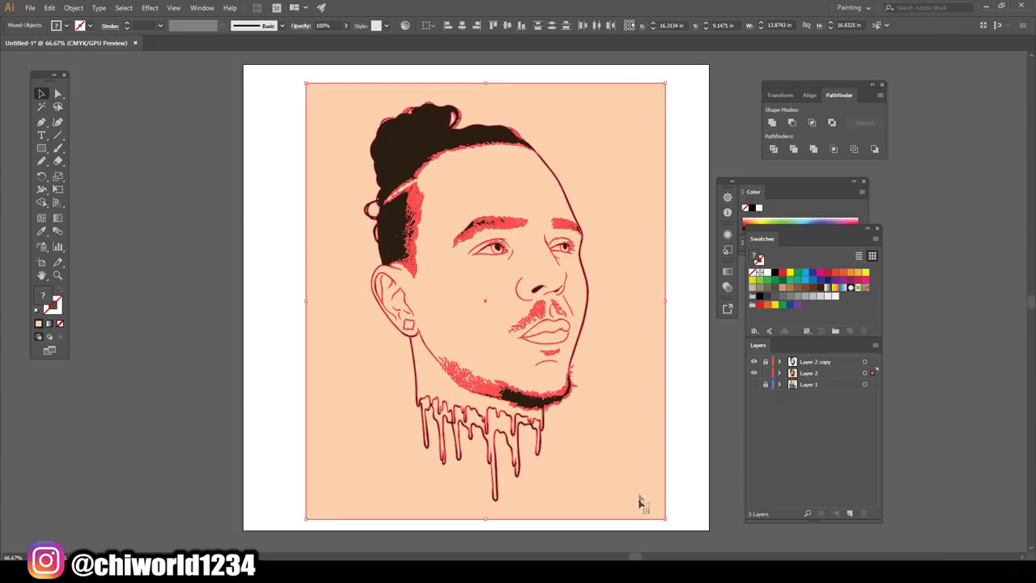
left_click(815, 150)
- In isolation mode, delete the peach area outside the portrait, then exit isolation
right_click(631, 221)
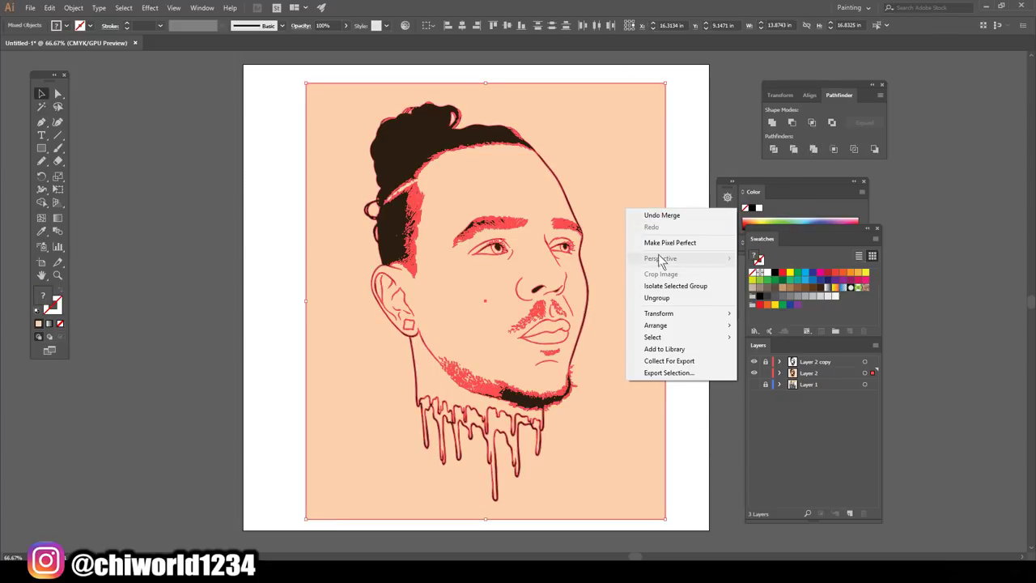
left_click(680, 285)
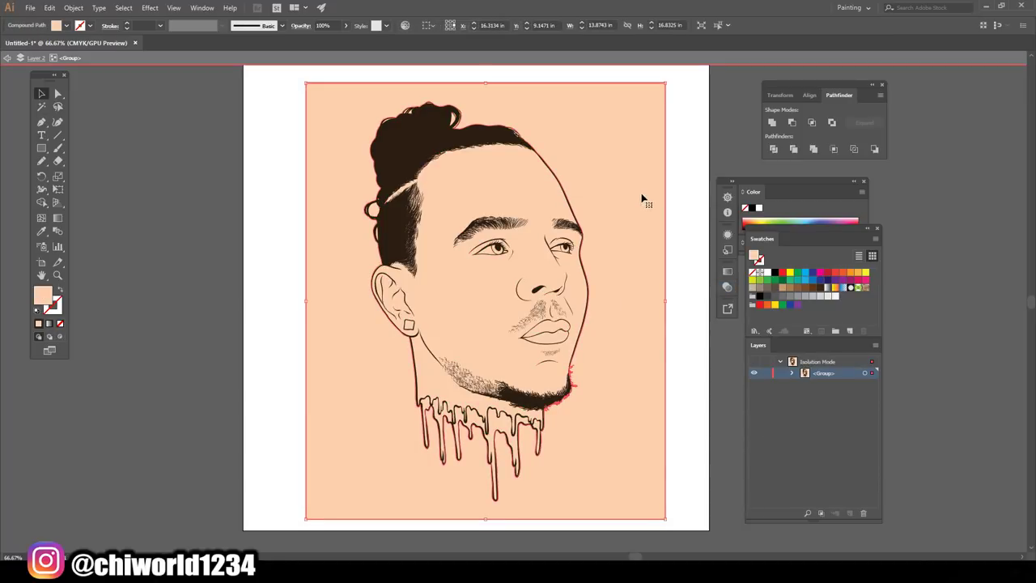
key("Delete")
scroll(675, 284, "up", 3)
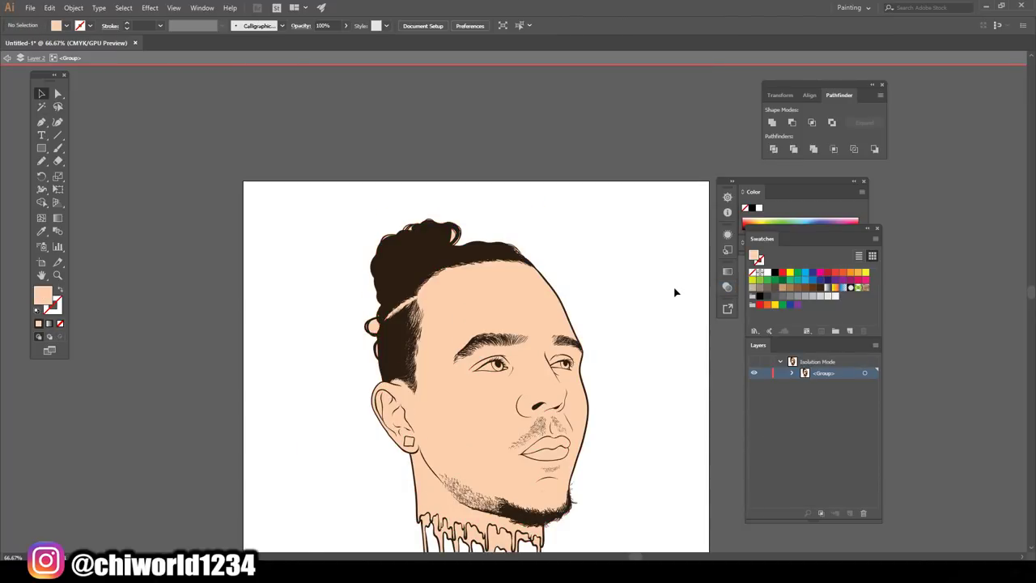
key("ctrl+equal")
key("ctrl+equal")
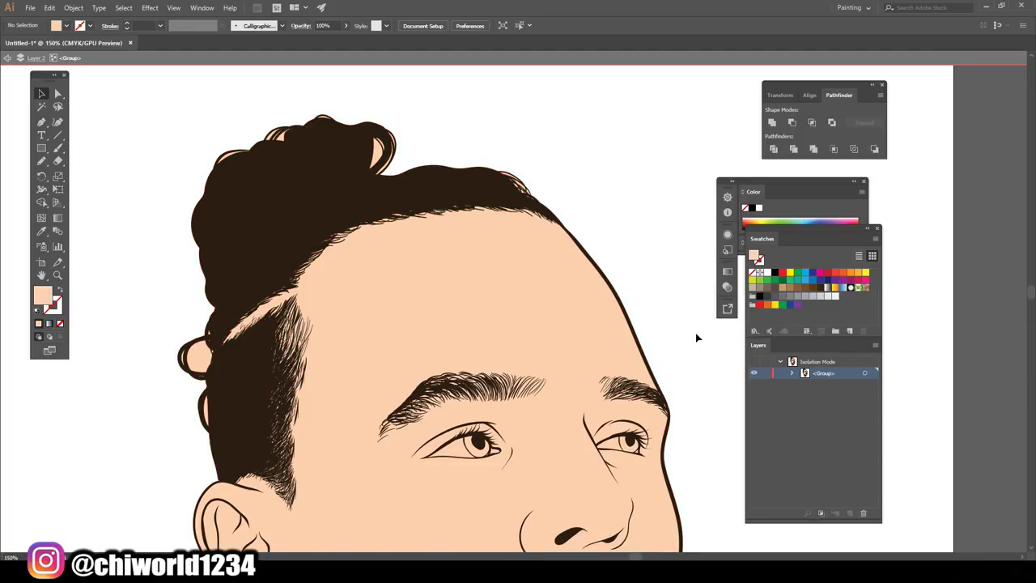
double_click(694, 340)
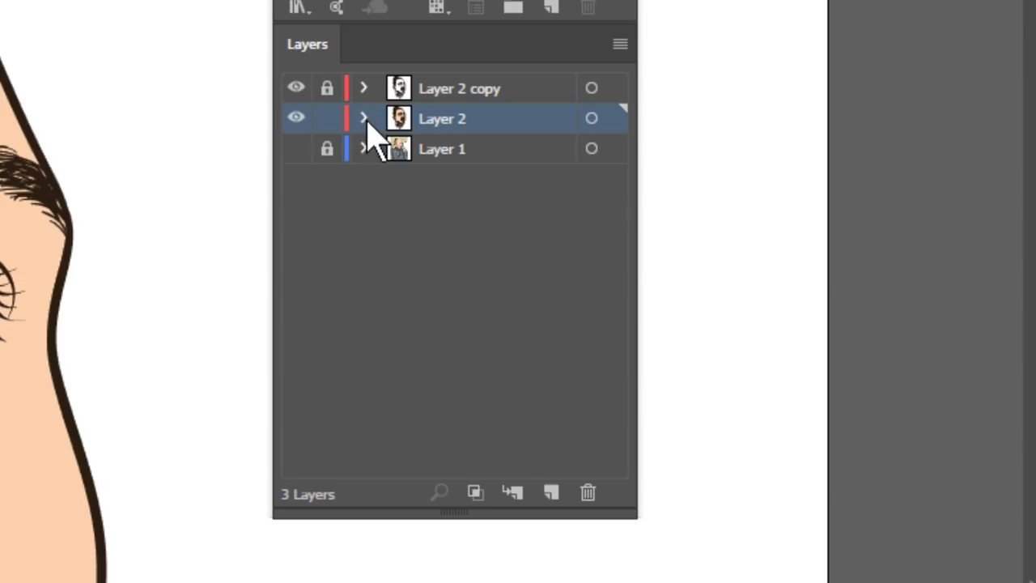
- Lock all sublayer paths, unlock Layer 2, and collapse it in the Layers panel
left_click(365, 119)
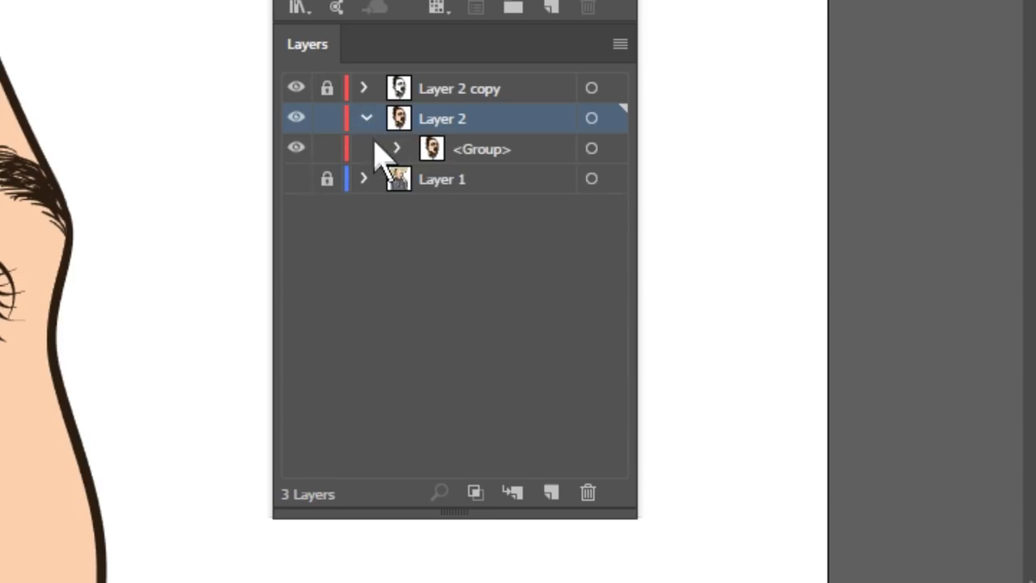
left_click(398, 149)
scroll(456, 224, "down", 3)
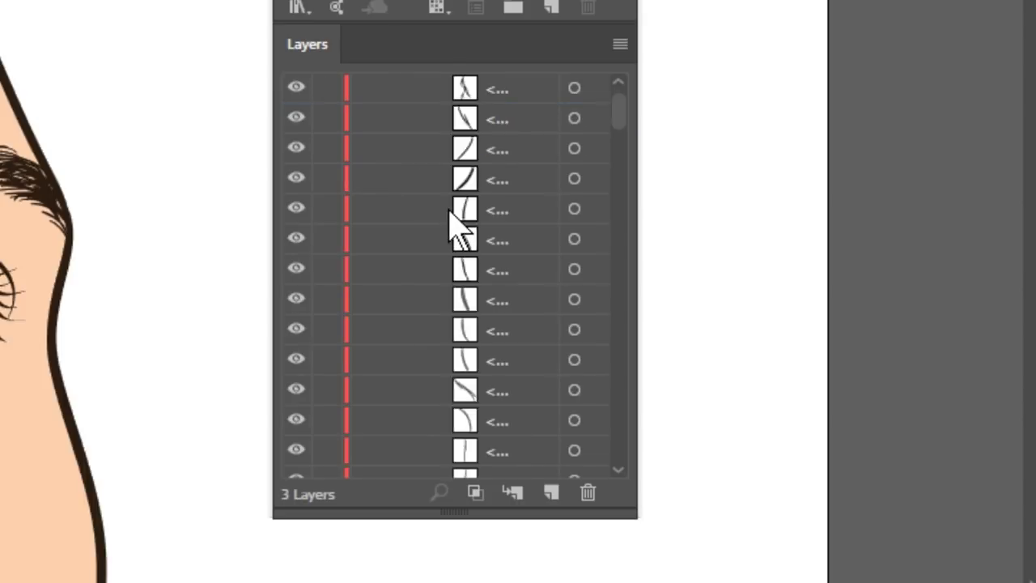
scroll(456, 229, "down", 3)
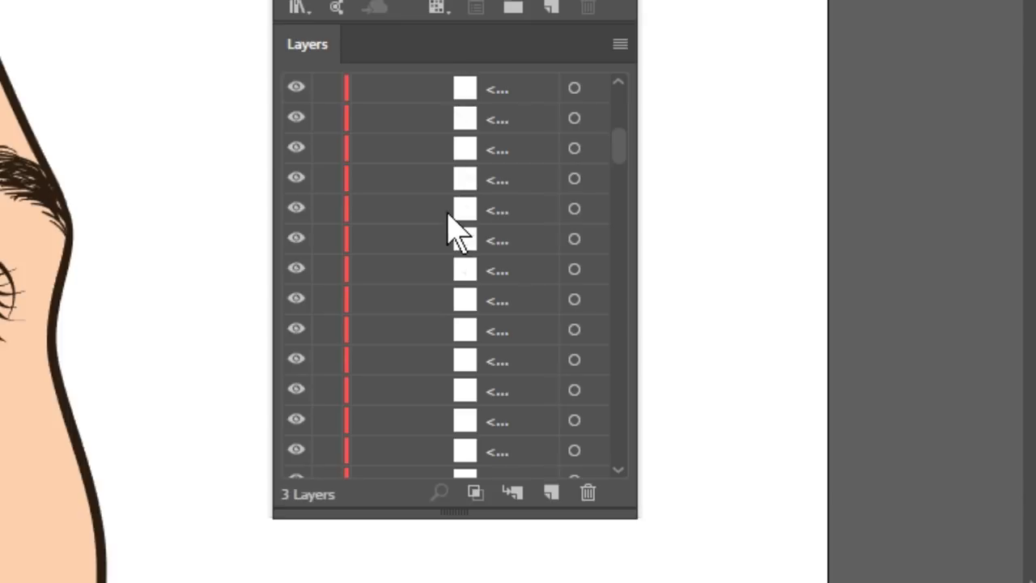
left_click_drag(619, 172, 623, 227)
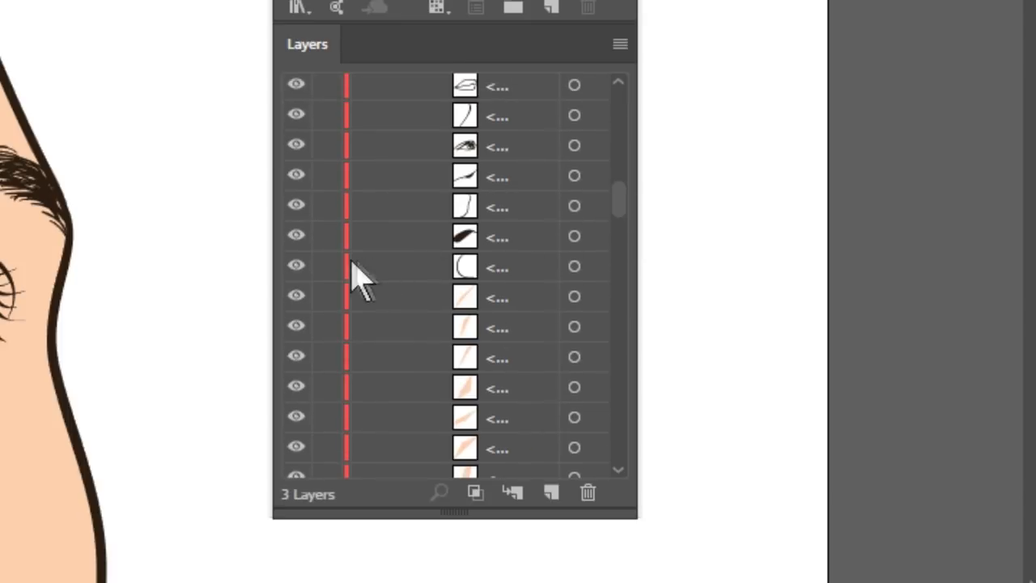
mouse_move(328, 259)
left_mouse_down()
mouse_move(343, 23)
mouse_move(351, 62)
mouse_move(350, 44)
mouse_move(341, 55)
mouse_move(345, 2)
left_mouse_up()
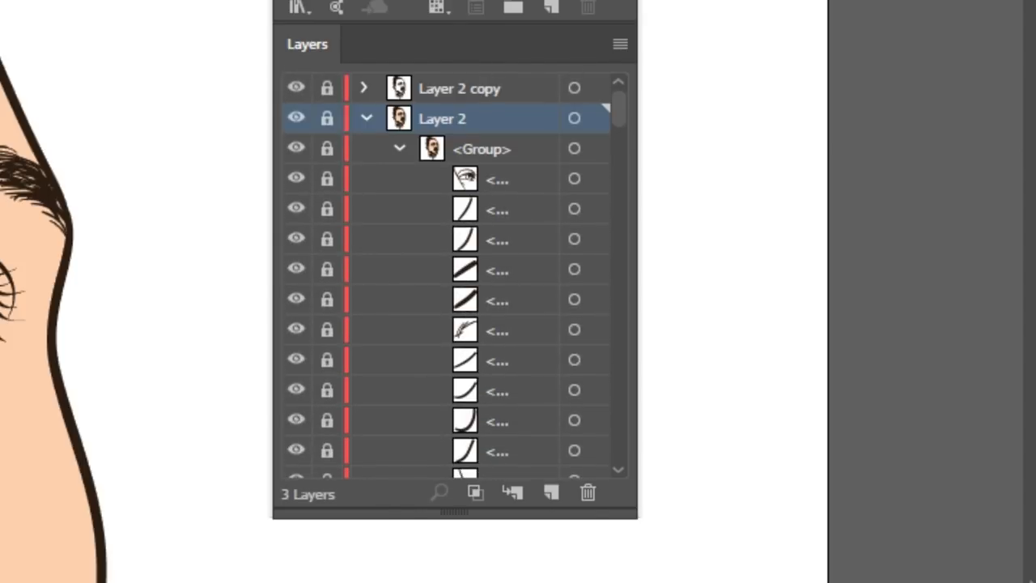
left_click(326, 121)
left_click(367, 119)
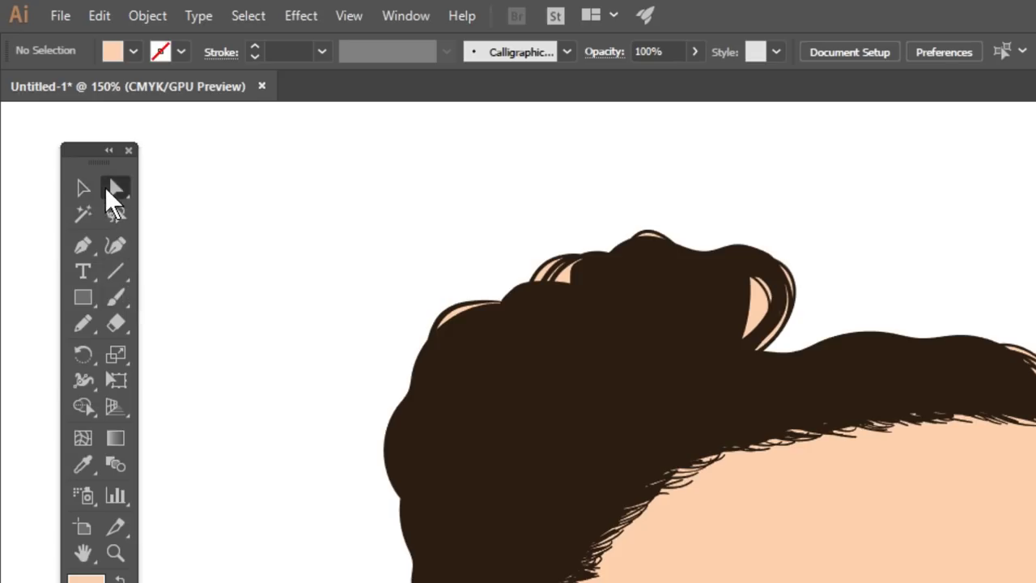
- Delete the hair curl beside the ear using Direct Selection
left_click(41, 88)
left_click_drag(147, 433, 216, 295)
key("Delete")
- Try selecting paths in the upper hair, beard outline and beard strands
left_click_drag(568, 202, 484, 147)
left_click_drag(175, 196, 343, 75)
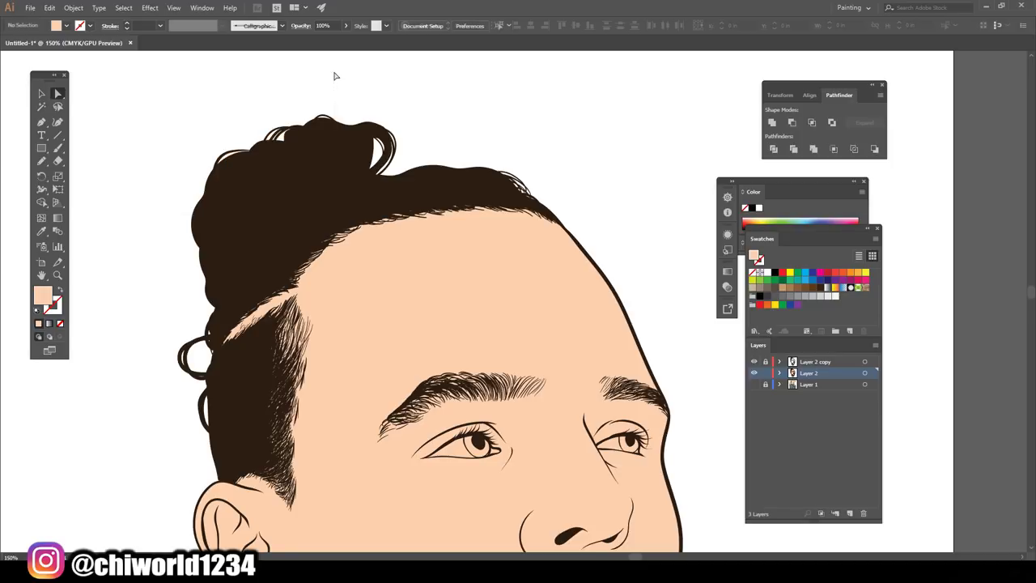
scroll(342, 101, "down", 3)
scroll(606, 394, "up", 5)
scroll(578, 381, "up", 3)
left_click_drag(603, 209, 502, 230)
left_click_drag(451, 378, 537, 321)
left_click_drag(298, 465, 444, 366)
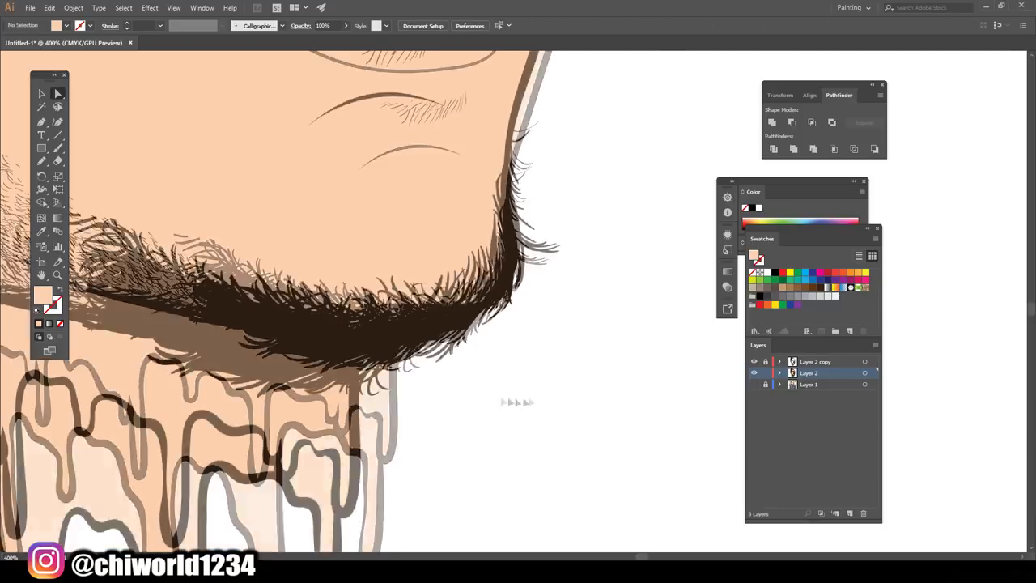
scroll(470, 397, "down", 6)
scroll(435, 396, "up", 4)
right_click(468, 257)
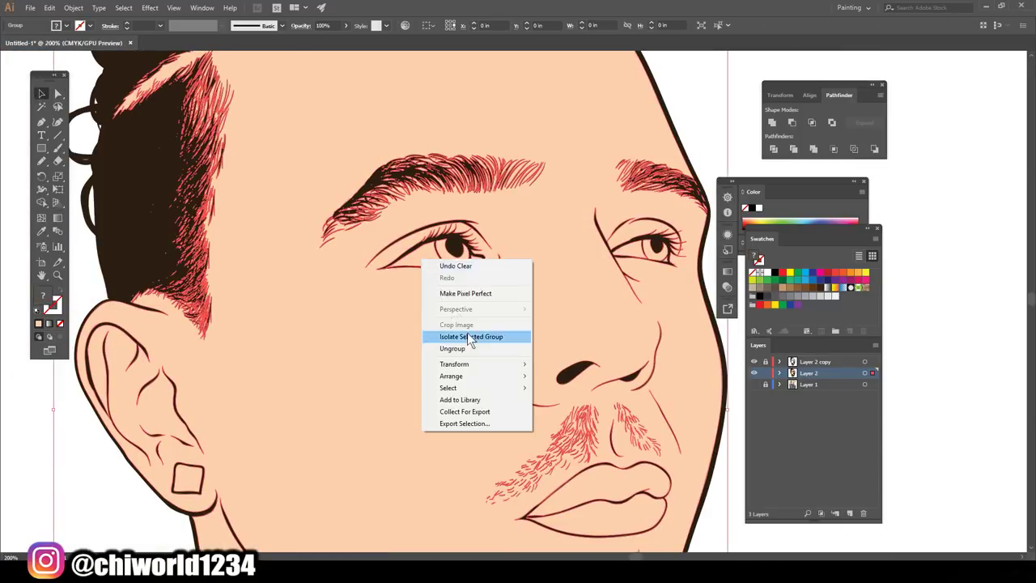
- Isolate the face-detail group and fill both irises with olive ADA166
left_click(497, 336)
left_click(460, 266)
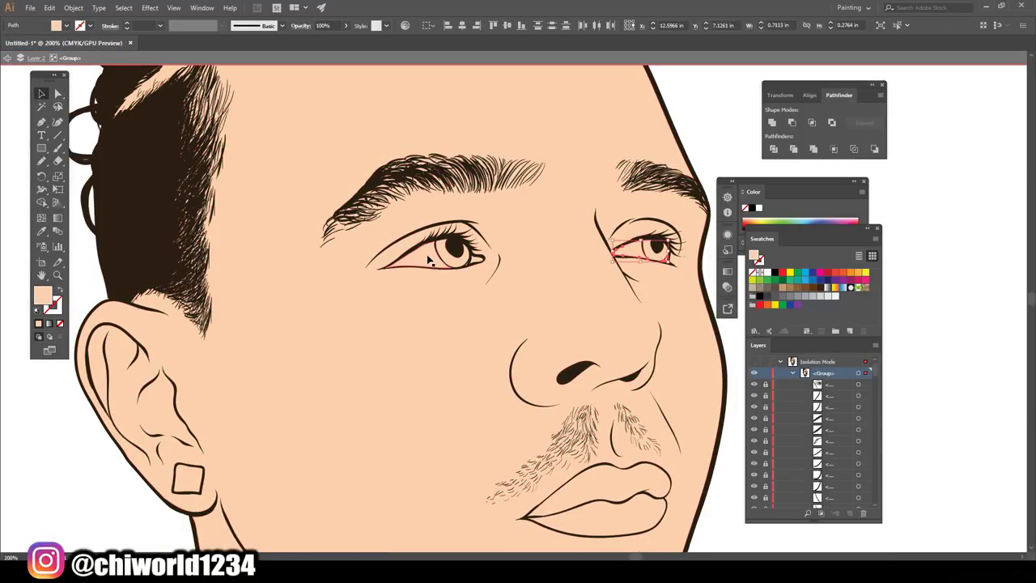
key("ctrl+plus")
key("ctrl+plus")
key("ctrl+plus")
key("ctrl+plus")
key("ctrl+shift+a")
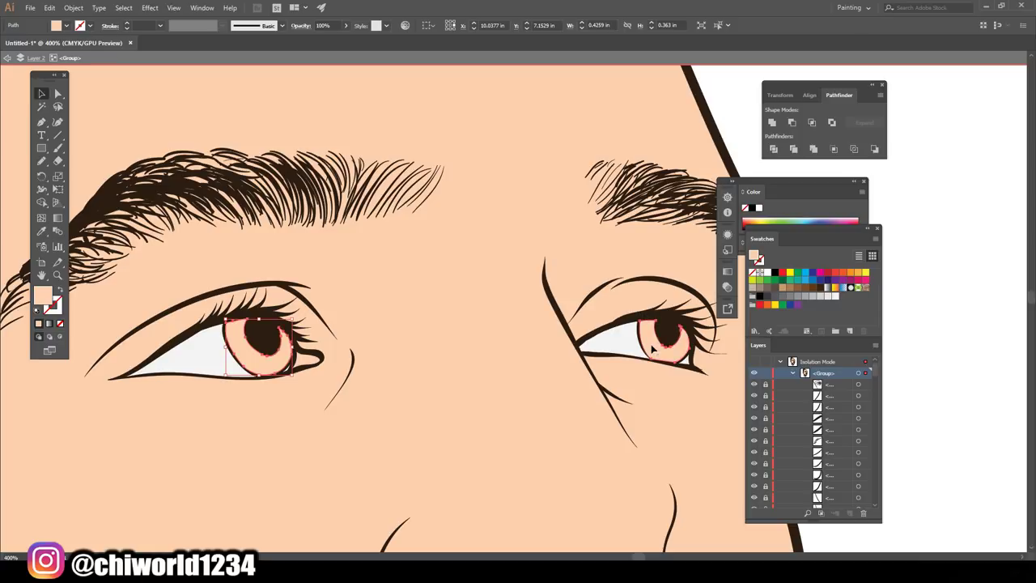
left_click_drag(817, 534, 816, 523)
left_click_drag(696, 455, 718, 442)
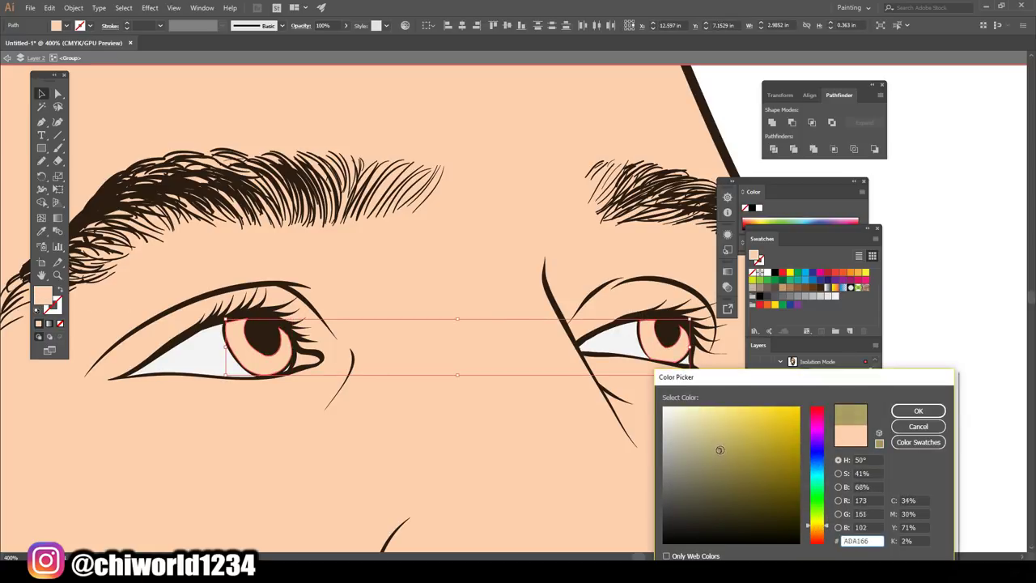
left_click_drag(718, 442, 723, 445)
left_click(918, 411)
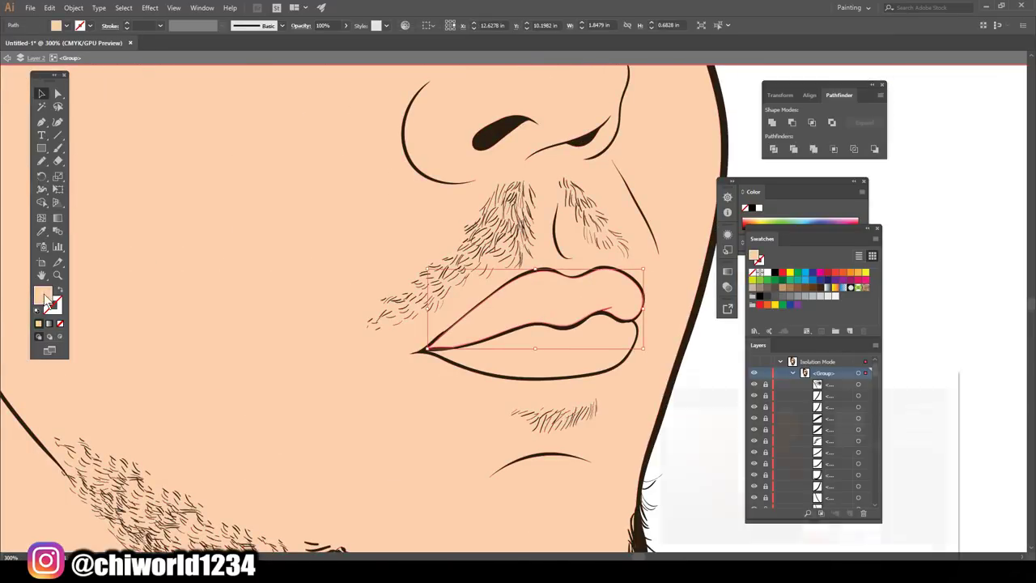
- Fill the upper and lower lip shapes with pink
double_click(44, 298)
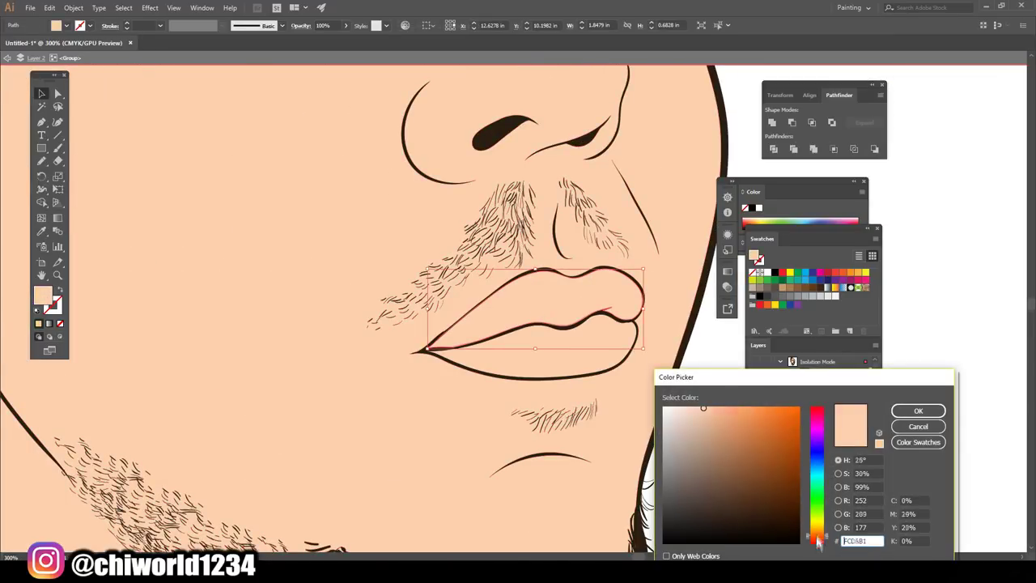
left_click_drag(701, 413, 714, 400)
left_click(918, 411)
left_click(518, 364)
double_click(45, 298)
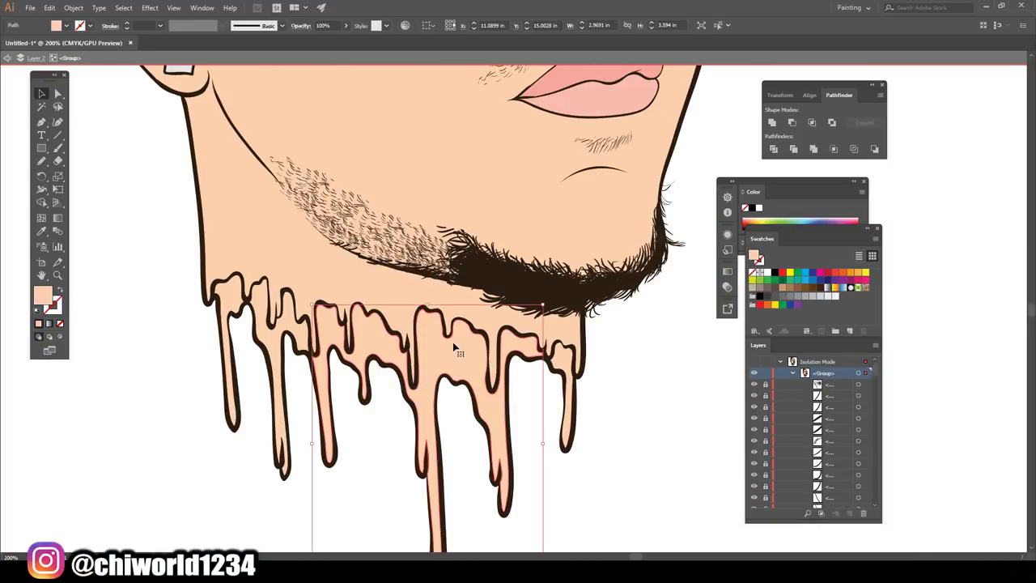
- Select the drip shapes below the neck and fill them dark brown
left_click(301, 353, "shift")
key("i")
double_click(45, 298)
left_click(719, 466)
left_click_drag(817, 535, 822, 544)
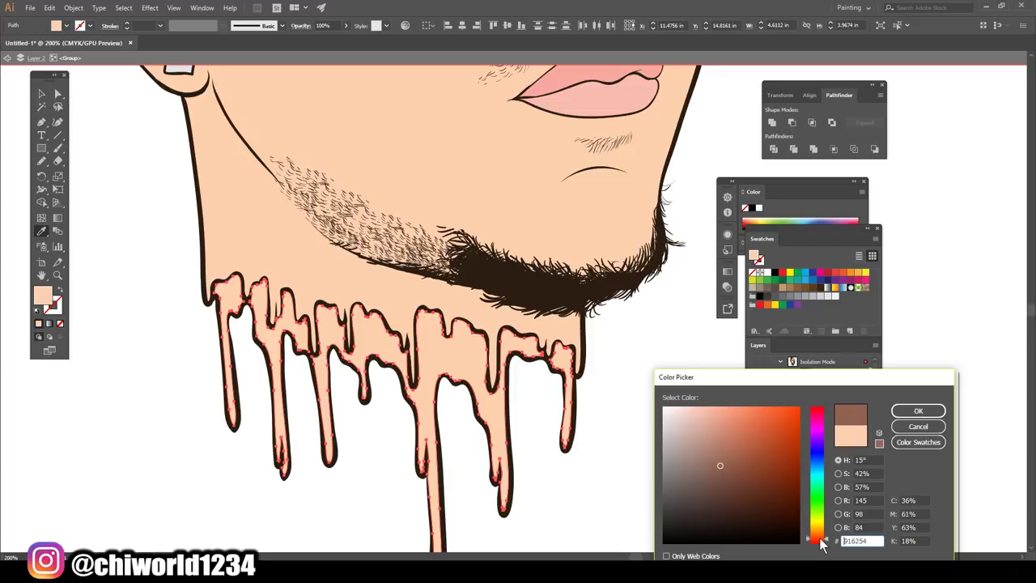
left_click_drag(720, 468, 728, 472)
key("Return")
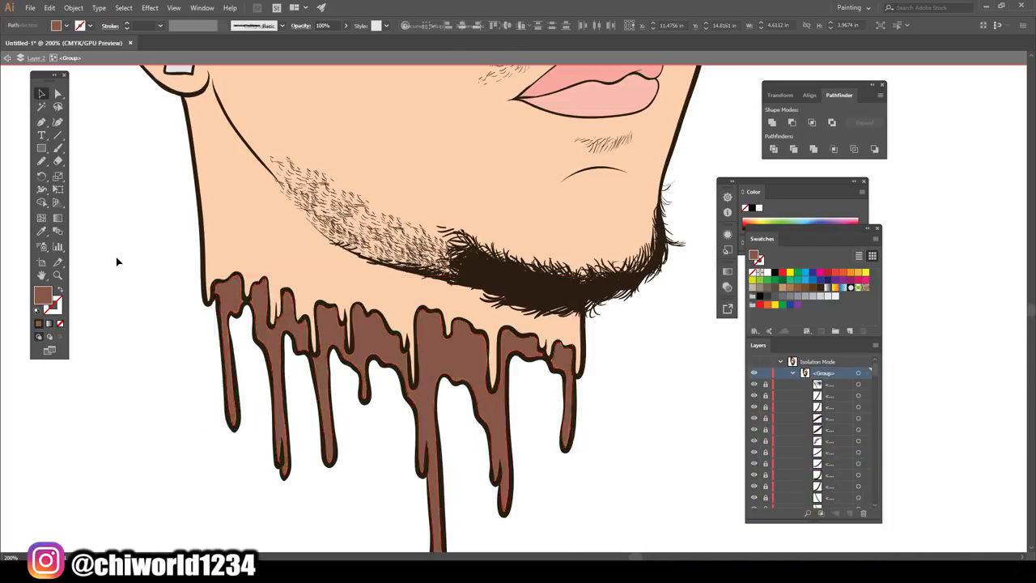
- Reselect the drips group and deepen its fill to a darker chocolate brown
key("ctrl+0")
left_click(140, 260)
scroll(448, 385, "up", 5)
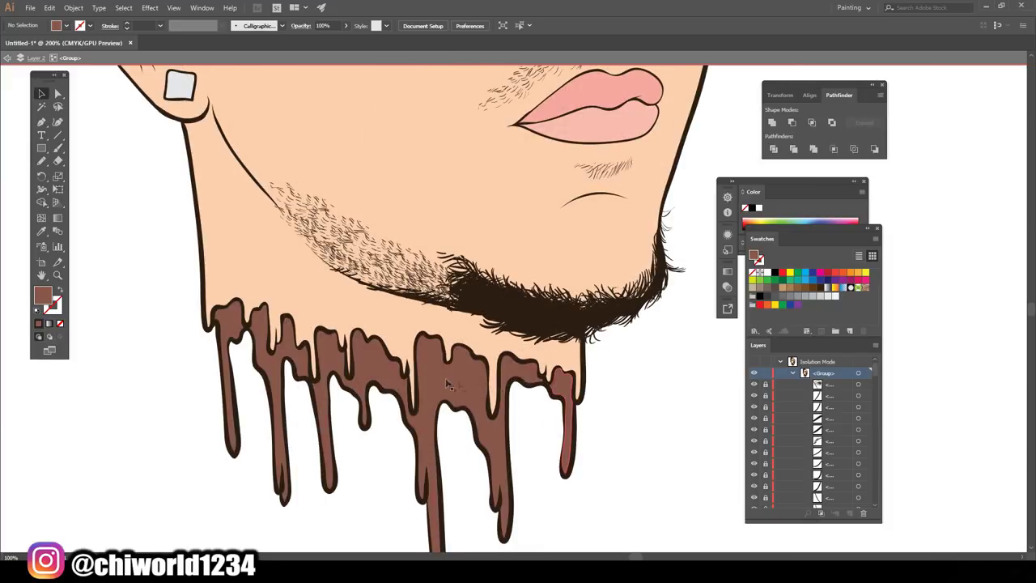
left_click(447, 386)
double_click(43, 295)
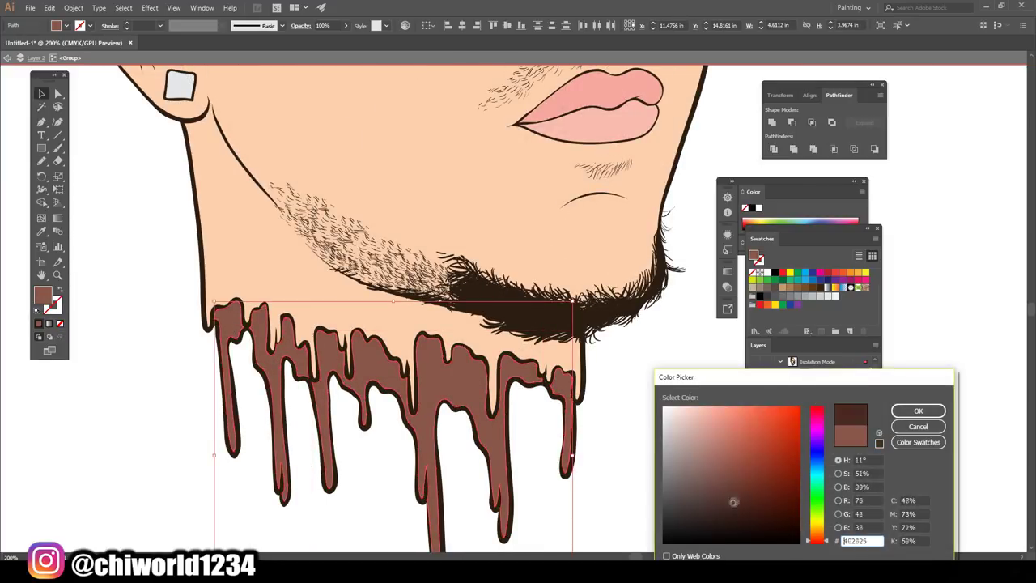
left_click(742, 500)
key("Return")
key("ctrl+0")
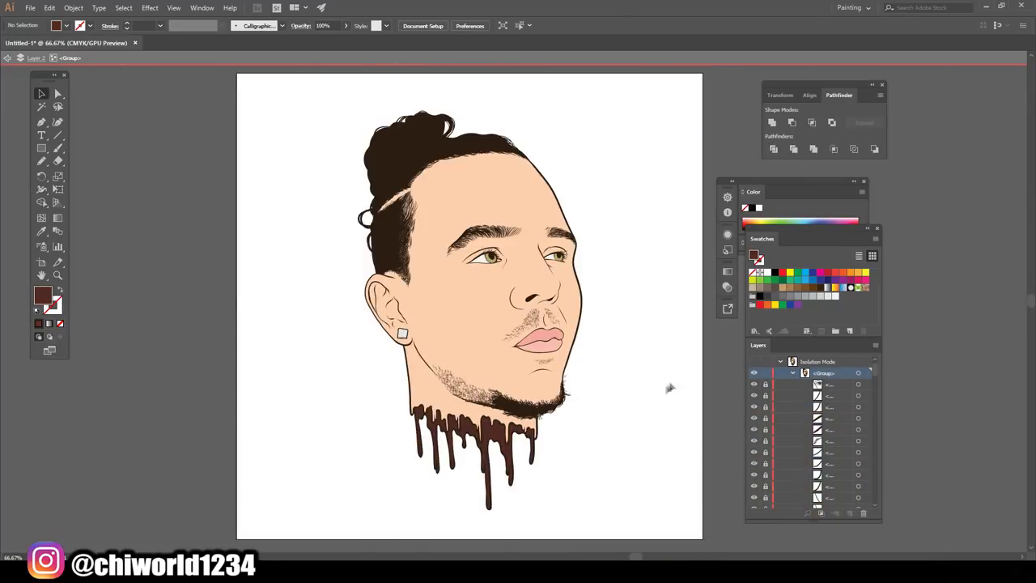
- Sample the olive iris colour and darken it to a deeper olive fill
scroll(669, 386, "up", 3)
key("Escape")
scroll(530, 381, "up", 5)
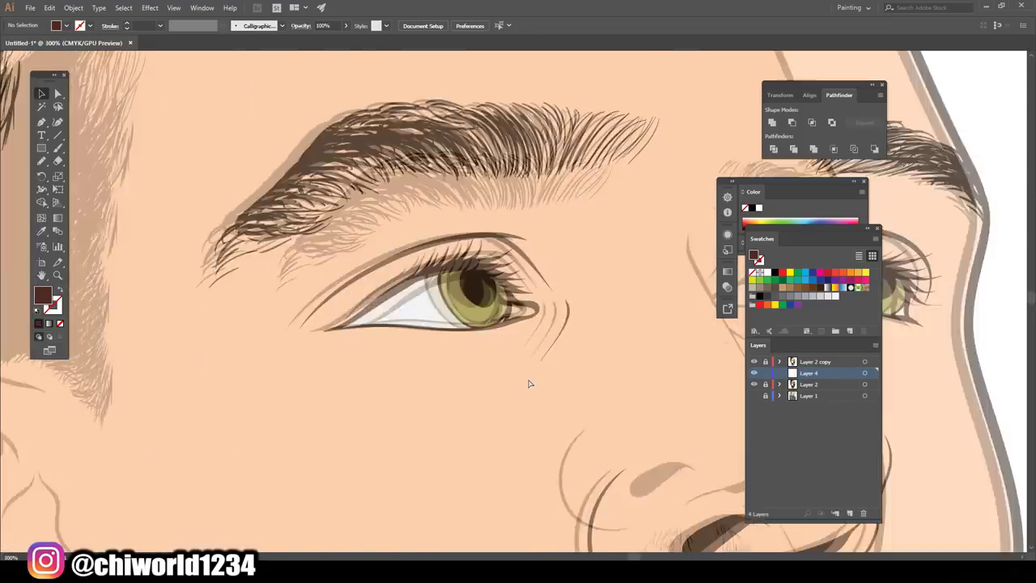
scroll(529, 382, "up", 3)
scroll(529, 381, "up", 3)
key("b")
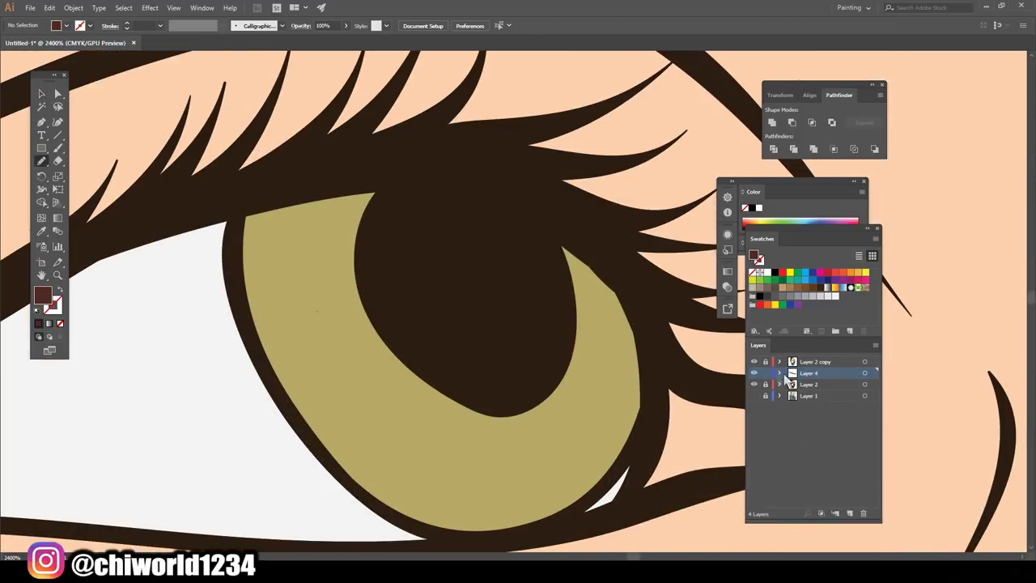
key("i")
left_click(357, 298)
double_click(42, 296)
left_click(718, 494)
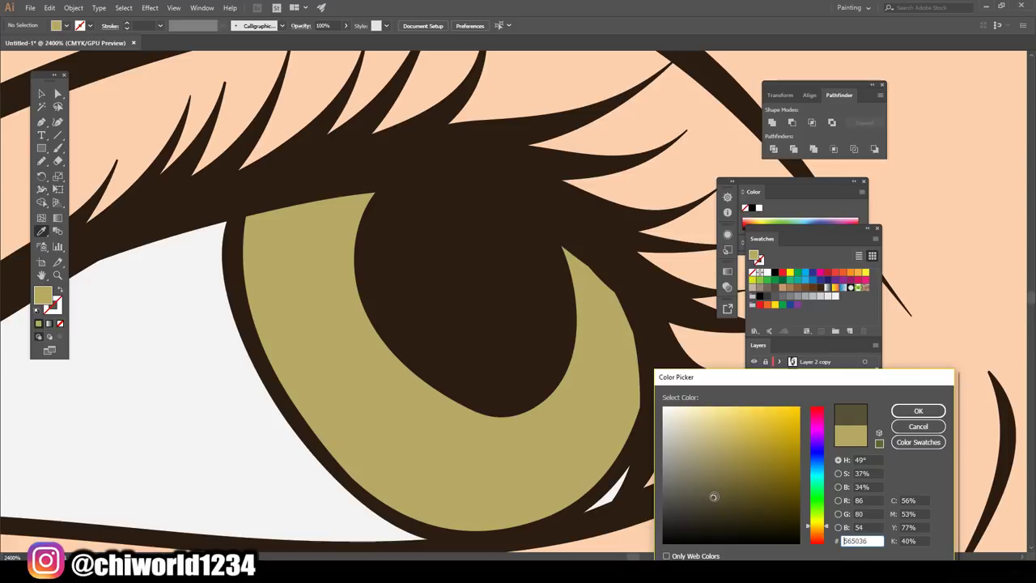
left_click(935, 405)
- Paint darker olive shading around the iris and down its left edge
key("b")
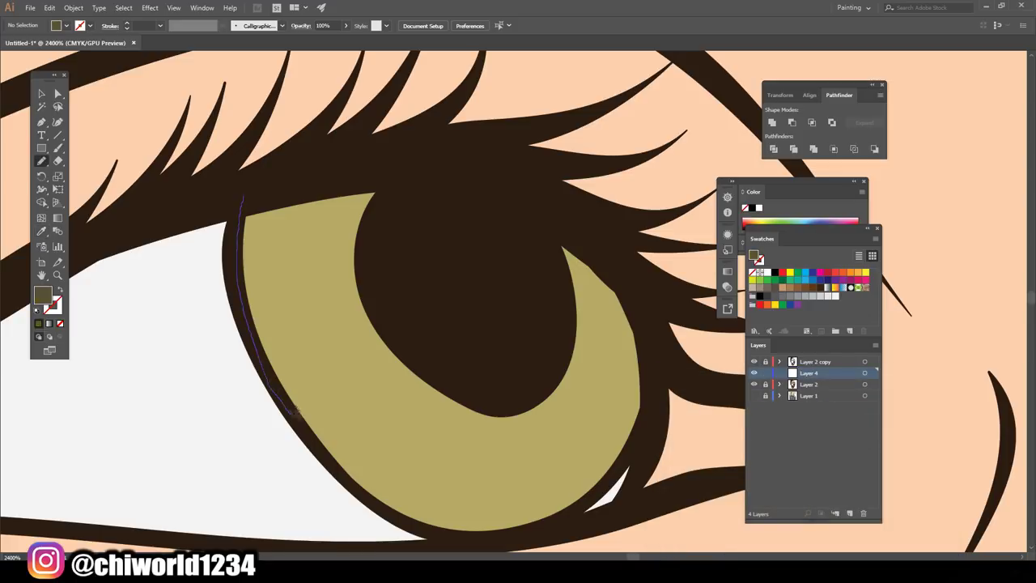
left_click_drag(290, 404, 281, 171)
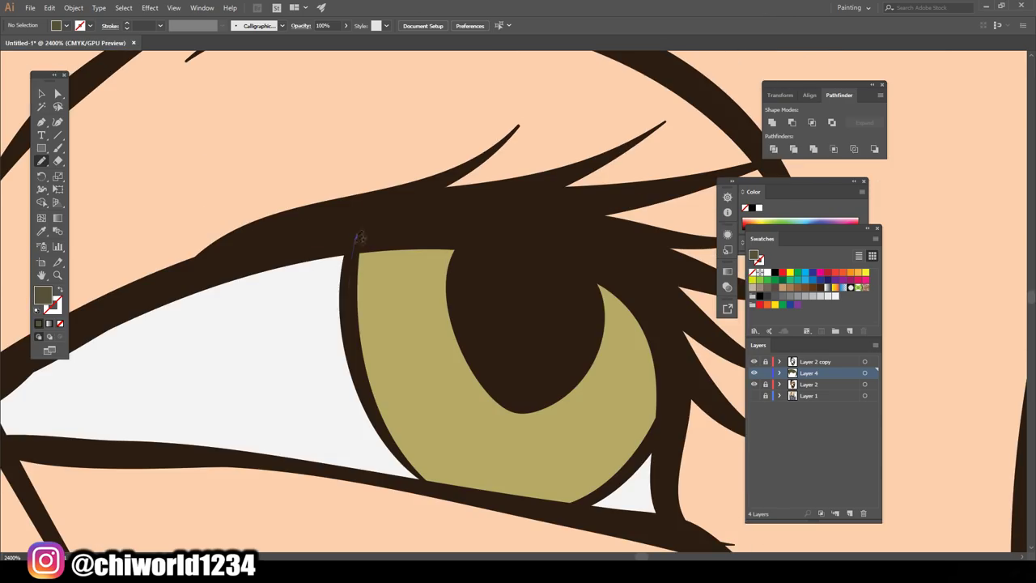
mouse_move(357, 236)
left_mouse_down()
mouse_move(427, 352)
mouse_move(393, 217)
left_mouse_up()
scroll(394, 217, "down", 8)
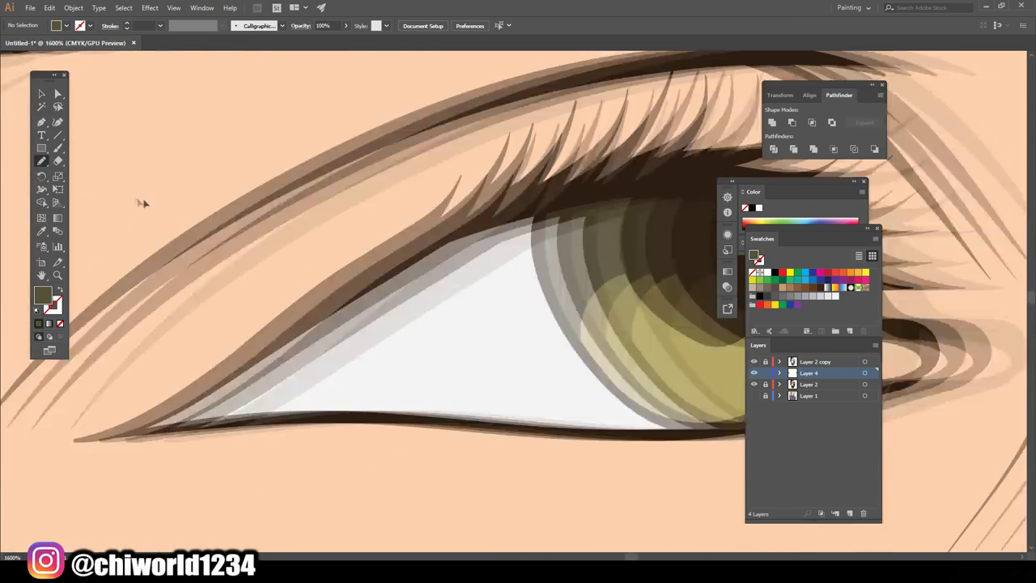
- Switch the fill to a greyish purple and draw a shadow shape along the eye white
double_click(43, 296)
left_click(819, 452)
left_click(686, 487)
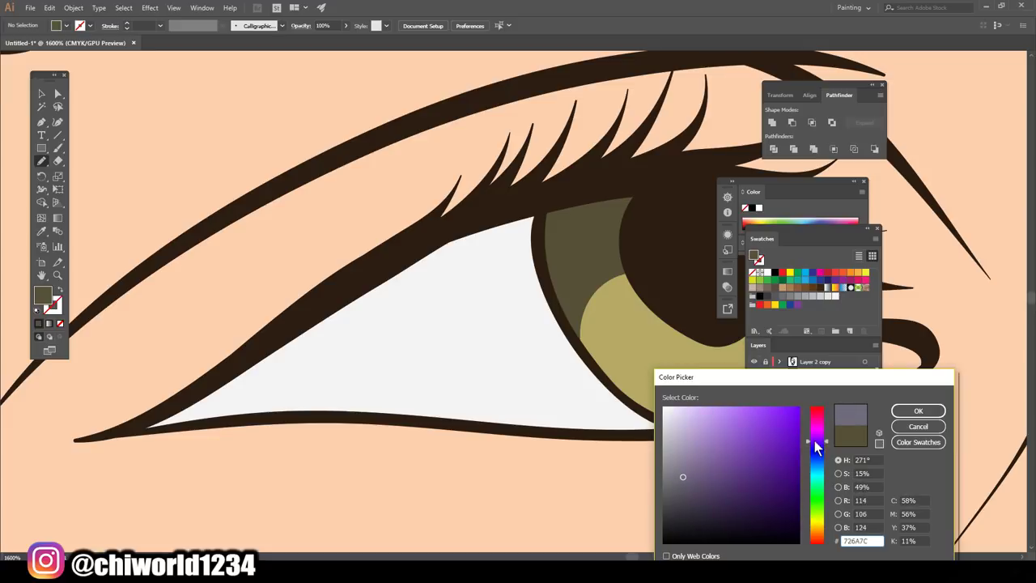
left_click(918, 410)
left_click_drag(285, 416, 515, 275)
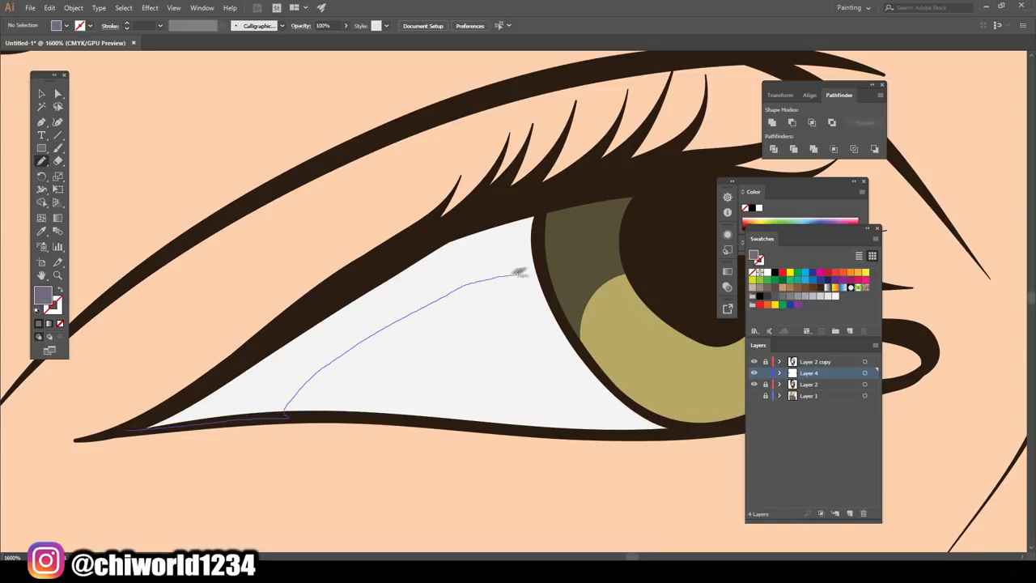
left_click_drag(535, 201, 541, 204)
- Add purple-grey shadows to the upper eye white and the other eye white's lower corner
scroll(150, 474, "down", 3)
scroll(151, 474, "down", 3)
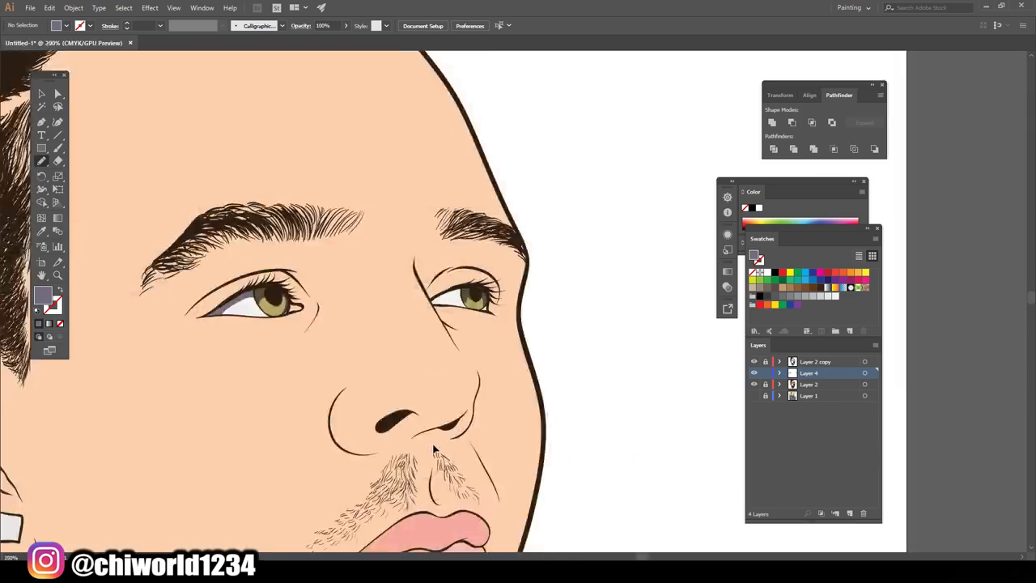
scroll(407, 449, "up", 6)
left_click_drag(162, 363, 166, 356)
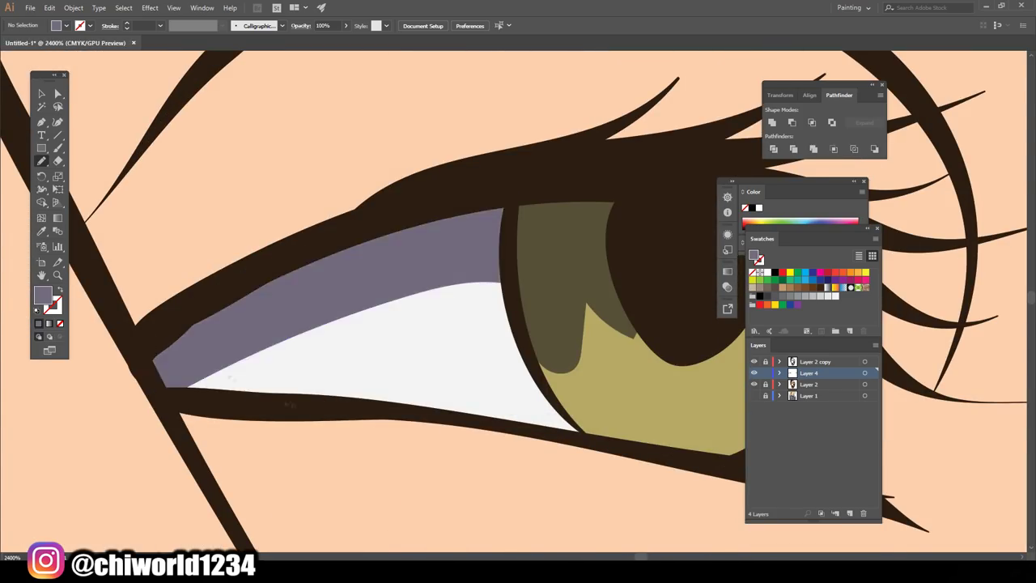
scroll(438, 469, "down", 6)
scroll(545, 399, "up", 3)
scroll(547, 401, "up", 3)
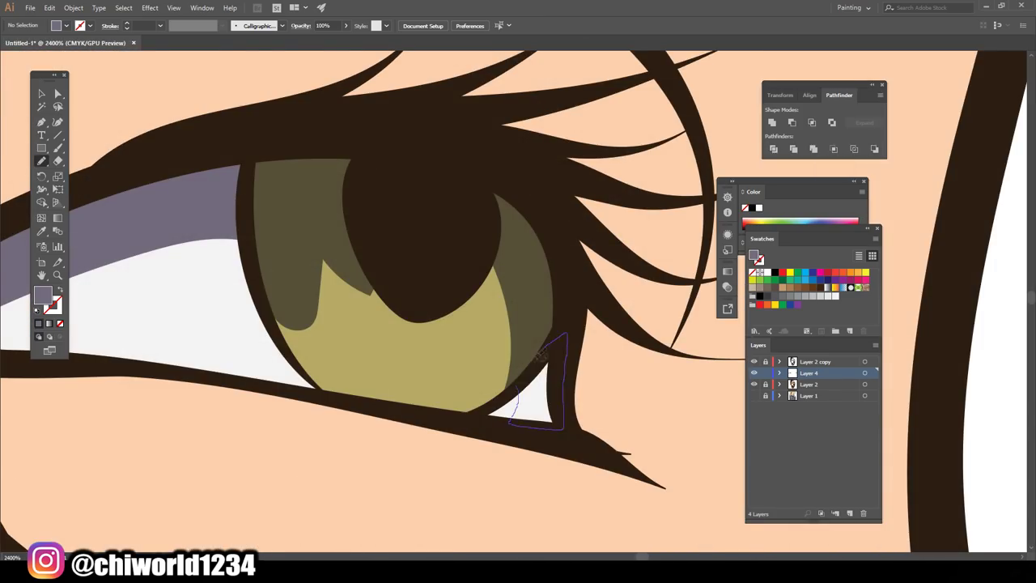
left_click_drag(541, 355, 542, 357)
scroll(541, 354, "down", 4)
scroll(313, 488, "down", 3)
scroll(313, 488, "down", 3)
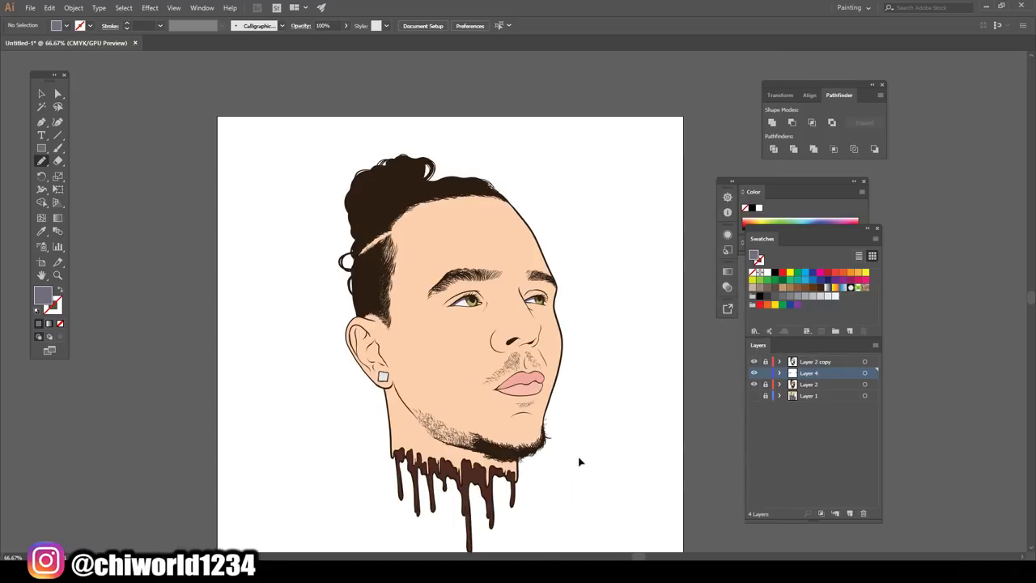
scroll(580, 462, "up", 2)
scroll(574, 459, "up", 2)
scroll(505, 418, "up", 1)
scroll(505, 418, "up", 1)
- Unlock the eye layer, isolate the eye-corner shape and give it a darker brown fill
left_click(766, 385)
key("v")
right_click(405, 332)
left_click(451, 410)
double_click(42, 297)
left_click(736, 452)
key("Return")
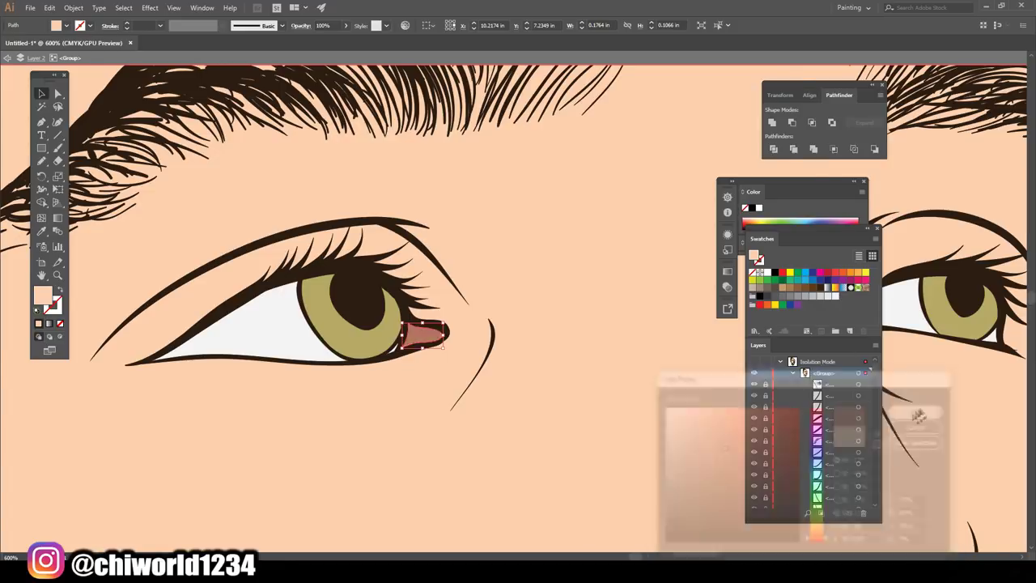
- Recolour the inner eye corner with the lips' pink using the Eyedropper
key("Escape")
key("ctrl+0")
key("ctrl+equal")
key("ctrl+equal")
key("ctrl+equal")
scroll(486, 324, "down", 4)
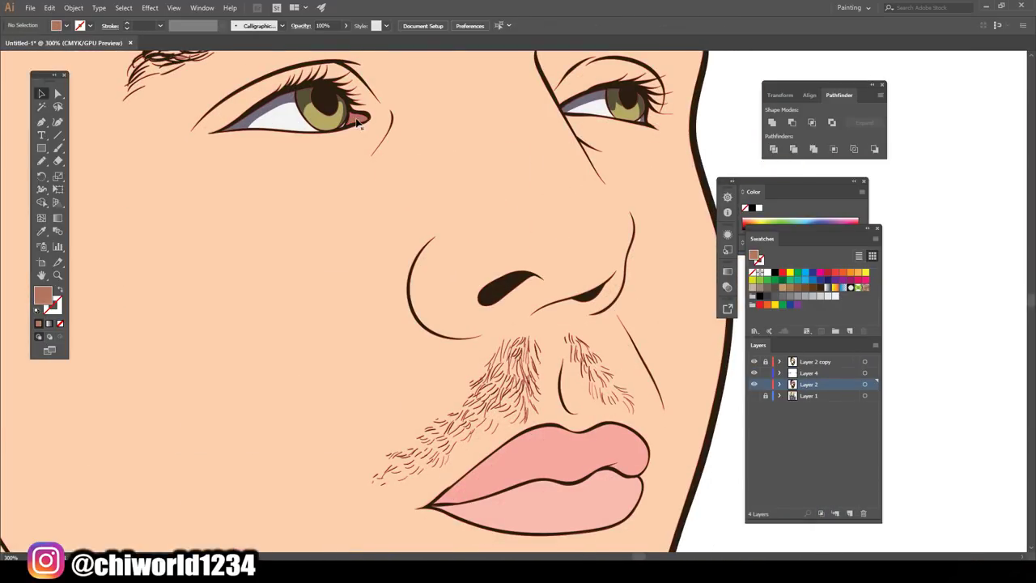
double_click(413, 292)
key("i")
left_click(502, 486)
key("v")
key("Escape")
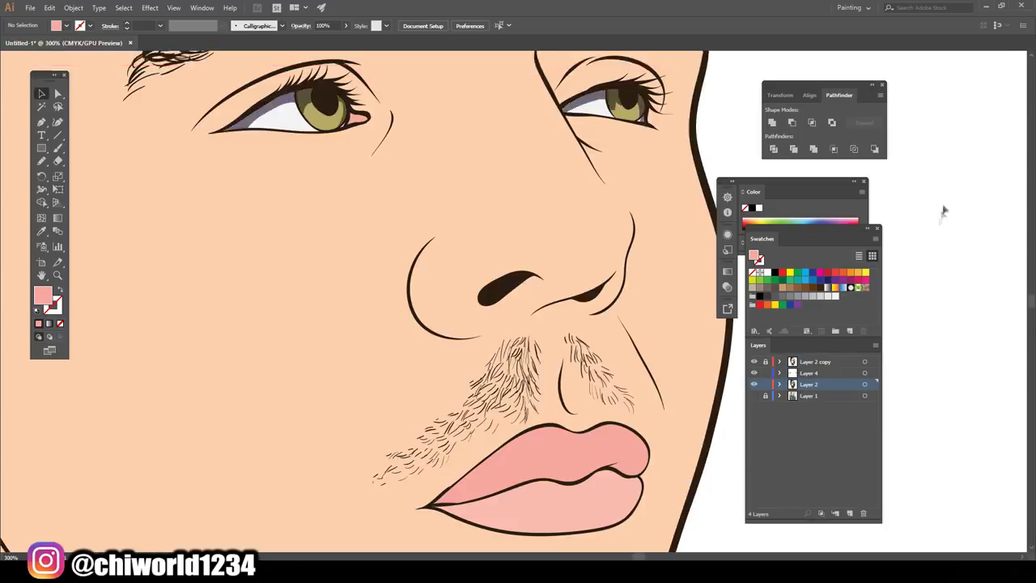
key("ctrl+0")
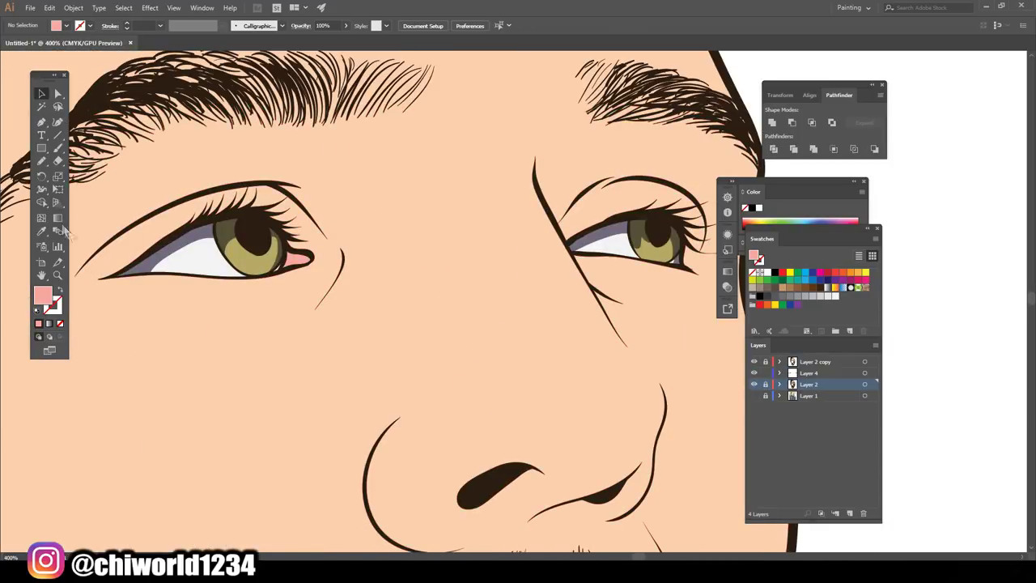
- Sample the peach skin colour and adjust it to a tan fill, #CE947A
key("i")
left_click(472, 421)
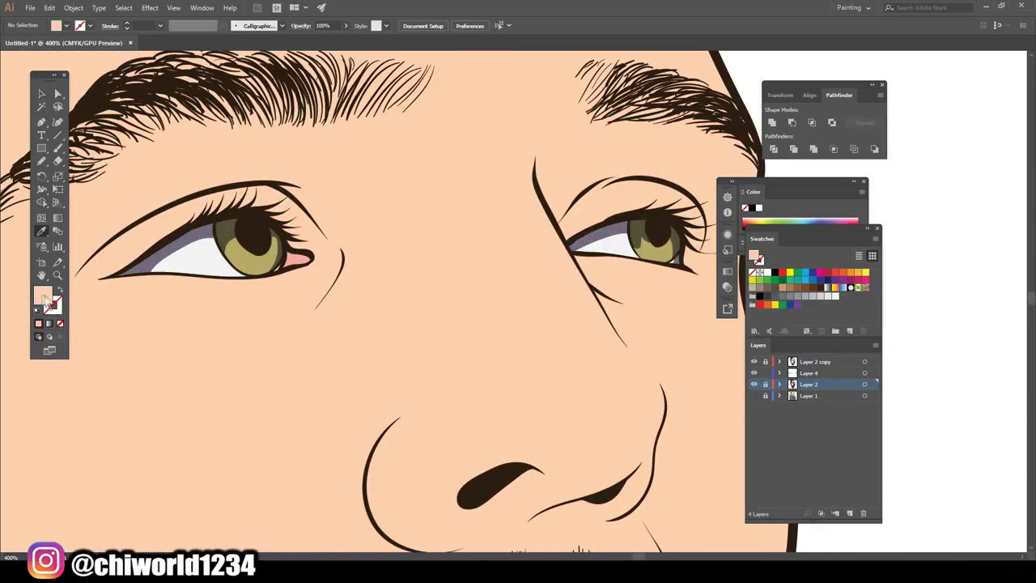
double_click(42, 296)
left_click(717, 444)
left_click_drag(817, 535, 817, 537)
left_click_drag(717, 444, 719, 432)
key("Return")
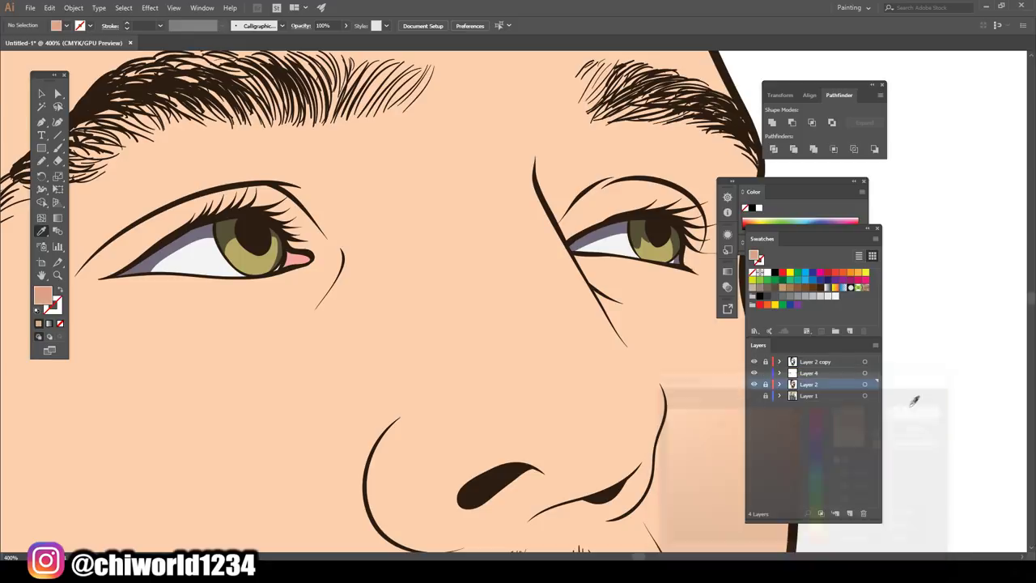
- Make Layer 4 active and paint tan shadows around the nostril and down the nose side
scroll(366, 423, "down", 2)
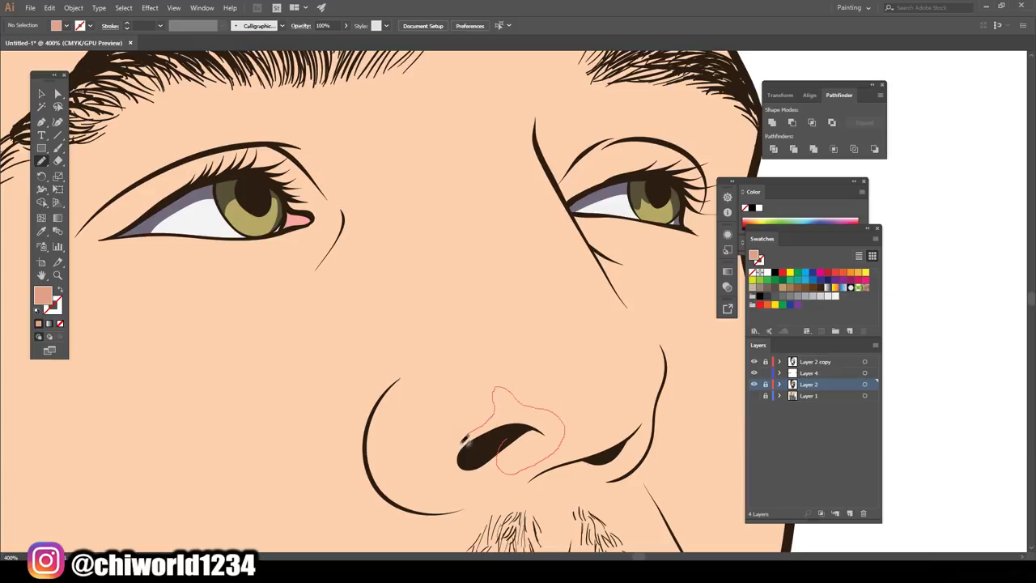
left_click_drag(476, 465, 474, 467)
left_click(808, 374)
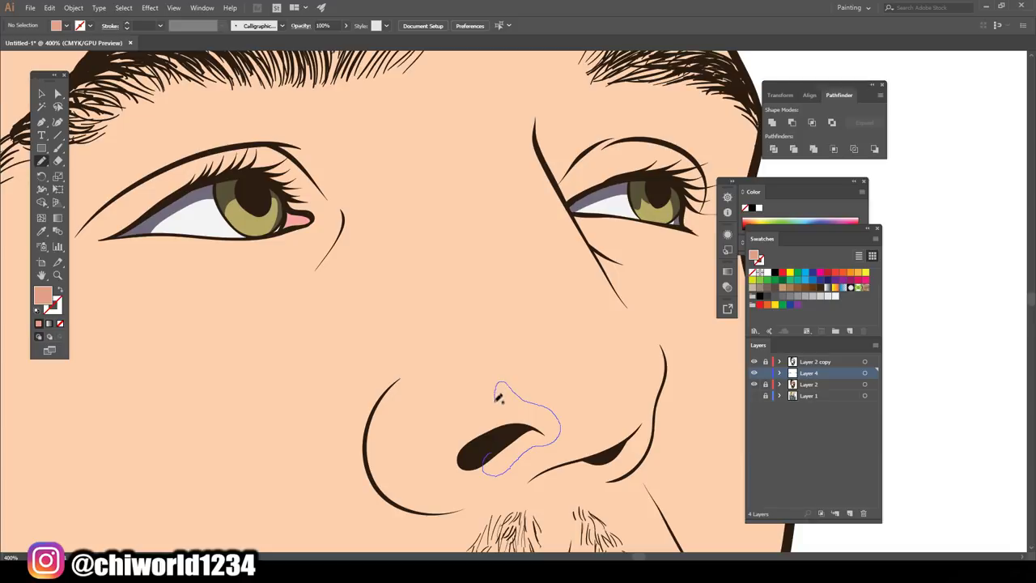
left_click_drag(474, 436, 475, 437)
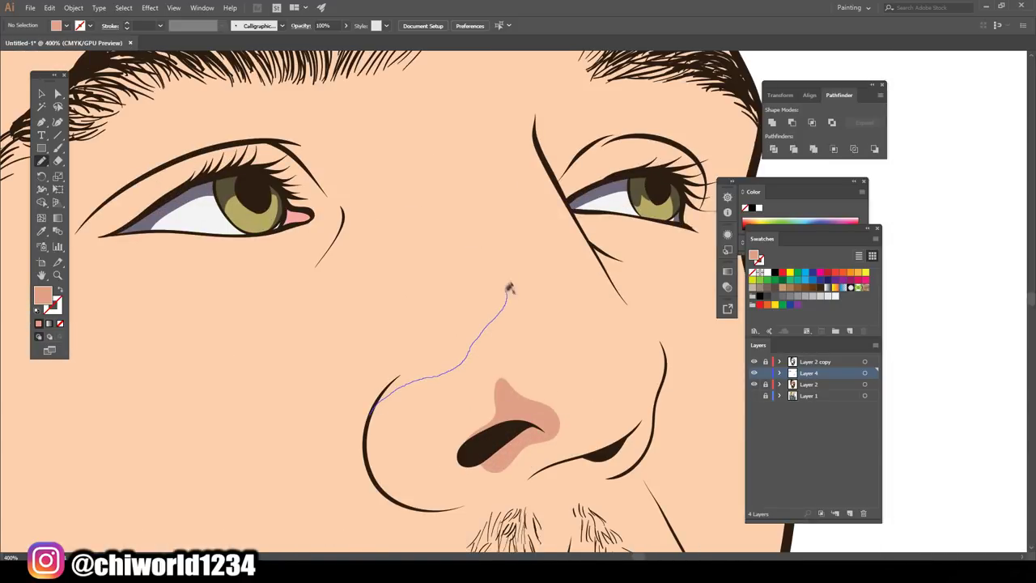
left_click_drag(385, 392, 386, 393)
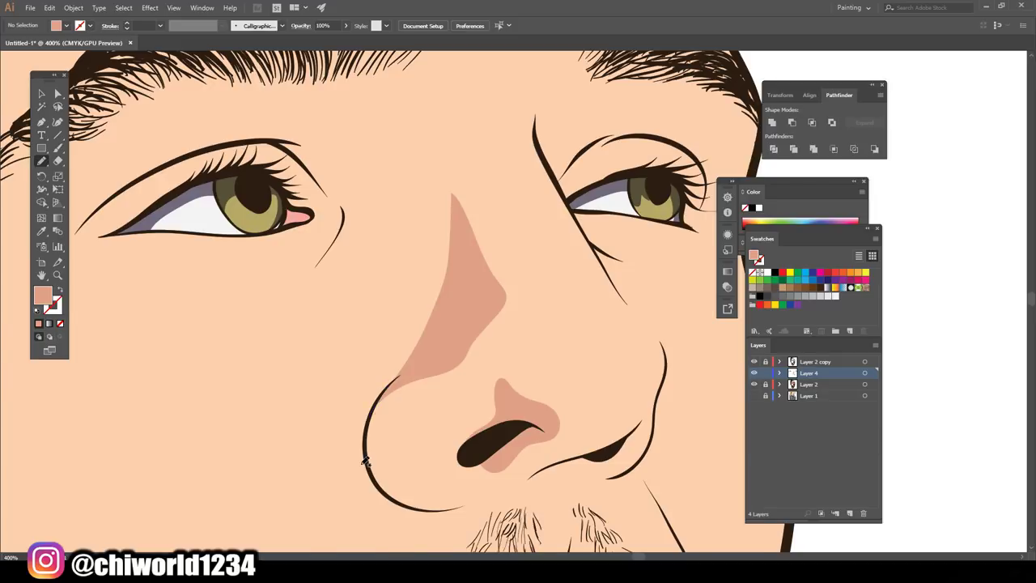
key("h")
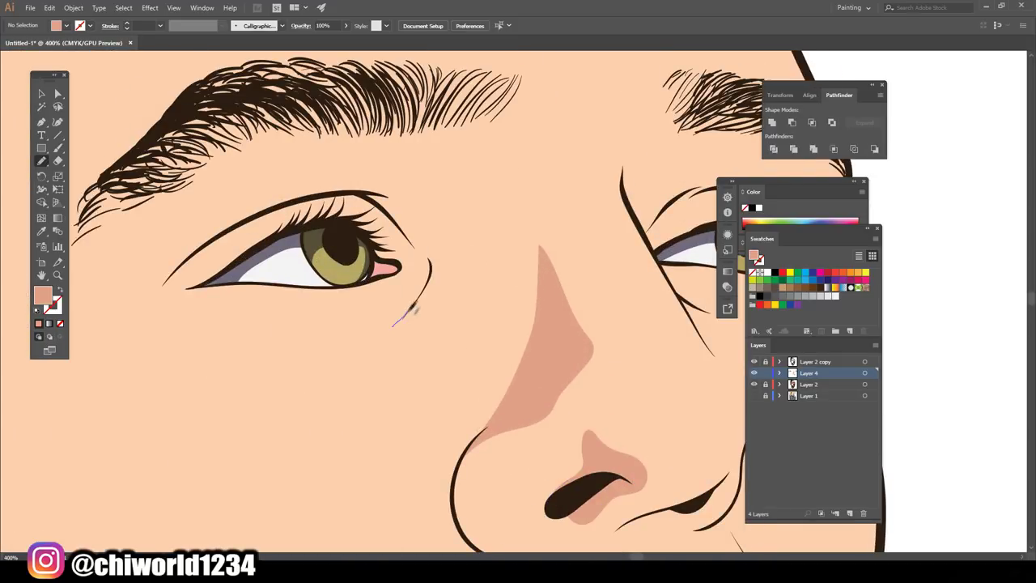
mouse_move(429, 253)
left_mouse_down()
mouse_move(372, 101)
mouse_move(495, 166)
mouse_move(533, 256)
mouse_move(397, 328)
left_mouse_up()
key("h")
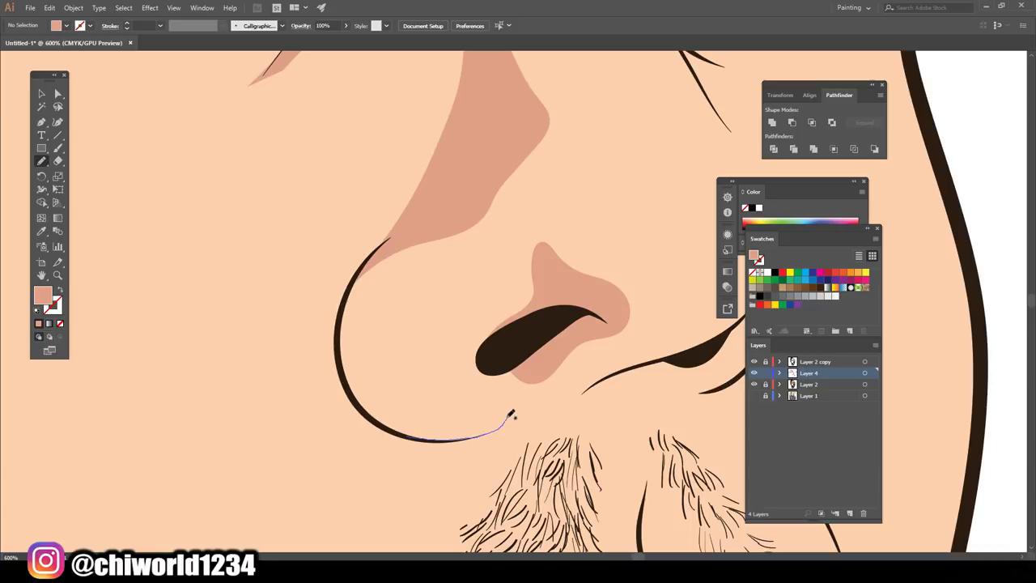
- Shade the nose curve up to the bridge, under the nostril, and the right eye socket
mouse_move(511, 415)
left_mouse_down()
mouse_move(393, 398)
mouse_move(433, 204)
left_mouse_up()
left_click_drag(342, 358, 348, 380)
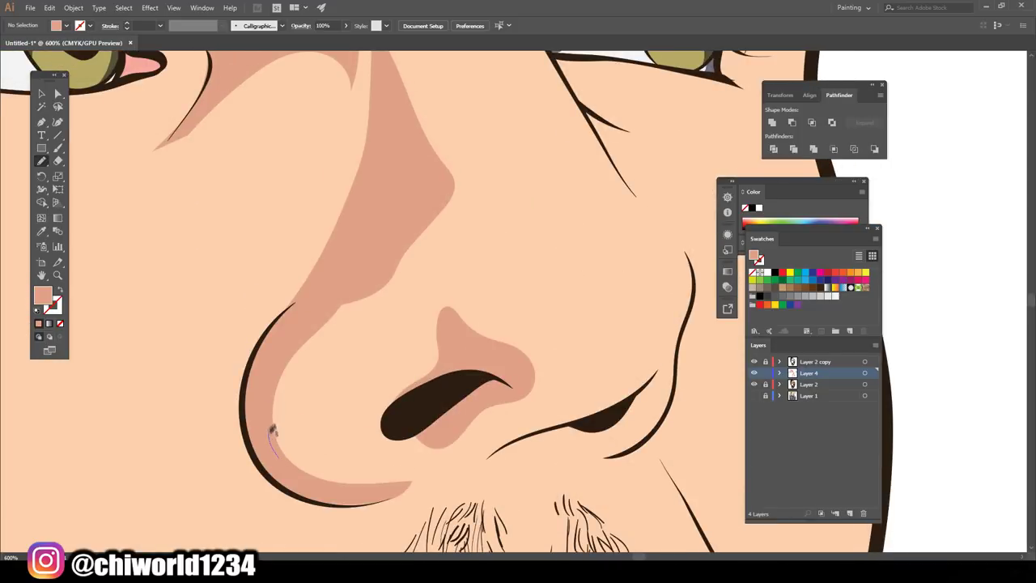
mouse_move(310, 337)
left_mouse_down()
mouse_move(475, 348)
mouse_move(440, 231)
mouse_move(448, 105)
mouse_move(275, 437)
left_mouse_up()
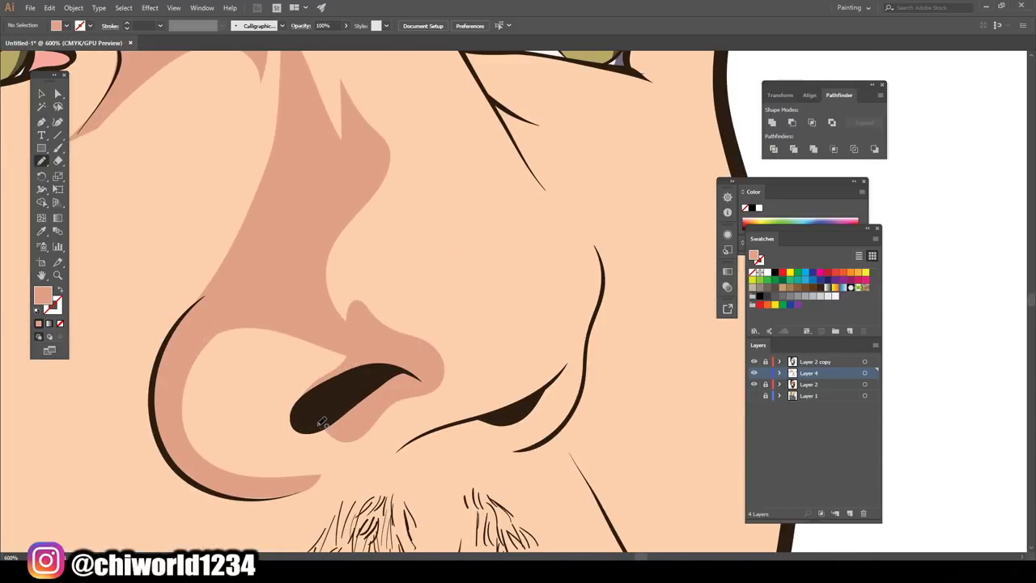
mouse_move(453, 419)
left_mouse_down()
mouse_move(381, 421)
mouse_move(316, 446)
left_mouse_up()
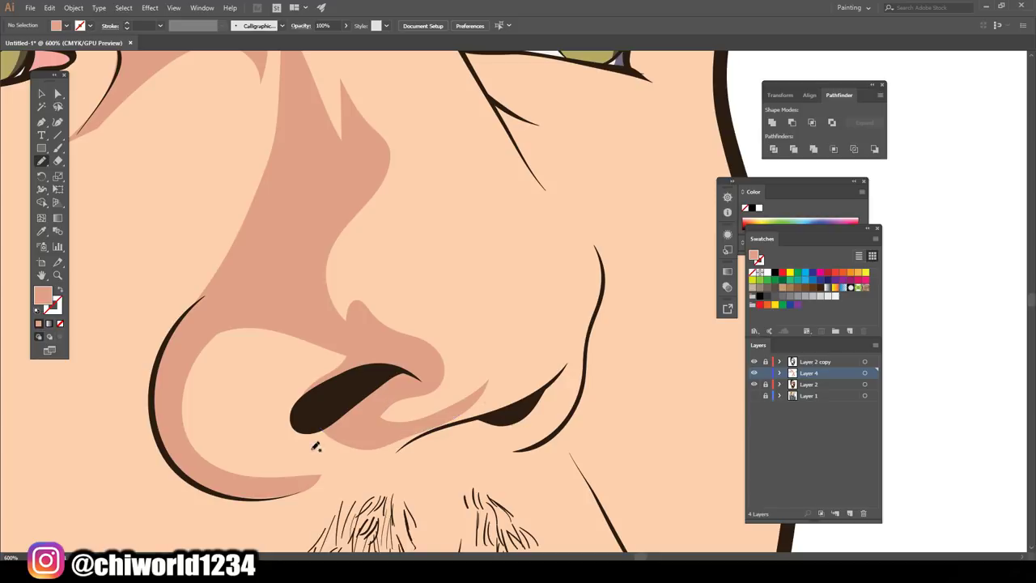
mouse_move(408, 246)
left_mouse_down()
mouse_move(320, 301)
mouse_move(356, 380)
left_mouse_up()
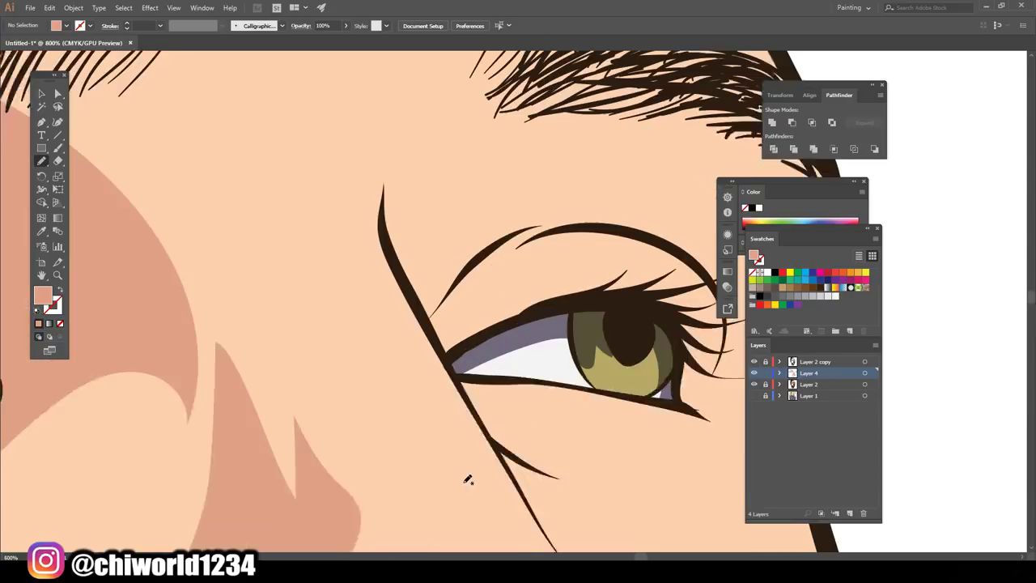
left_click_drag(629, 336, 669, 277)
mouse_move(502, 269)
left_mouse_down()
mouse_move(698, 107)
mouse_move(402, 209)
left_mouse_up()
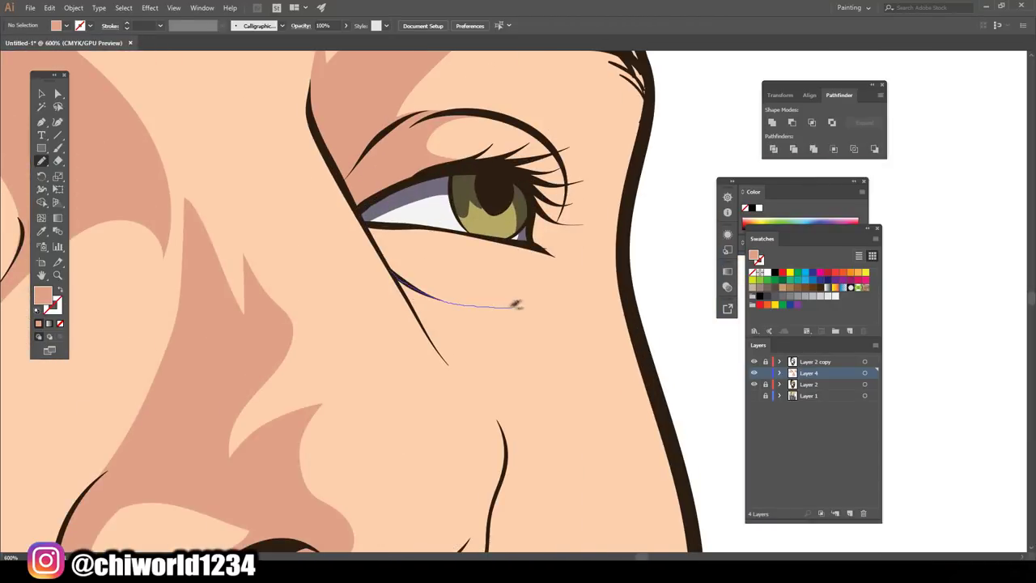
- Paint tan shadows under the right nostril and along the cheek beside the nose
left_click_drag(515, 304, 421, 265)
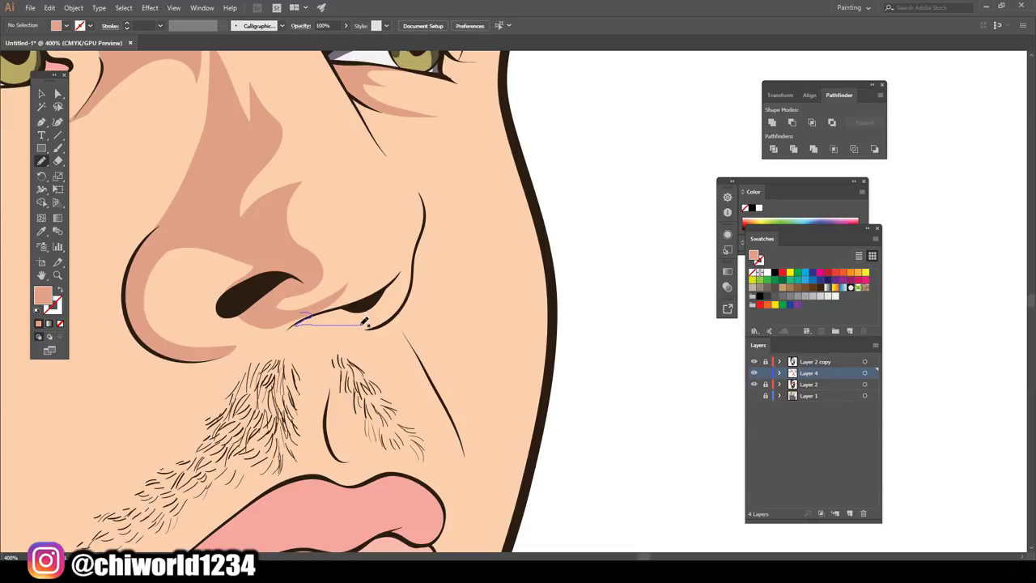
left_click_drag(356, 303, 327, 309)
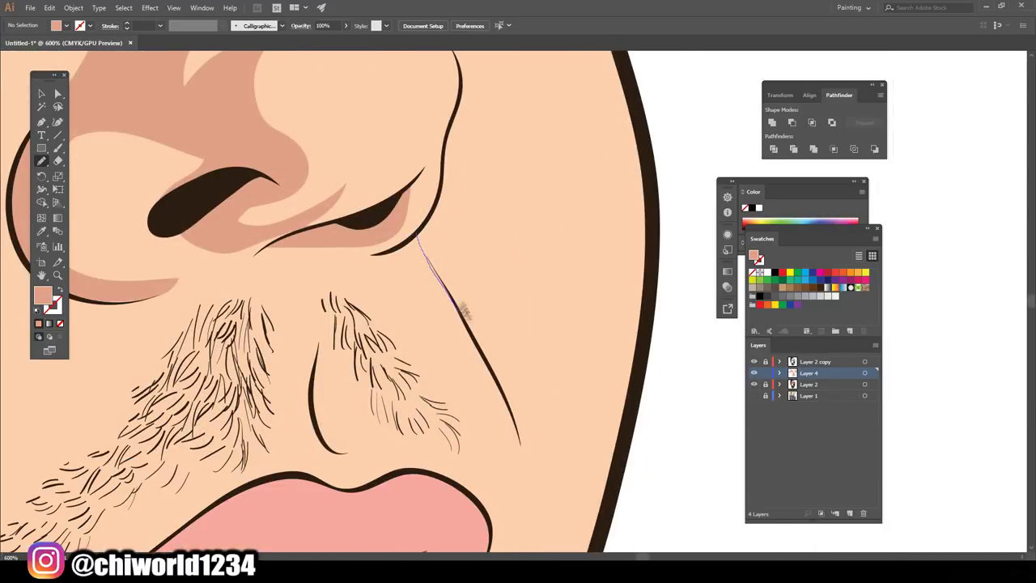
left_click_drag(464, 311, 528, 455)
mouse_move(548, 495)
left_mouse_down()
mouse_move(566, 349)
mouse_move(445, 168)
left_mouse_up()
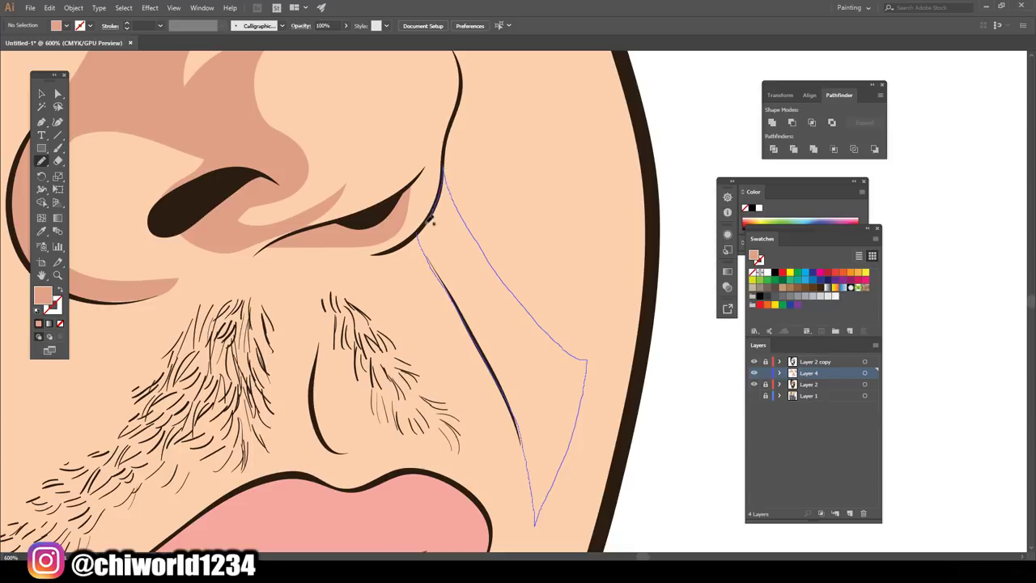
left_click_drag(434, 220, 422, 239)
scroll(434, 221, "down", 5, "alt")
scroll(567, 444, "up", 3, "alt")
scroll(566, 444, "up", 2, "alt")
scroll(555, 435, "up", 2, "alt")
- Shade beside the moustache, the nose tip, above the upper lip and the chin crease
mouse_move(481, 209)
left_mouse_down()
mouse_move(540, 379)
mouse_move(516, 256)
left_mouse_up()
left_click(639, 233, "ctrl")
left_click_drag(521, 312, 521, 312)
scroll(539, 451, "down", 2, "alt")
scroll(539, 451, "down", 3, "alt")
scroll(535, 457, "up", 4, "alt")
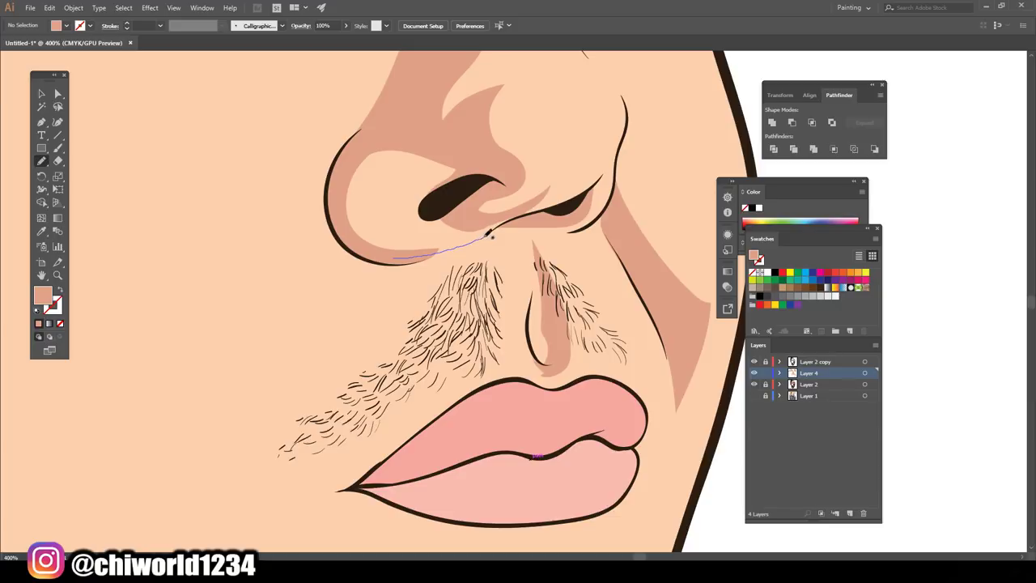
left_click_drag(334, 446, 401, 259)
scroll(496, 472, "down", 6)
scroll(495, 473, "up", 1)
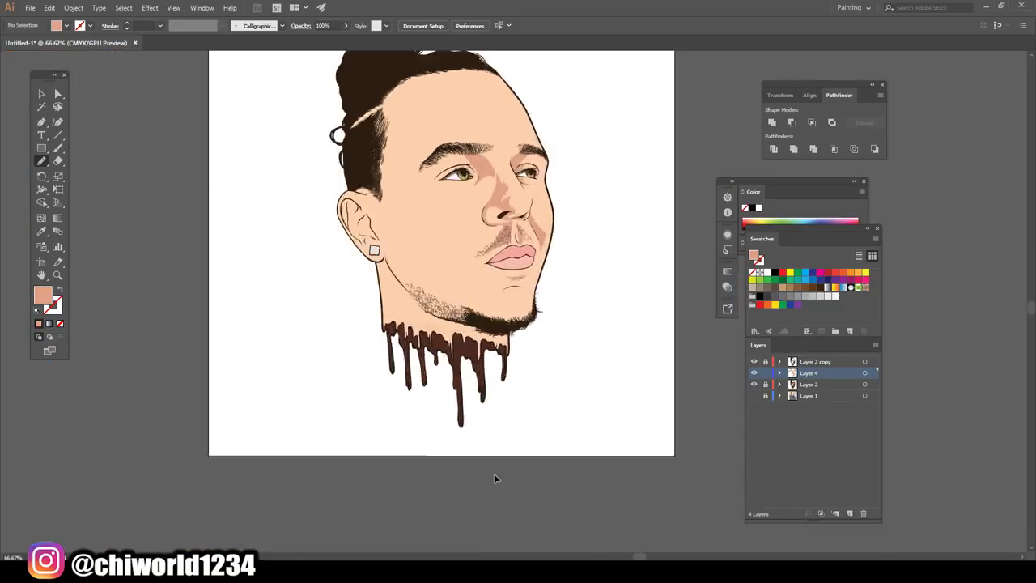
scroll(494, 474, "up", 4)
left_click_drag(522, 269, 566, 274)
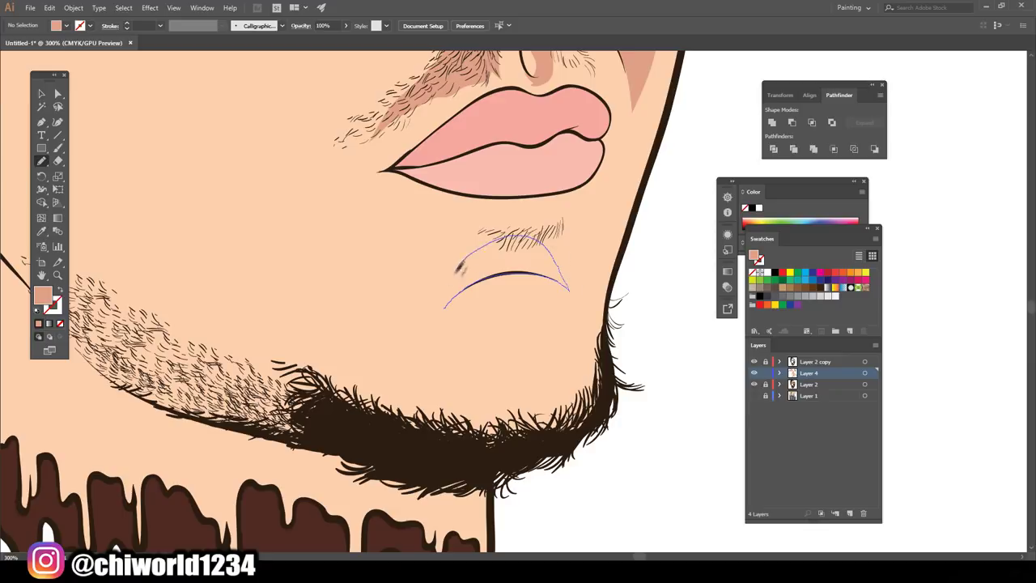
scroll(409, 417, "down", 4)
scroll(409, 417, "up", 3)
scroll(405, 416, "up", 4)
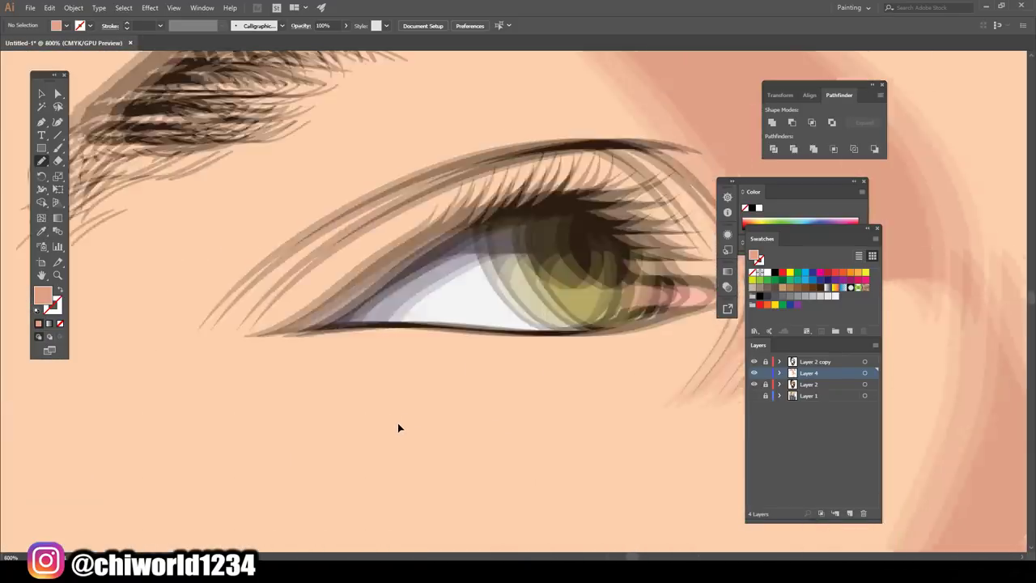
- Shade the left upper eyelid and the area beneath the eye
left_click_drag(481, 217, 441, 227)
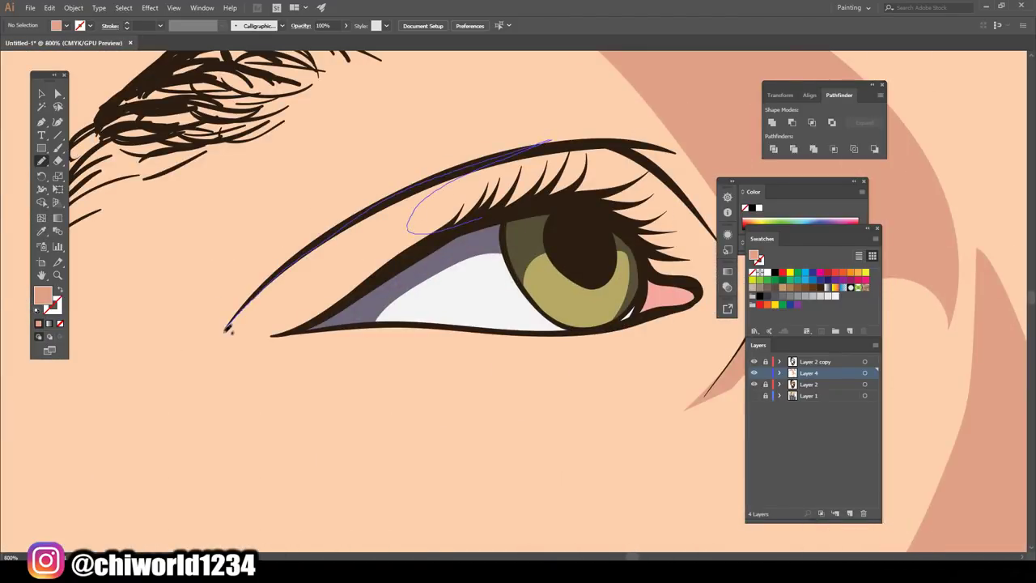
mouse_move(252, 382)
left_mouse_down()
mouse_move(405, 325)
mouse_move(437, 231)
left_mouse_up()
scroll(521, 330, "down", 4)
scroll(521, 330, "up", 3)
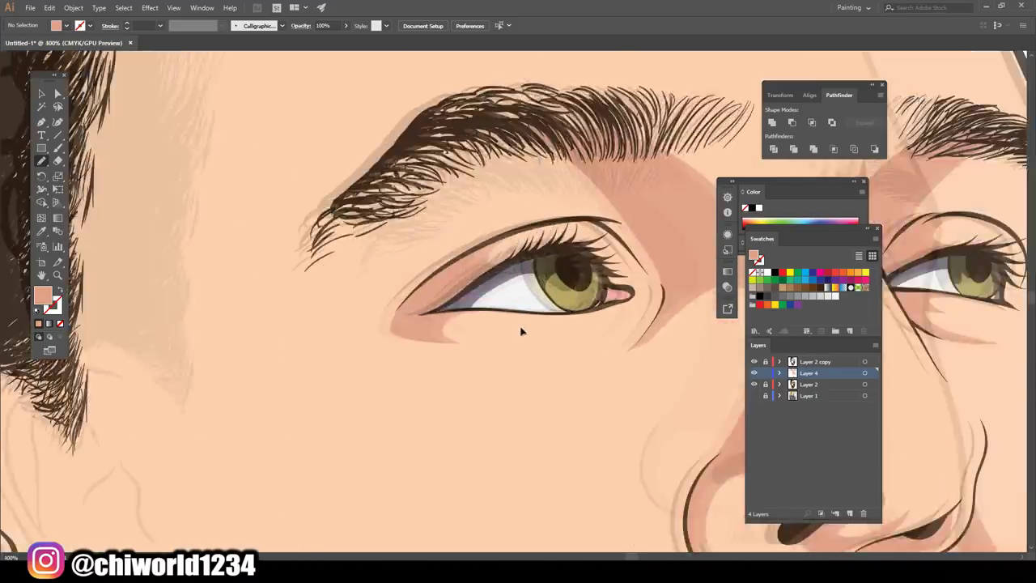
scroll(615, 298, "up", 2)
left_click_drag(559, 361, 648, 321)
left_click_drag(648, 272, 648, 275)
scroll(686, 361, "down", 3)
scroll(647, 368, "up", 3)
- Draw a shadow shape at the outer eye corner and a shadow stroke beside the lip corner
left_click_drag(645, 361, 606, 381)
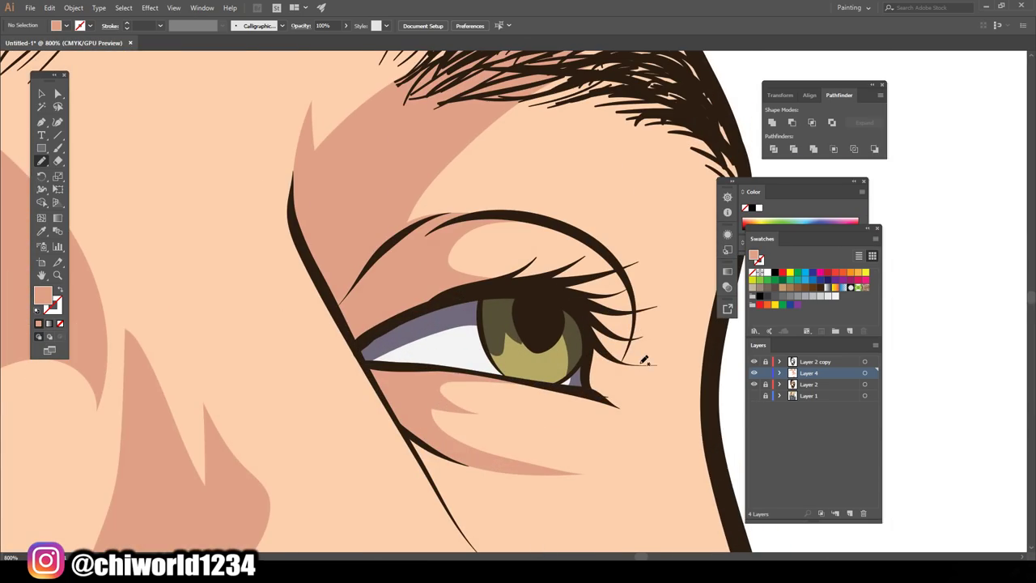
left_click_drag(660, 415, 600, 243)
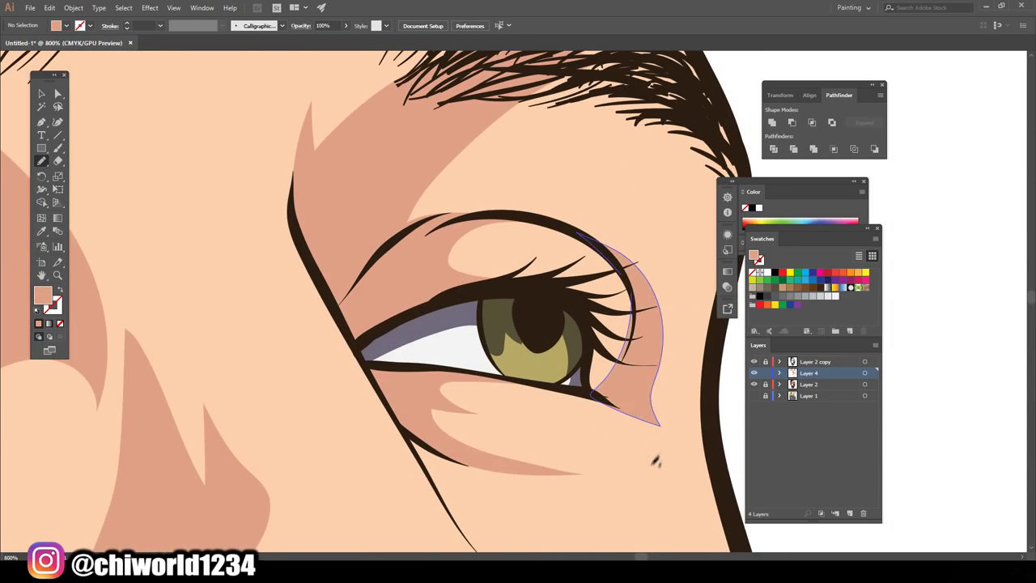
scroll(654, 463, "down", 5)
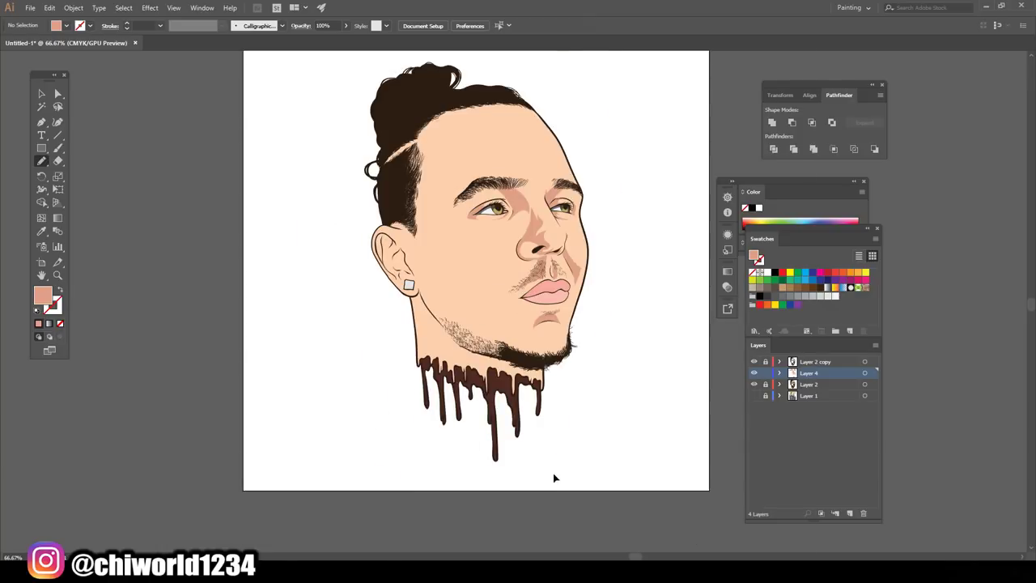
scroll(553, 473, "up", 5)
scroll(539, 413, "up", 2)
left_click_drag(521, 397, 536, 288)
left_click_drag(516, 334, 515, 337)
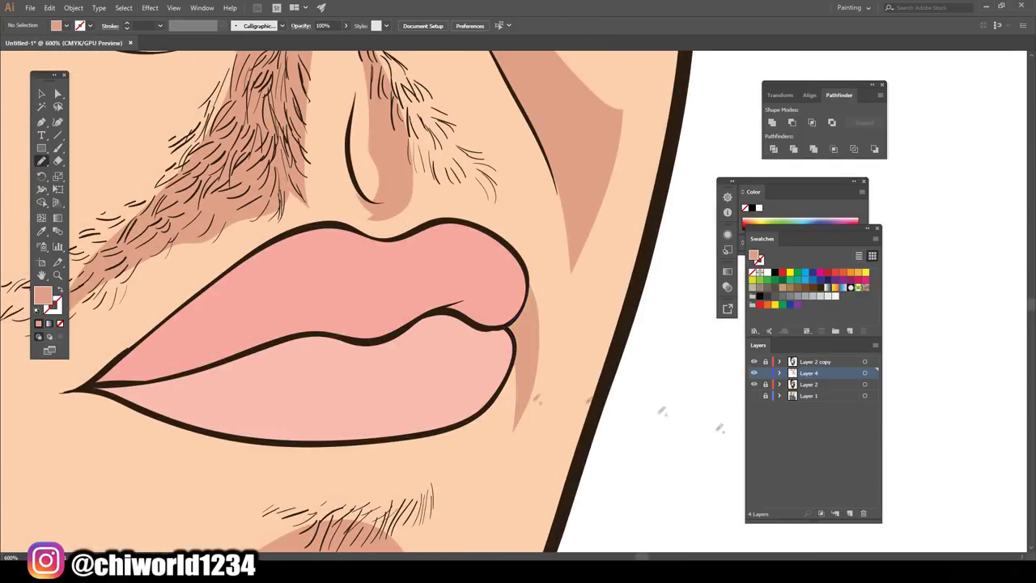
- Pencil-draw closed tan shadow shapes inside the inner ear folds, extending toward the tip
scroll(567, 389, "down", 3)
scroll(613, 451, "down", 2)
scroll(582, 442, "up", 3)
scroll(580, 440, "left", 2)
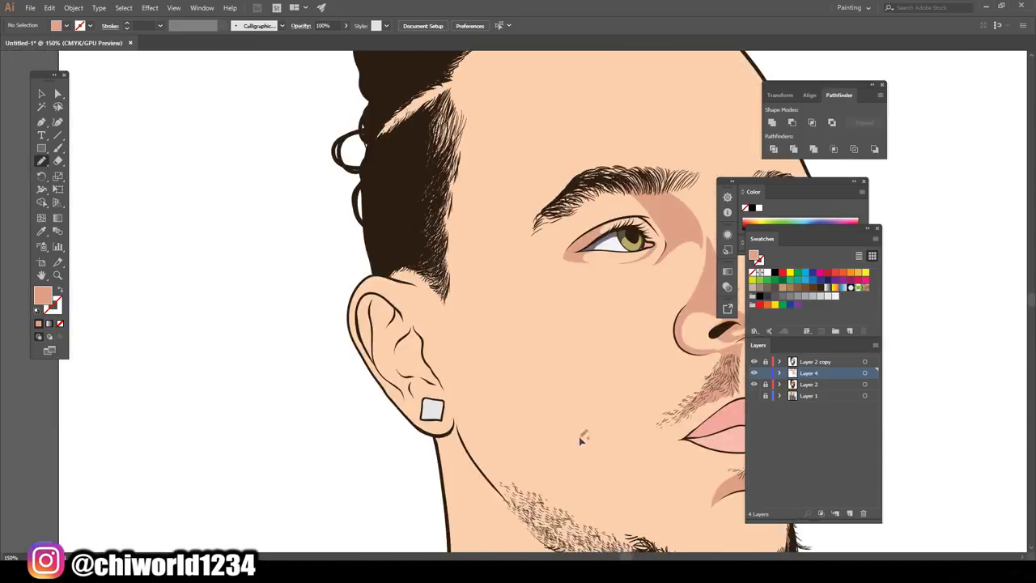
scroll(574, 437, "up", 2)
scroll(573, 431, "up", 2)
scroll(574, 426, "up", 1)
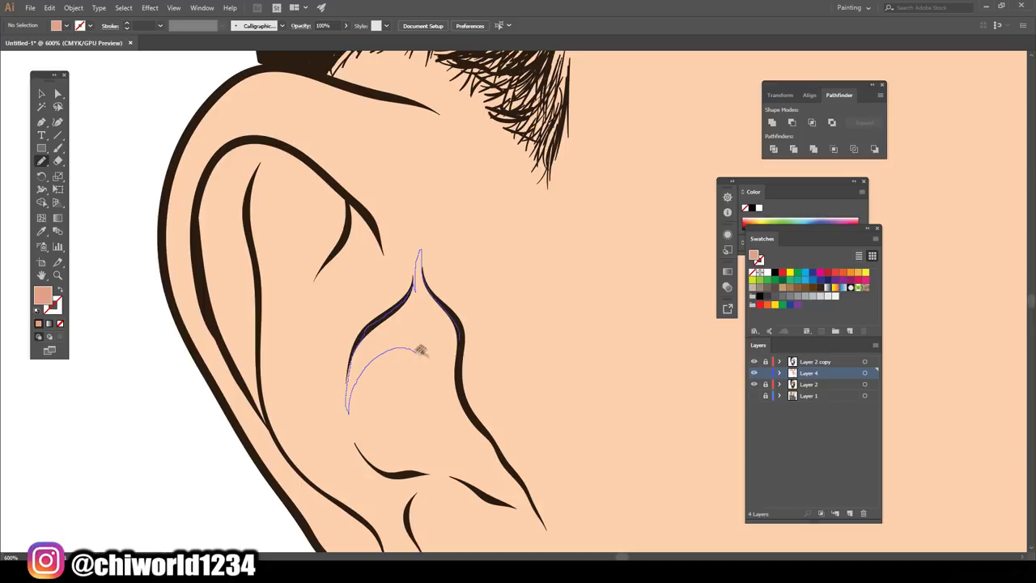
left_click_drag(463, 344, 398, 310)
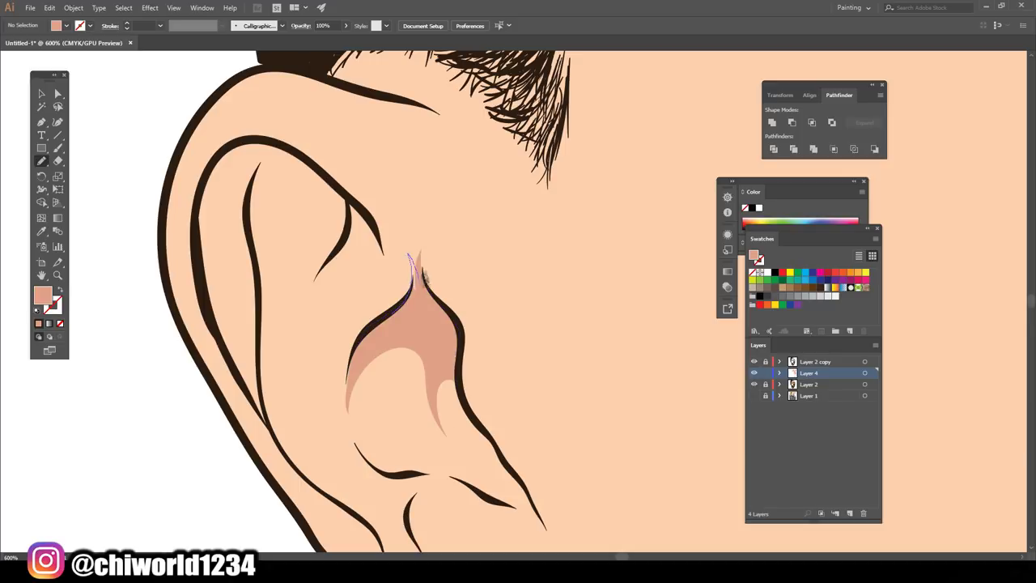
scroll(403, 335, "down", 1)
scroll(474, 359, "up", 2)
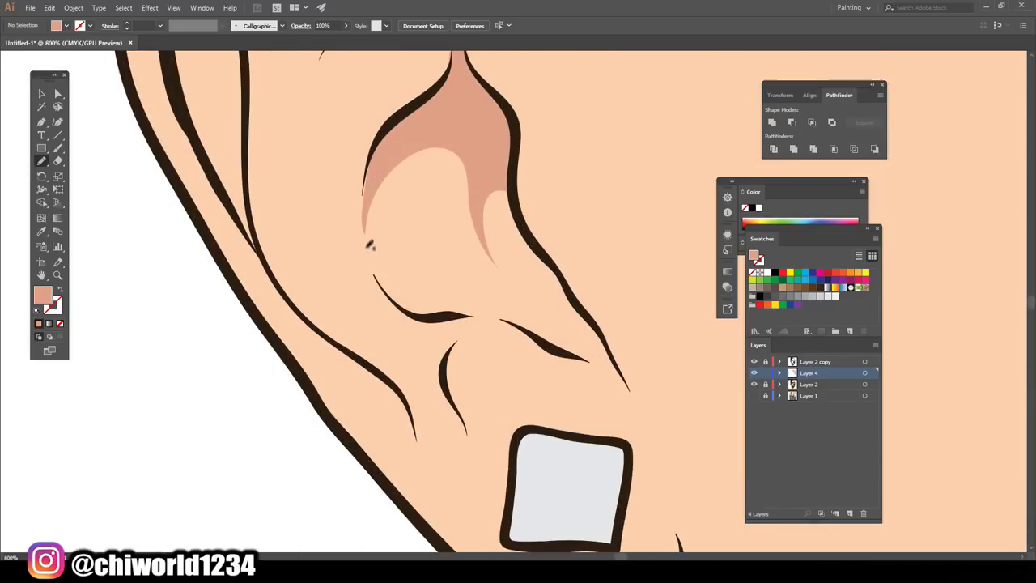
left_click_drag(573, 348, 597, 323)
left_click_drag(504, 288, 394, 296)
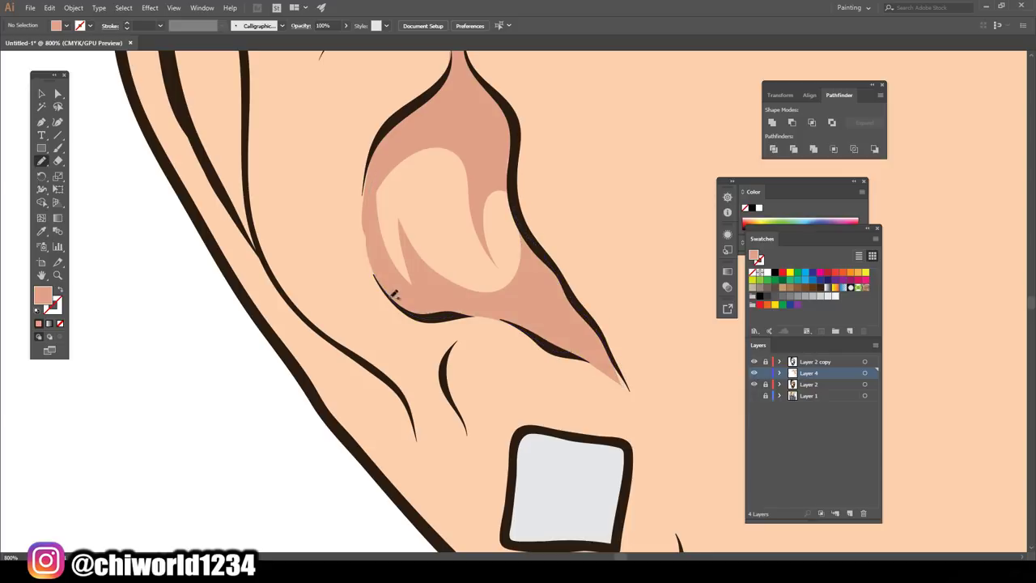
left_click_drag(405, 289, 393, 296)
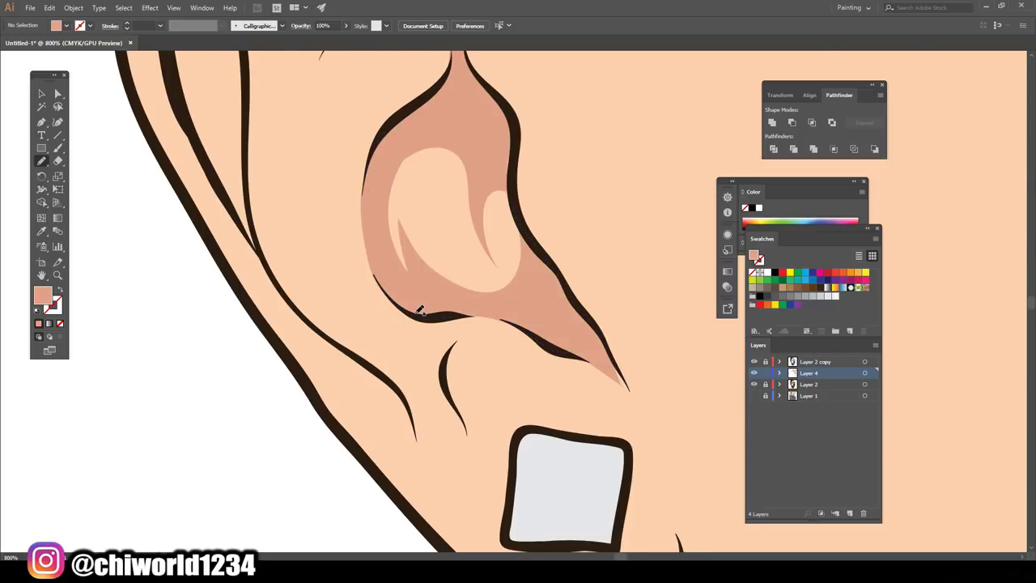
- Add shadows along the jaw below the earring and beside the neck line
key("ctrl+0")
scroll(526, 324, "up", 5)
scroll(571, 253, "up", 3)
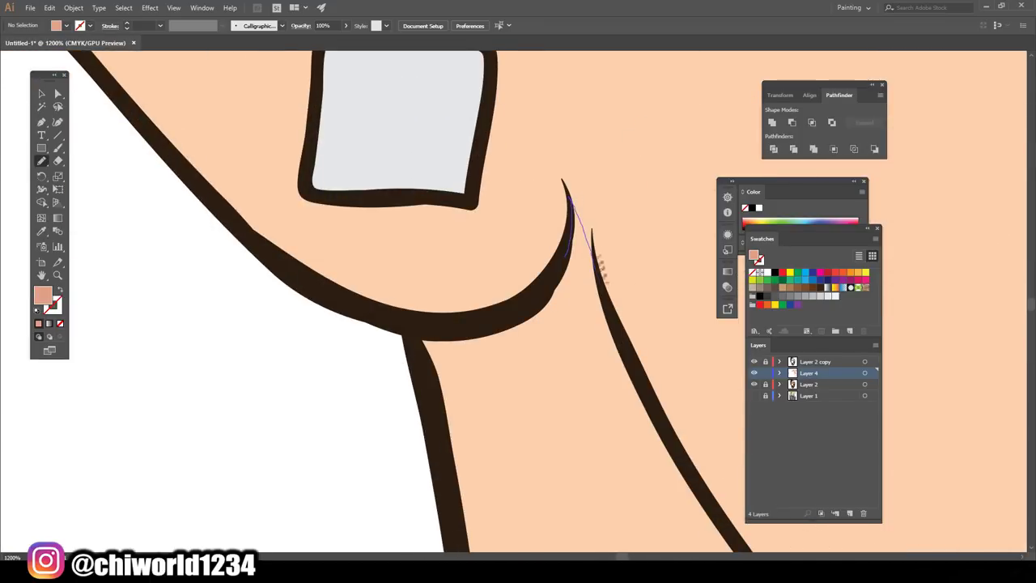
left_click_drag(599, 265, 429, 340)
left_click_drag(680, 462, 684, 466)
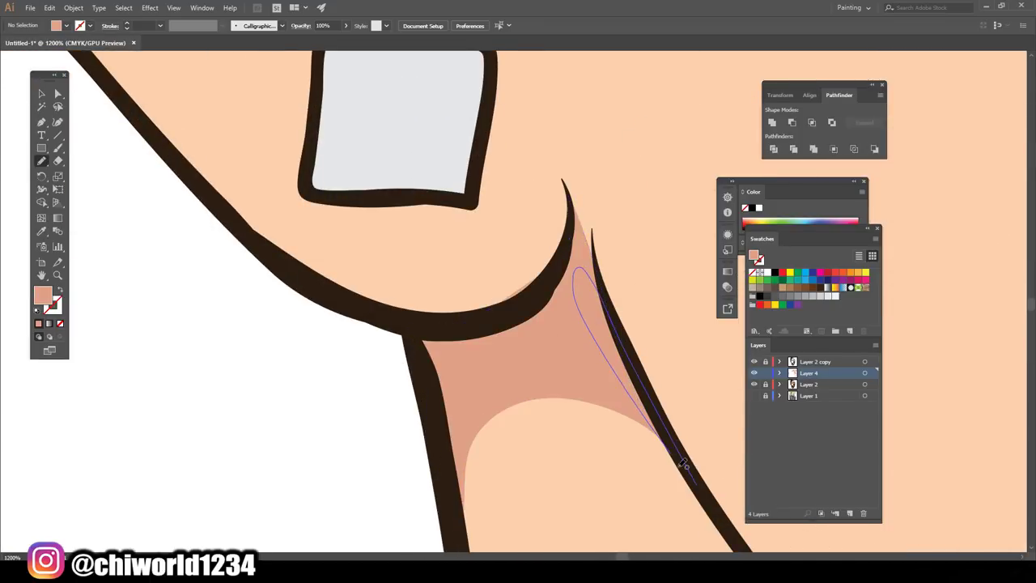
- Trace and close a shadow shape along the upper ear fold
scroll(777, 445, "down", 3)
scroll(625, 419, "down", 2)
scroll(567, 381, "up", 3)
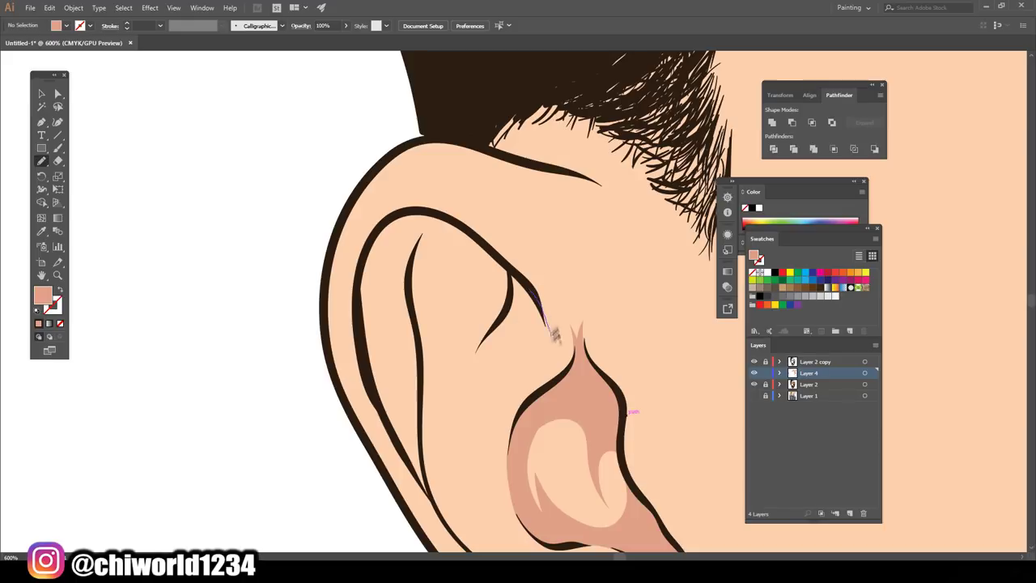
mouse_move(499, 328)
left_mouse_down()
mouse_move(421, 310)
mouse_move(364, 267)
left_mouse_up()
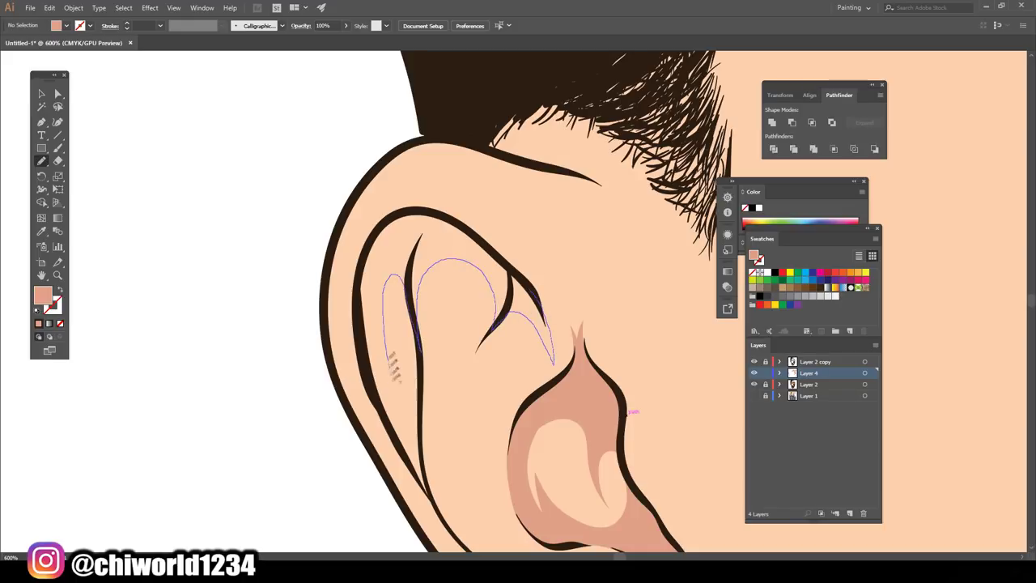
mouse_move(455, 214)
left_mouse_down()
mouse_move(437, 206)
mouse_move(493, 404)
mouse_move(465, 279)
mouse_move(478, 242)
left_mouse_up()
- Shade the lower inner ear and the outer rim of the ear
scroll(590, 347, "down", 2)
scroll(581, 334, "up", 2)
scroll(506, 323, "down", 1)
scroll(570, 476, "up", 1)
scroll(570, 476, "up", 1)
left_click_drag(483, 297, 484, 277)
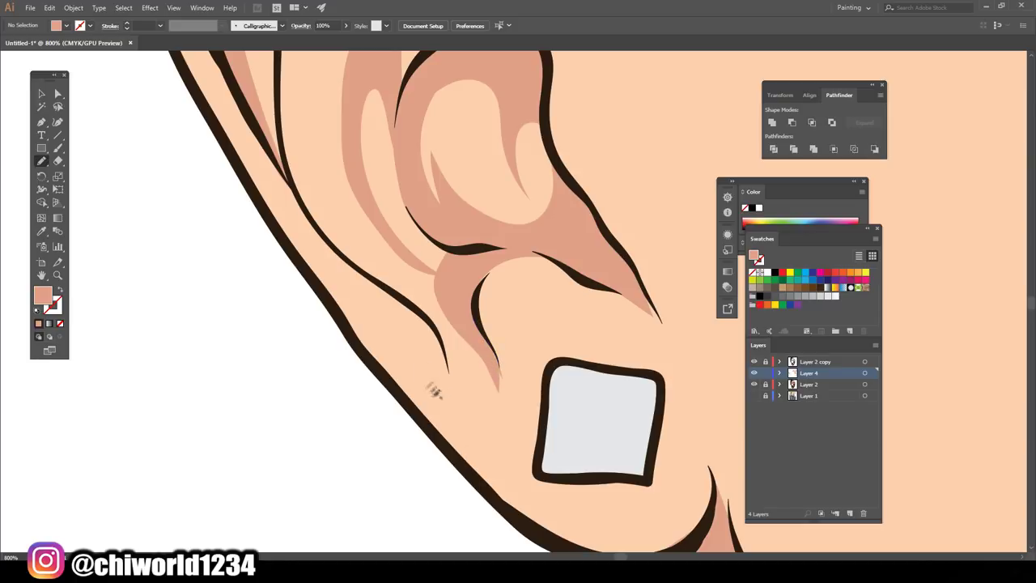
mouse_move(424, 314)
left_mouse_down()
mouse_move(279, 162)
mouse_move(429, 413)
mouse_move(471, 388)
left_mouse_up()
- Add a shadow shape around the earring
scroll(650, 492, "down", 3)
scroll(544, 432, "up", 3)
left_click_drag(513, 286, 395, 332)
scroll(599, 411, "down", 5)
scroll(624, 409, "up", 5)
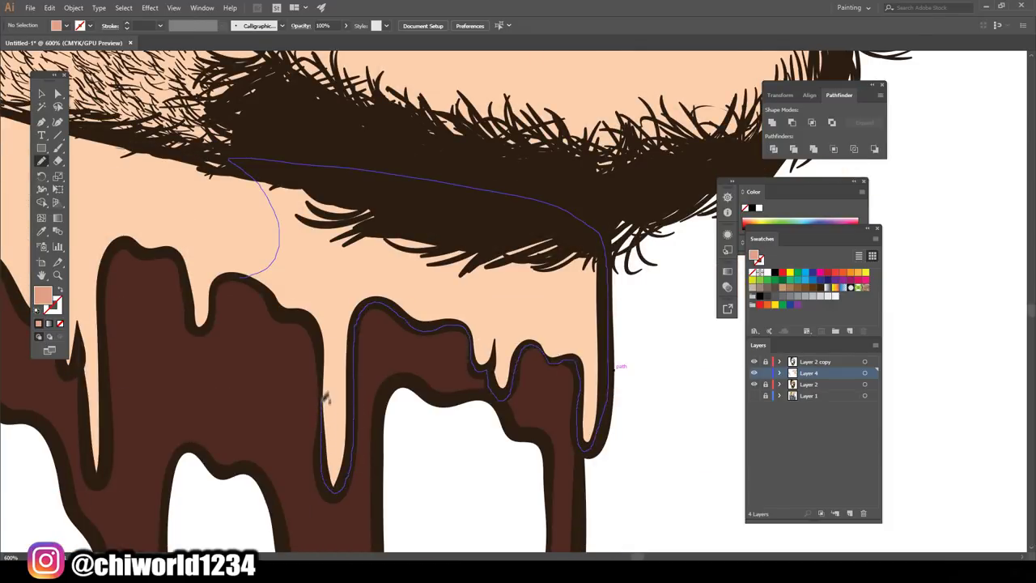
- Draw a closed shadow shape on the neck skin beneath the beard
left_click_drag(255, 275, 295, 317)
scroll(591, 483, "down", 3)
scroll(591, 483, "down", 2)
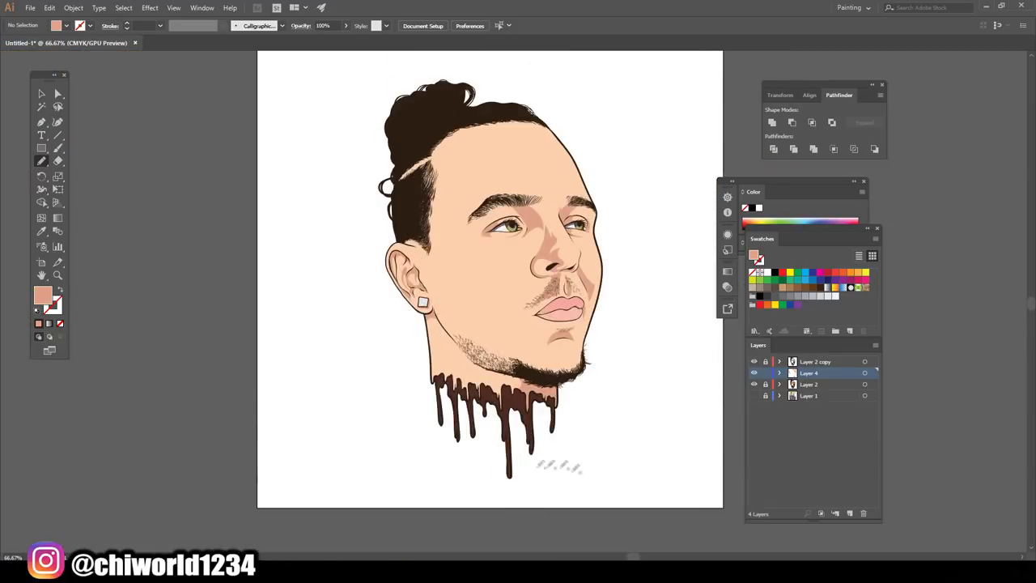
scroll(591, 483, "up", 1)
scroll(592, 483, "up", 1)
scroll(592, 484, "down", 4)
scroll(505, 407, "up", 3)
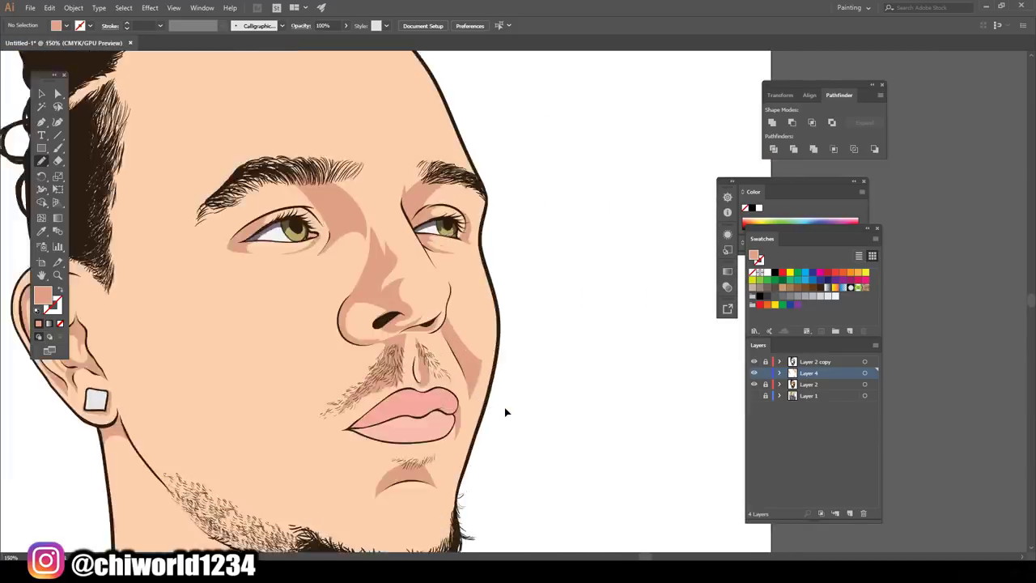
scroll(474, 389, "up", 1)
- Trace a shadow along the nose below the eye, then select the face's shadow shapes
left_click_drag(417, 295, 344, 184)
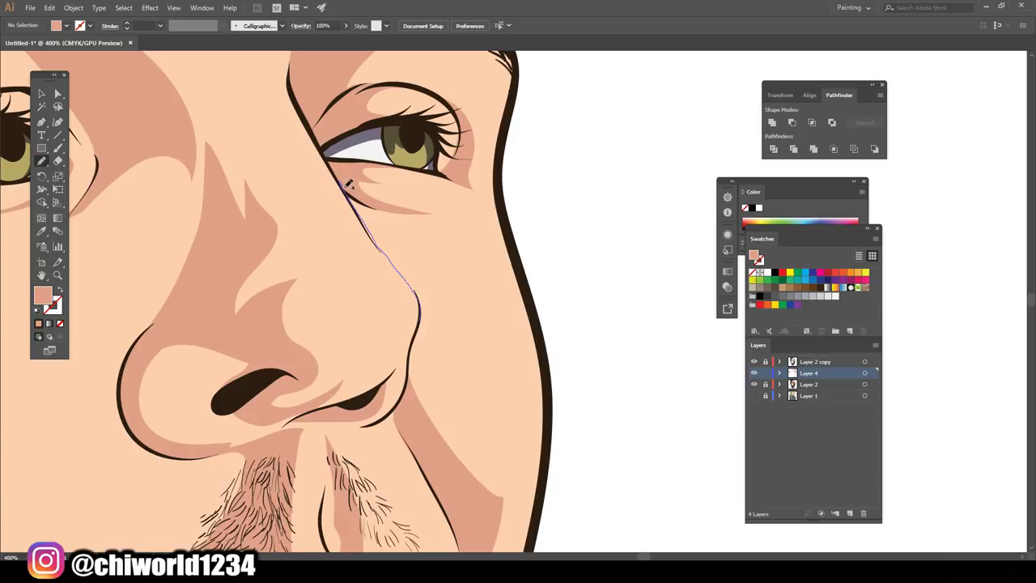
left_click_drag(435, 227, 423, 233)
scroll(502, 364, "down", 2)
scroll(489, 399, "up", 3)
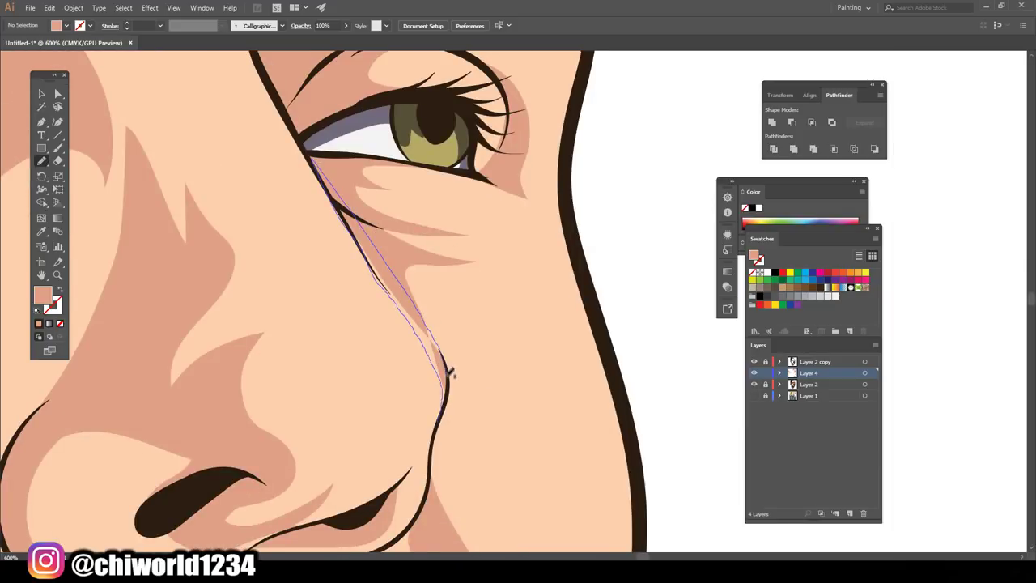
scroll(435, 475, "down", 6)
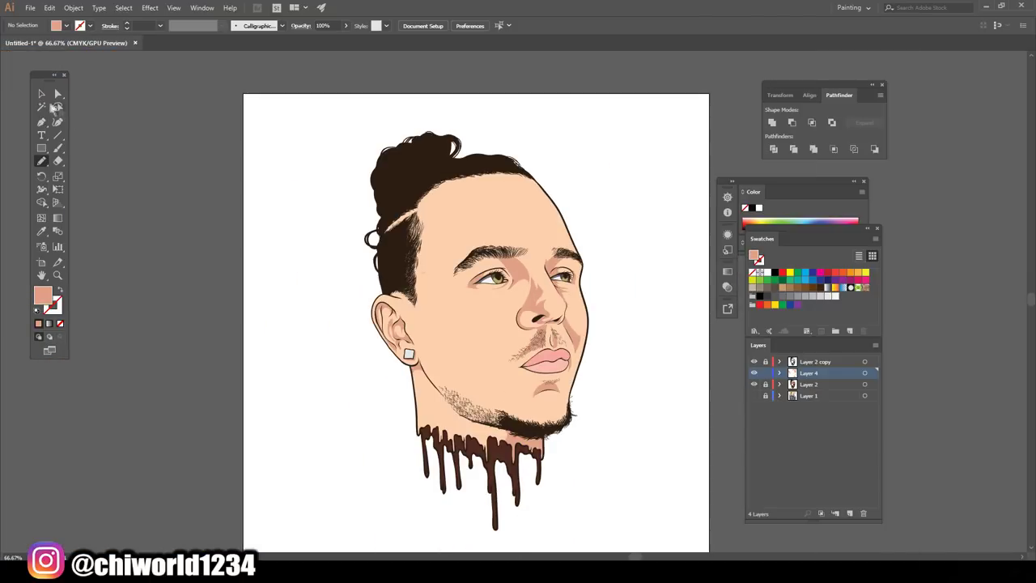
key("v")
left_click_drag(329, 193, 718, 495)
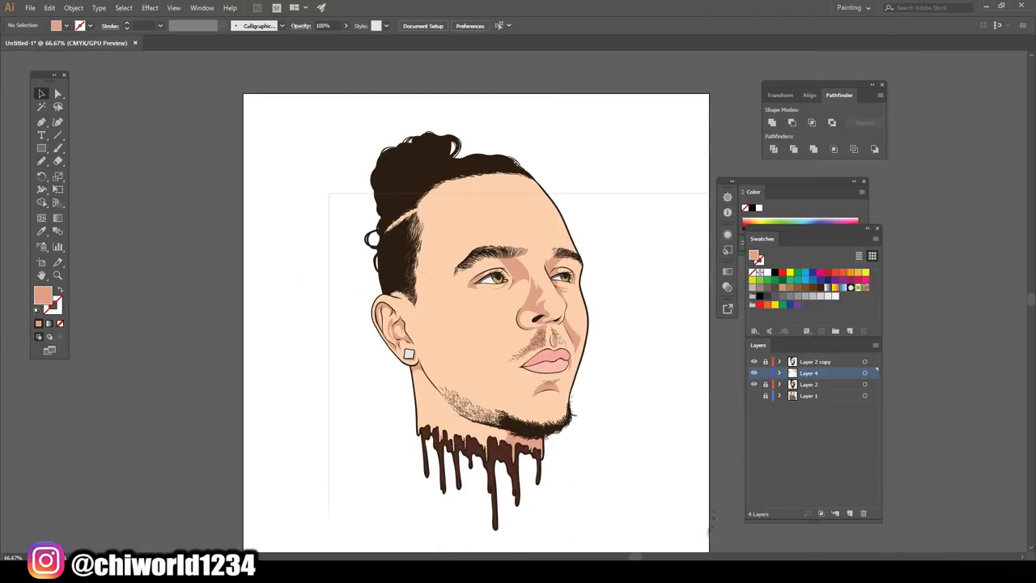
- Recolor the selected shadow shapes to a muted tan: H 18, S 36%, B 81%
left_click(49, 7)
mouse_move(75, 198)
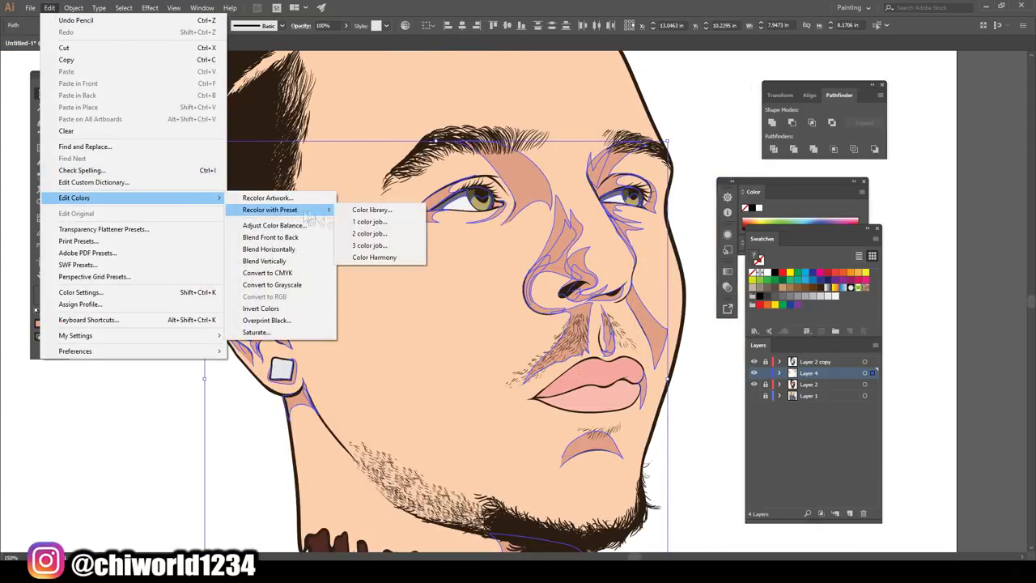
left_click(271, 197)
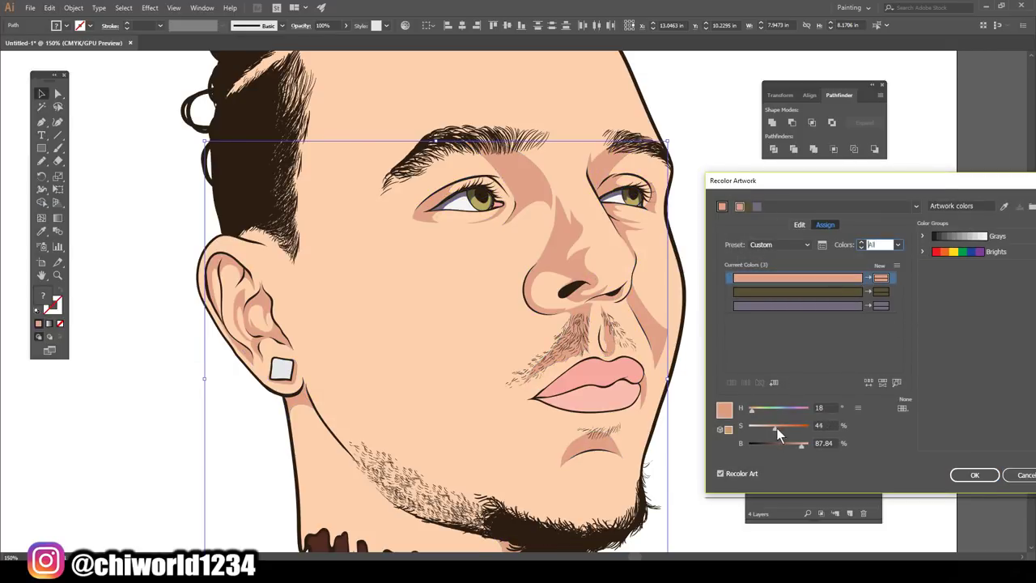
left_click_drag(801, 444, 776, 428)
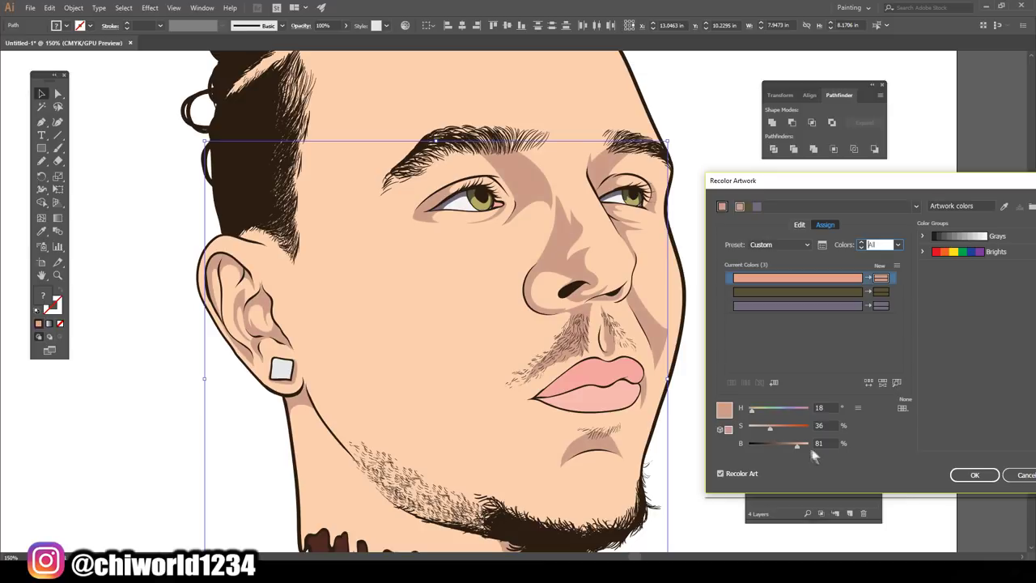
left_click(957, 476)
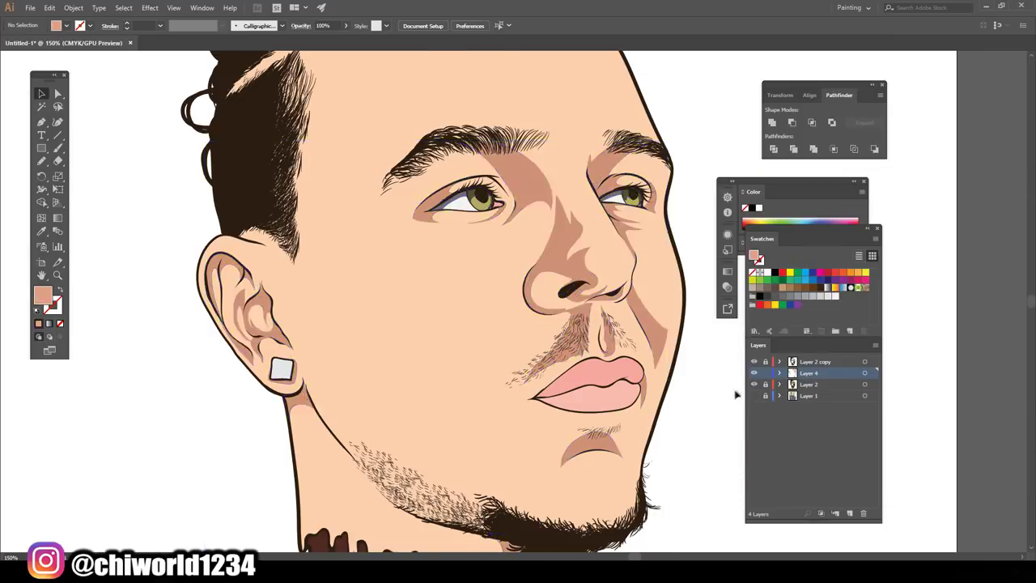
scroll(656, 376, "up", 2)
- Sample the lip pink and set the fill to a darker pink for lip shading
key("i")
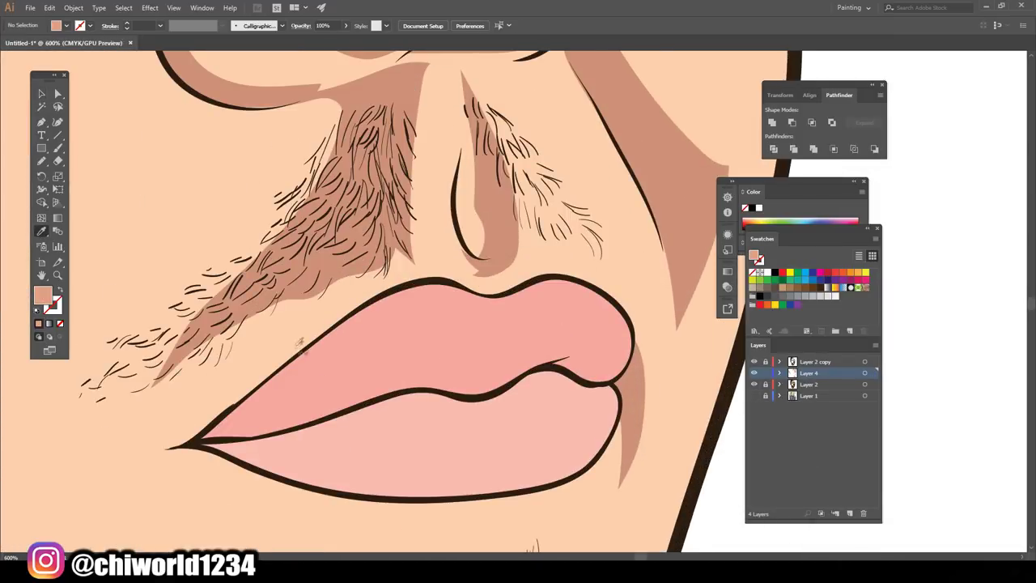
left_click(486, 316)
double_click(43, 295)
left_click_drag(712, 414, 715, 436)
left_click(918, 410)
- Pencil-draw an upper-lip shadow shape and a lighter shape on the lower lip
key("n")
mouse_move(278, 395)
left_mouse_down()
mouse_move(470, 332)
mouse_move(567, 349)
mouse_move(603, 379)
mouse_move(450, 392)
mouse_move(220, 438)
left_mouse_up()
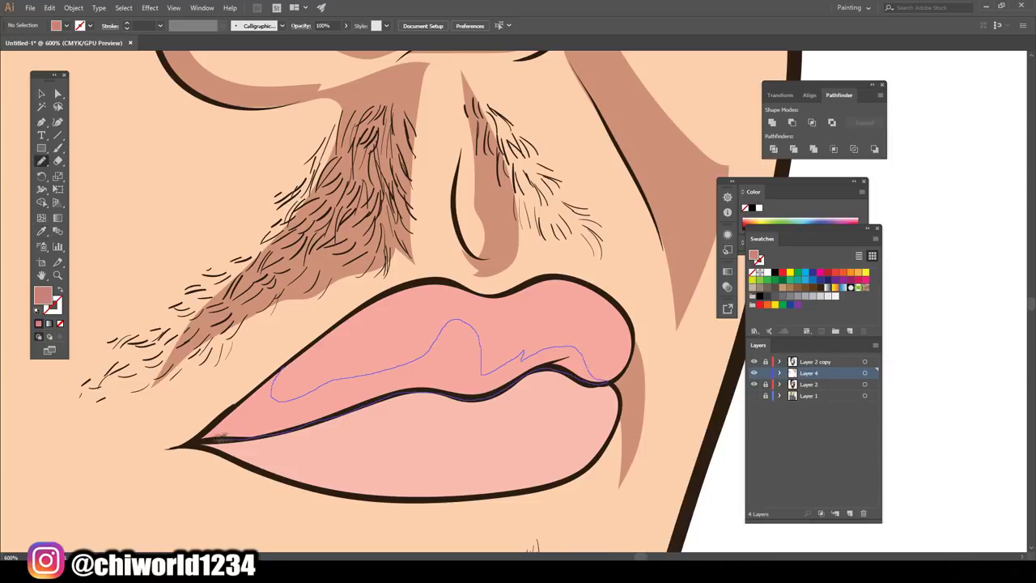
scroll(565, 373, "down", 5)
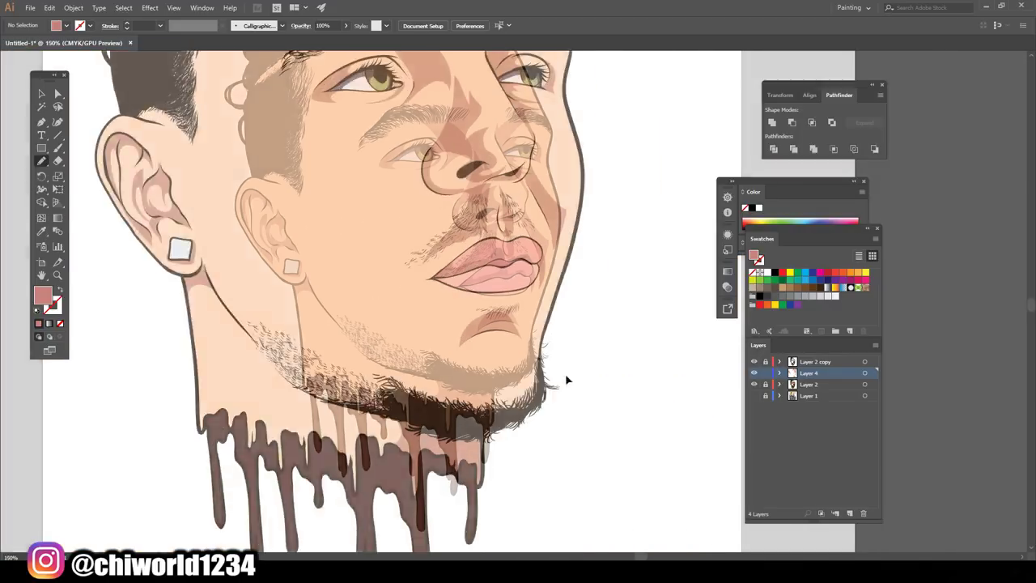
scroll(518, 376, "up", 6)
mouse_move(531, 417)
left_mouse_down()
mouse_move(467, 414)
mouse_move(389, 291)
mouse_move(130, 348)
mouse_move(292, 405)
mouse_move(496, 420)
left_mouse_up()
scroll(567, 377, "down", 2)
scroll(567, 377, "down", 2)
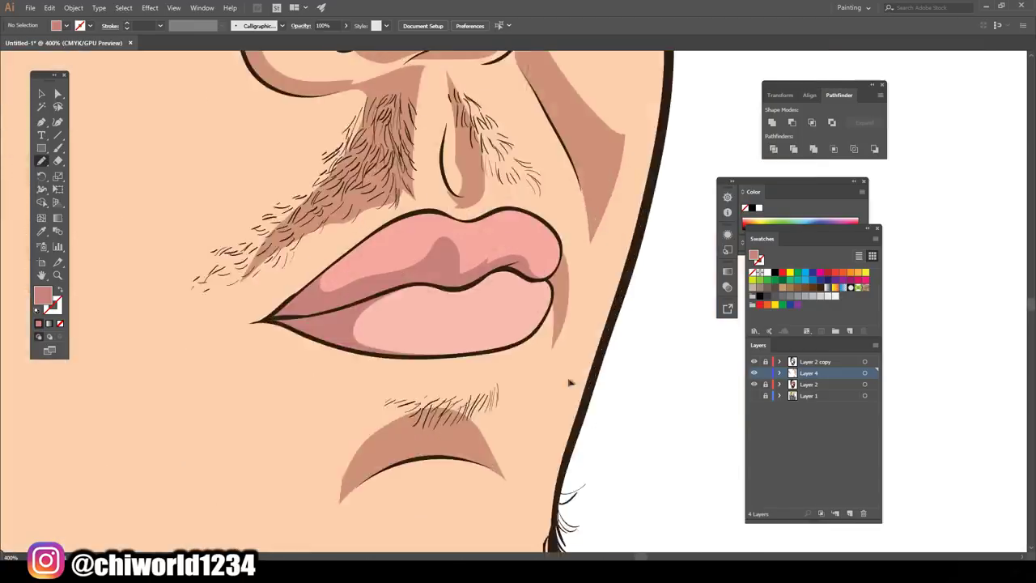
scroll(567, 375, "up", 5)
- Draw a shadow along the upper lip line around the lip corner
mouse_move(129, 261)
left_mouse_down()
mouse_move(396, 260)
mouse_move(622, 239)
mouse_move(332, 220)
left_mouse_up()
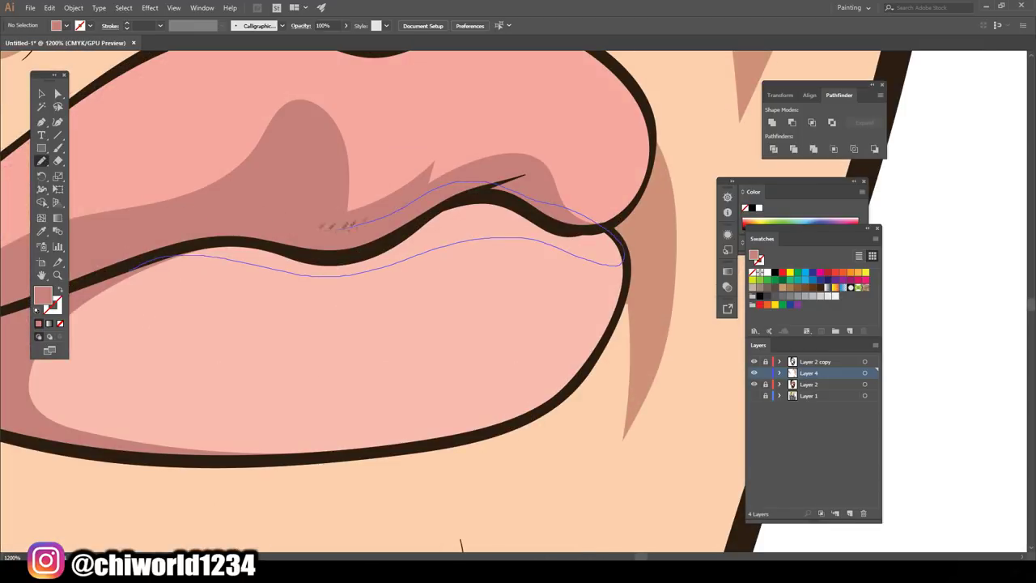
mouse_move(643, 160)
left_mouse_down()
mouse_move(549, 177)
mouse_move(615, 217)
mouse_move(646, 182)
left_mouse_up()
scroll(680, 340, "down", 3)
scroll(680, 340, "down", 3)
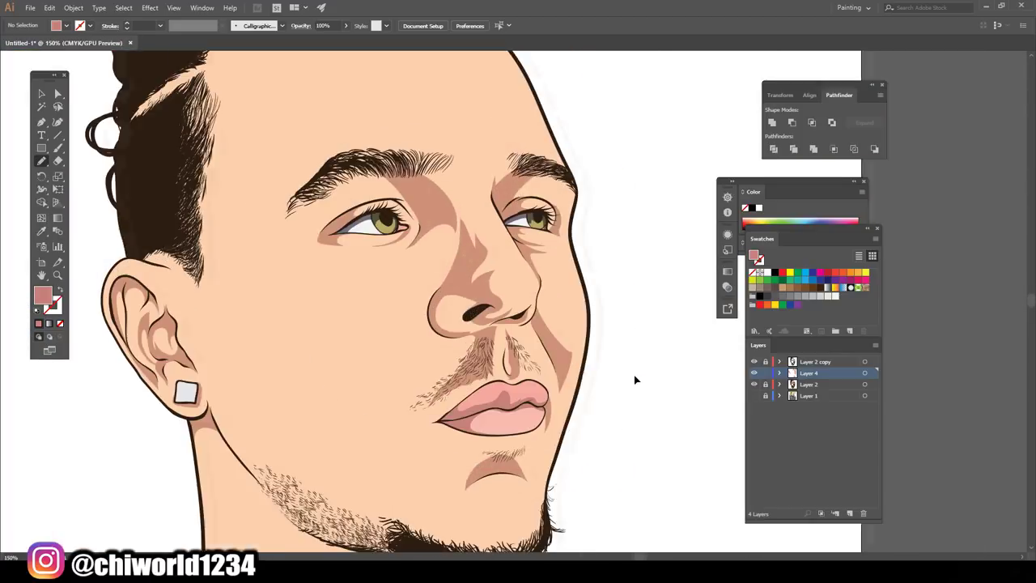
scroll(636, 378, "down", 1)
scroll(652, 351, "down", 2)
scroll(666, 335, "up", 2)
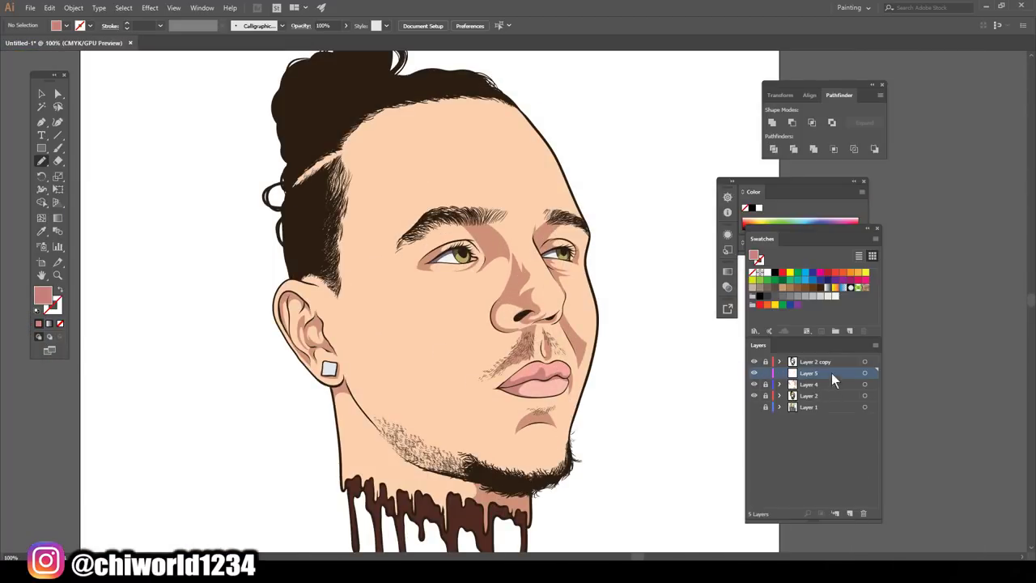
- Sample the face's skin colour and darken it in the Color Picker for shadows
key("i")
left_click(453, 162)
double_click(43, 296)
left_click_drag(703, 407, 712, 420)
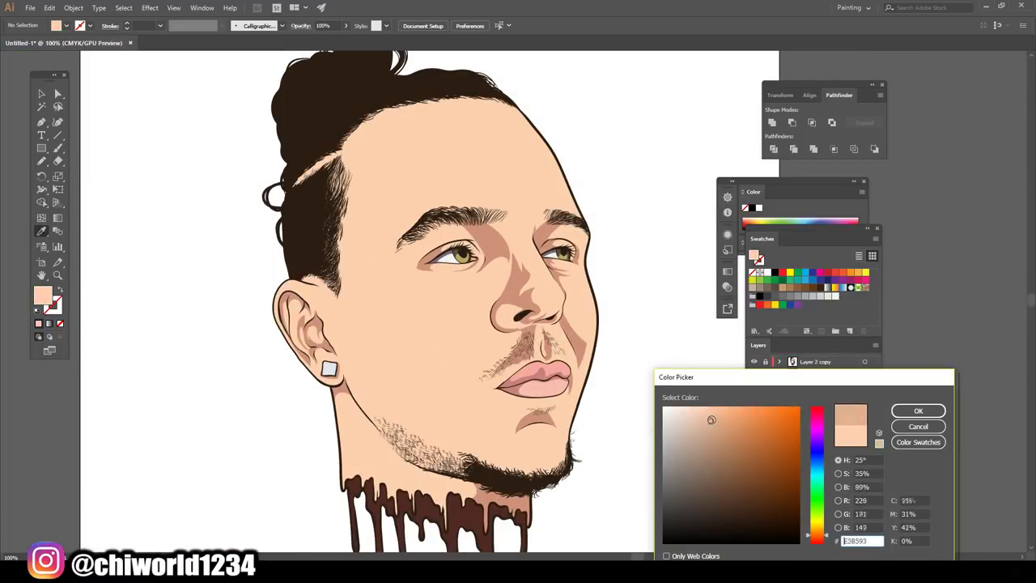
left_click_drag(816, 541, 816, 536)
left_click(918, 411)
key("n")
- Draw a cheek shadow running past the eye over the brow, closed along the jawline
scroll(413, 423, "up", 2)
left_click_drag(438, 384, 396, 277)
left_click_drag(364, 203, 411, 188)
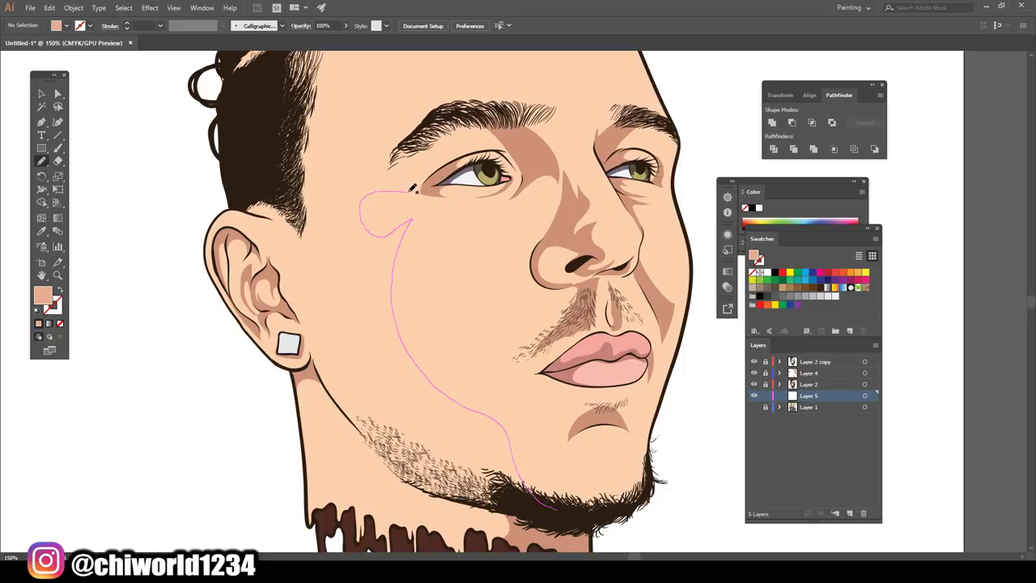
mouse_move(411, 110)
left_mouse_down()
mouse_move(327, 53)
mouse_move(268, 162)
left_mouse_up()
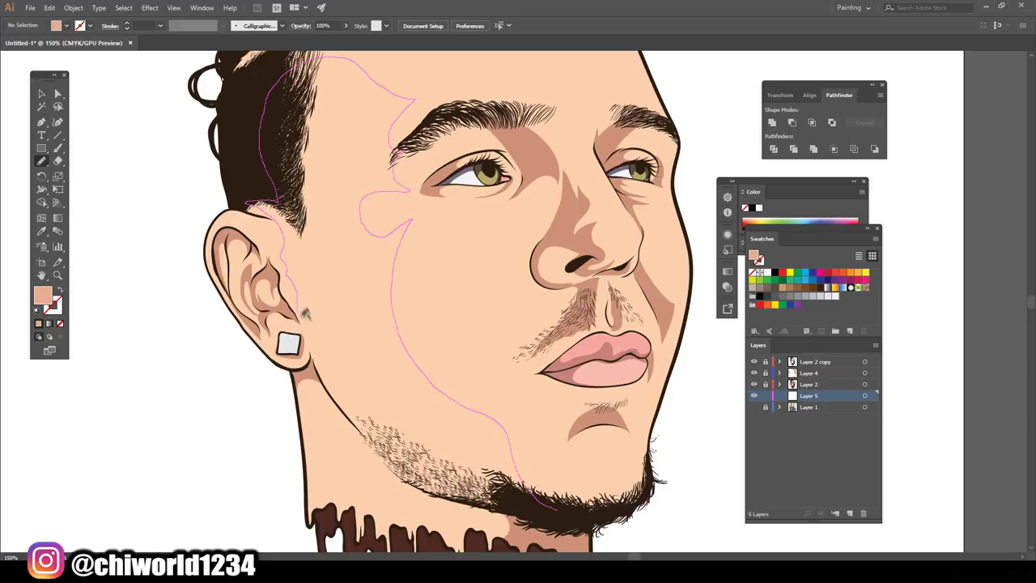
mouse_move(328, 383)
left_mouse_down()
mouse_move(429, 489)
mouse_move(558, 503)
left_mouse_up()
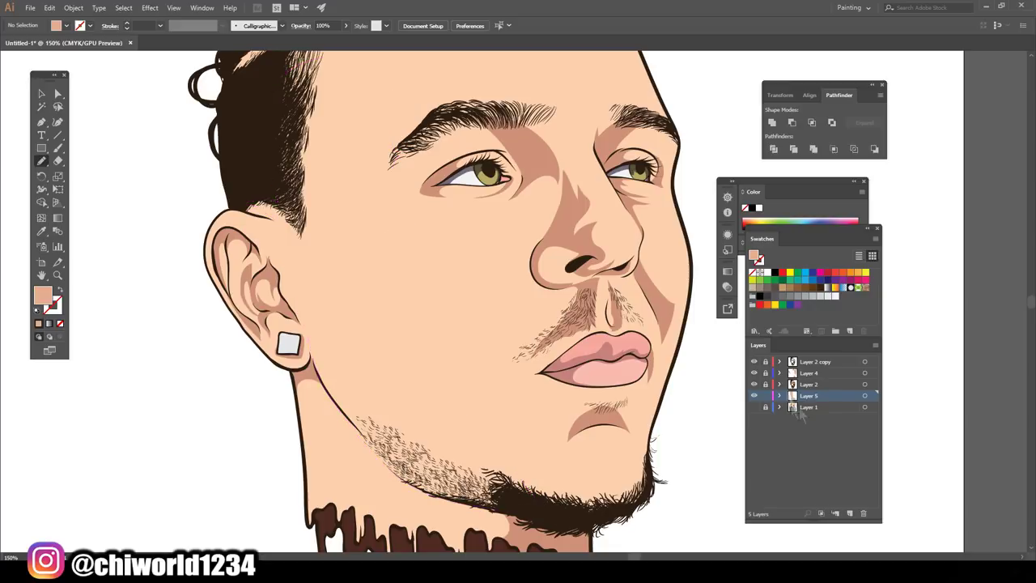
- Move Layer 5 above Layer 2 and trace a forehead shadow up to the hairline
left_click_drag(809, 395, 809, 380)
scroll(419, 463, "up", 3)
mouse_move(419, 463)
left_mouse_down()
mouse_move(413, 369)
mouse_move(458, 239)
mouse_move(454, 113)
mouse_move(179, 167)
mouse_move(94, 389)
mouse_move(388, 522)
left_mouse_up()
scroll(389, 522, "down", 4)
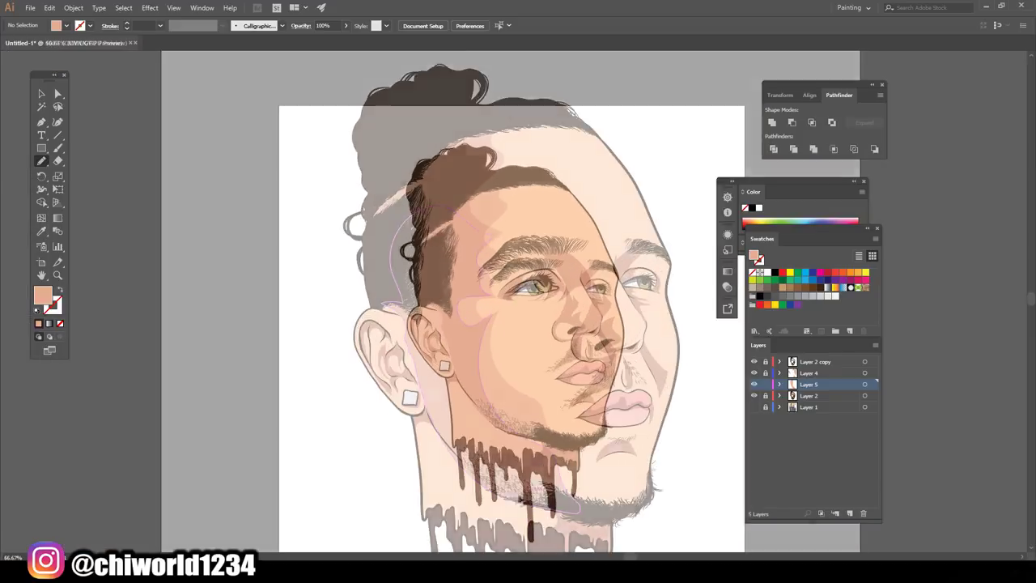
scroll(559, 502, "up", 5)
- Draw a shadow from below the eye over the eyebrow to the temple, closed beside the eye
left_click_drag(395, 377, 527, 318)
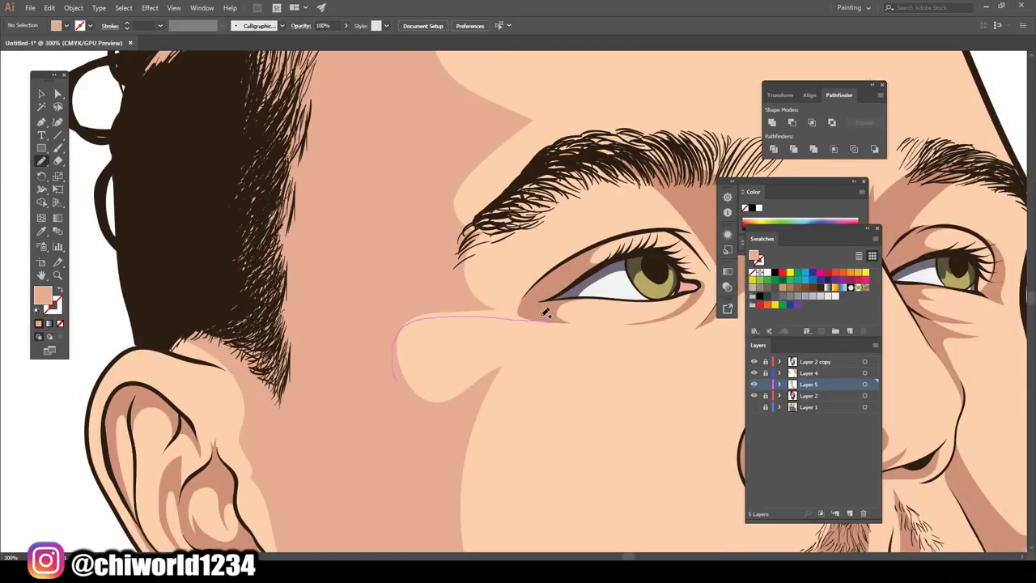
mouse_move(627, 233)
left_mouse_down()
mouse_move(522, 243)
mouse_move(640, 155)
mouse_move(486, 166)
mouse_move(344, 374)
mouse_move(395, 374)
left_mouse_up()
scroll(555, 475, "down", 3)
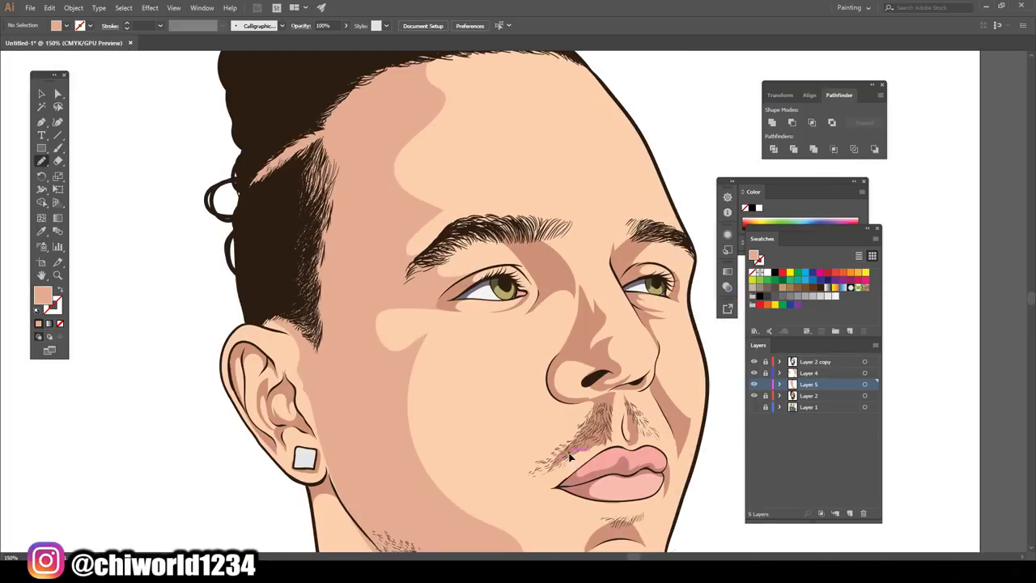
scroll(562, 456, "up", 3)
scroll(567, 450, "up", 1)
left_click_drag(464, 259, 630, 287)
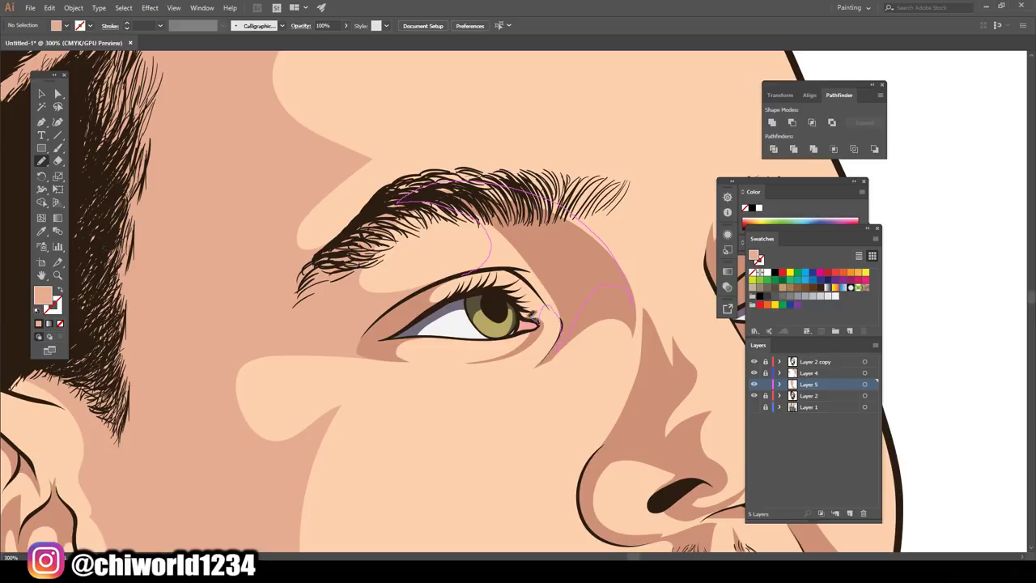
left_click_drag(524, 276, 496, 267)
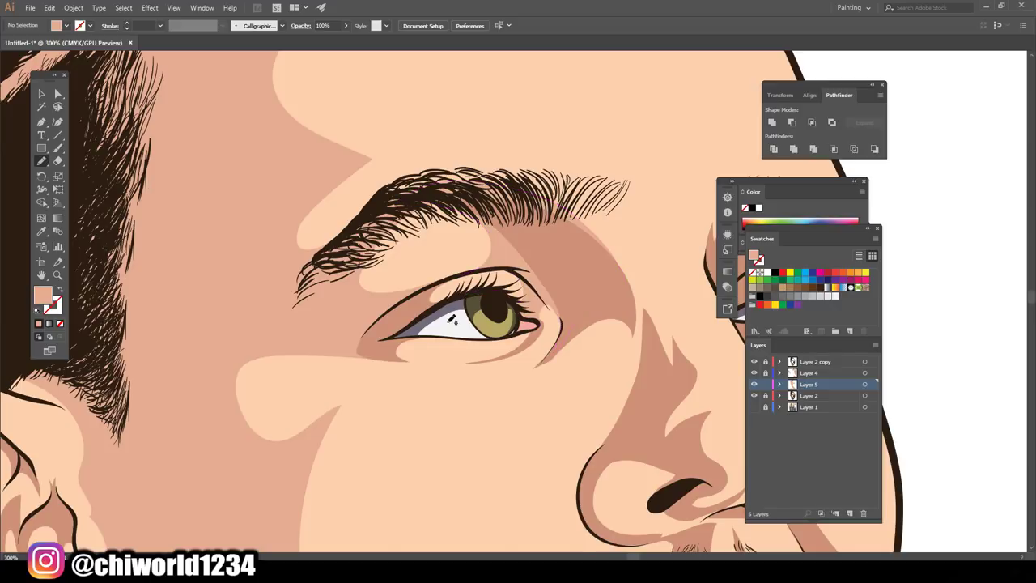
- Add a shadow under the nostril and a lighter highlight on the nose
scroll(652, 433, "down", 3)
scroll(639, 416, "down", 2)
scroll(638, 416, "up", 5)
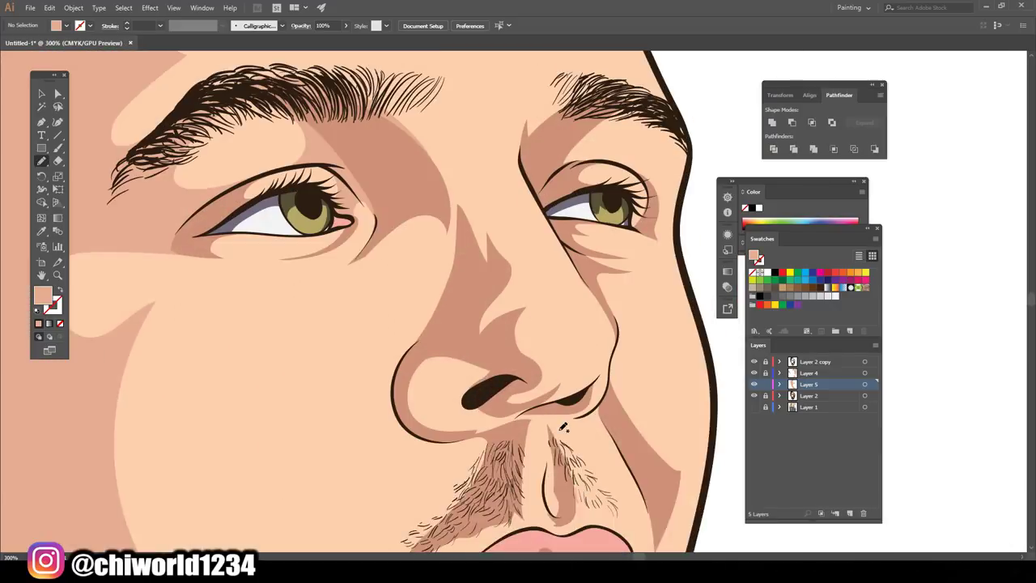
left_click_drag(502, 398, 497, 402)
left_click_drag(430, 432, 431, 433)
scroll(694, 424, "down", 2)
scroll(567, 437, "up", 1)
scroll(501, 449, "up", 1)
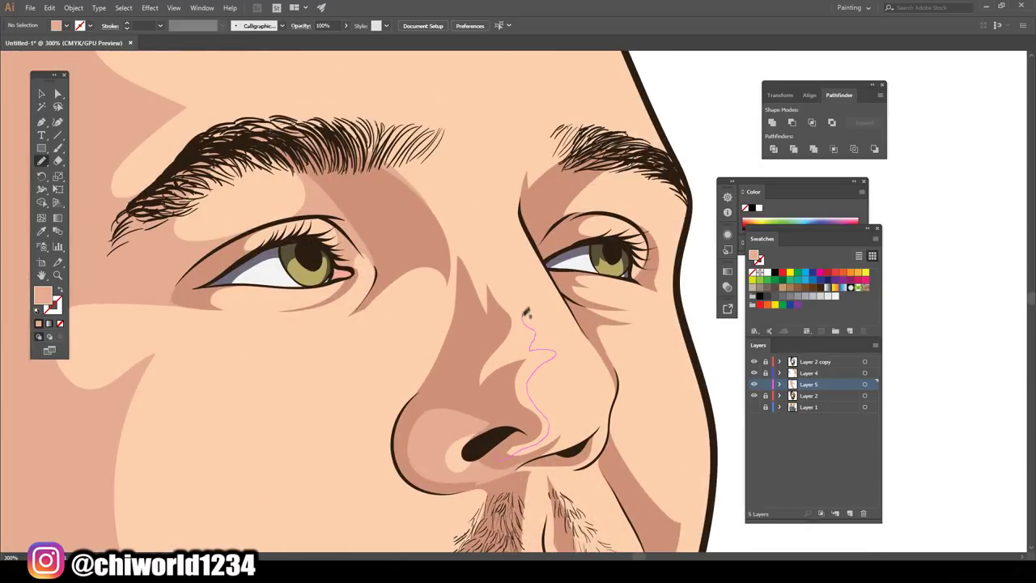
- Shade the nose from nostril to eyebrow along its left edge, extending down the cheek toward the lip
left_click_drag(488, 244, 330, 144)
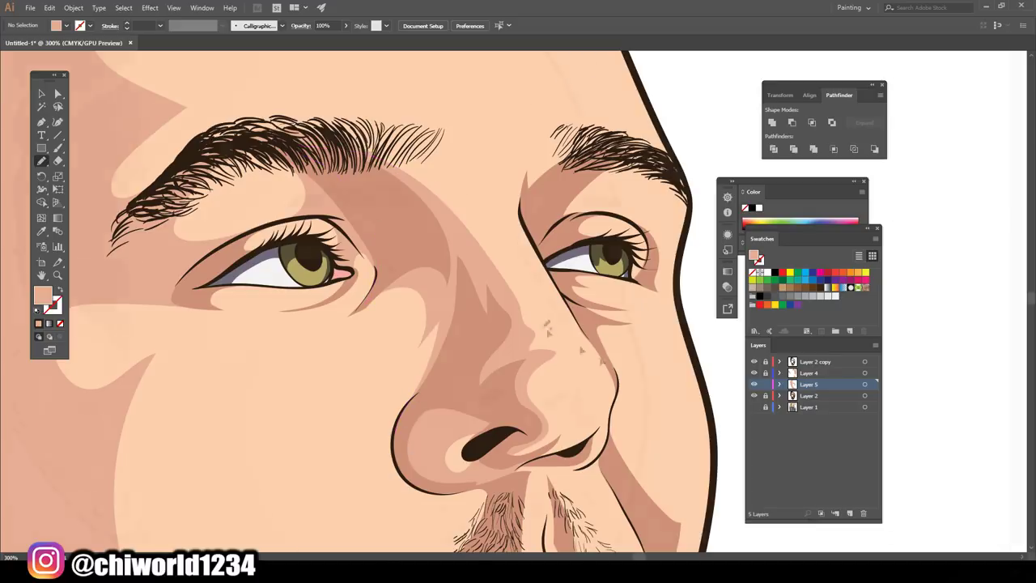
scroll(518, 324, "down", 5)
scroll(519, 324, "up", 2)
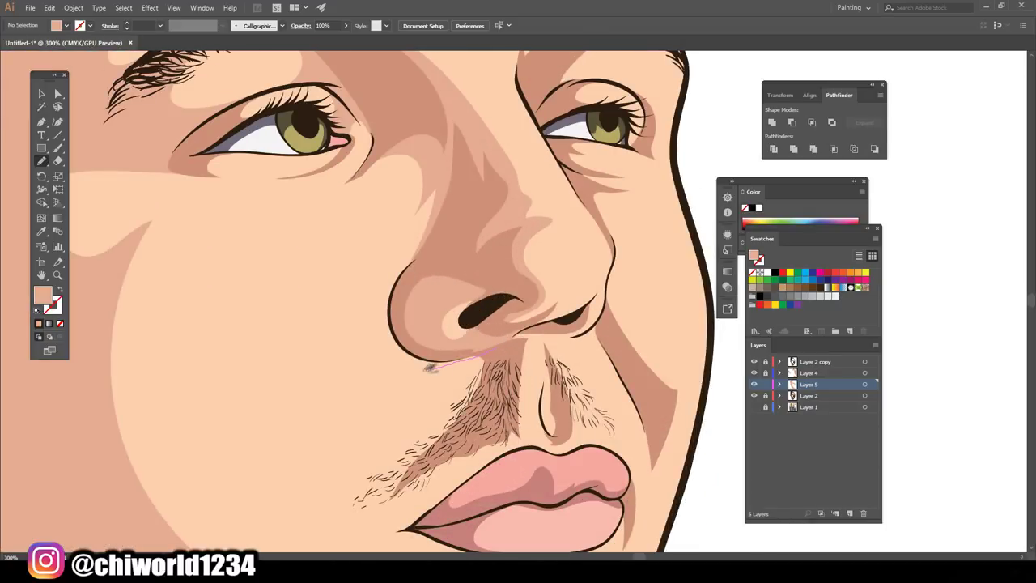
left_click_drag(429, 366, 382, 290)
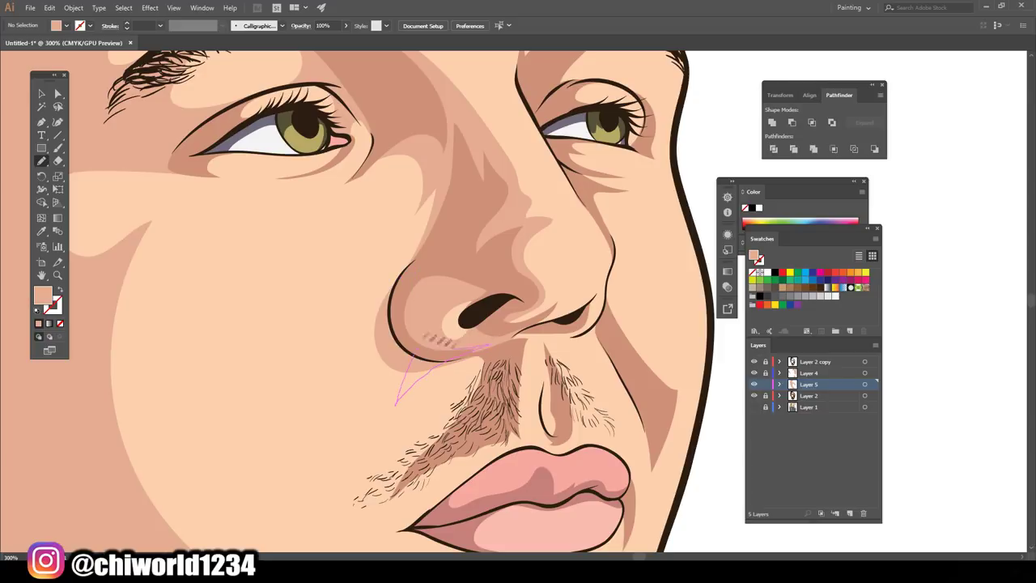
scroll(625, 416, "down", 3)
scroll(613, 392, "up", 4)
left_click_drag(452, 259, 579, 335)
left_click_drag(595, 377, 536, 516)
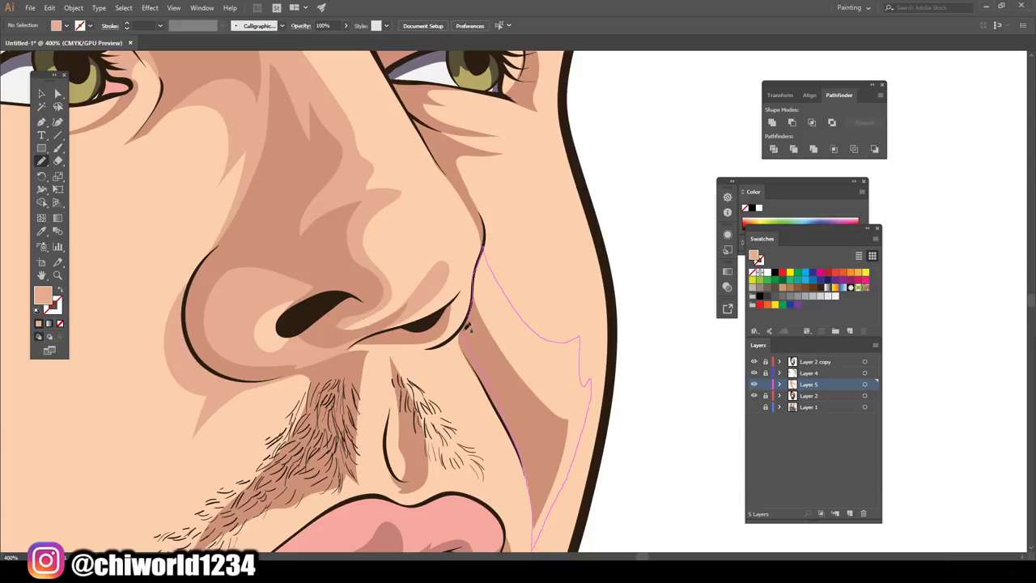
- Add lighter shapes under the eye and around the upper eyelid
scroll(654, 428, "down", 5)
scroll(601, 393, "up", 2)
scroll(607, 378, "up", 5)
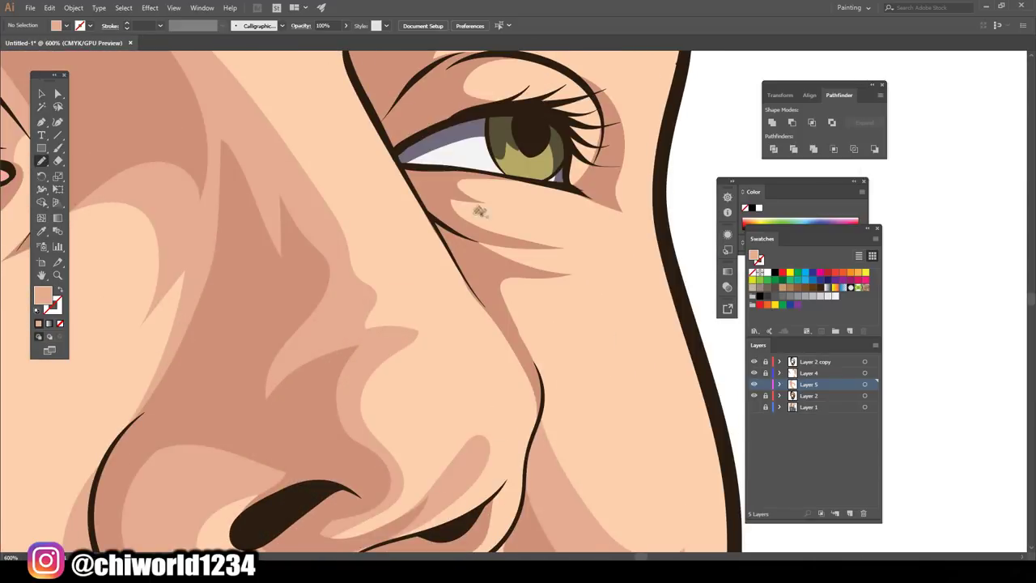
left_click_drag(514, 236, 466, 278)
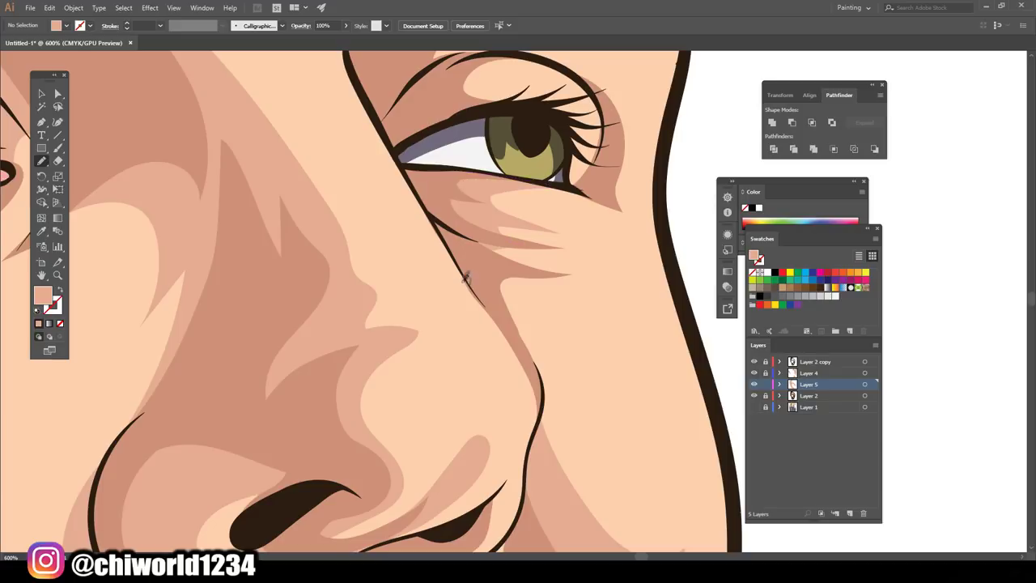
mouse_move(479, 229)
left_mouse_down()
mouse_move(634, 265)
mouse_move(498, 271)
left_mouse_up()
scroll(659, 262, "down", 5)
scroll(658, 260, "up", 3)
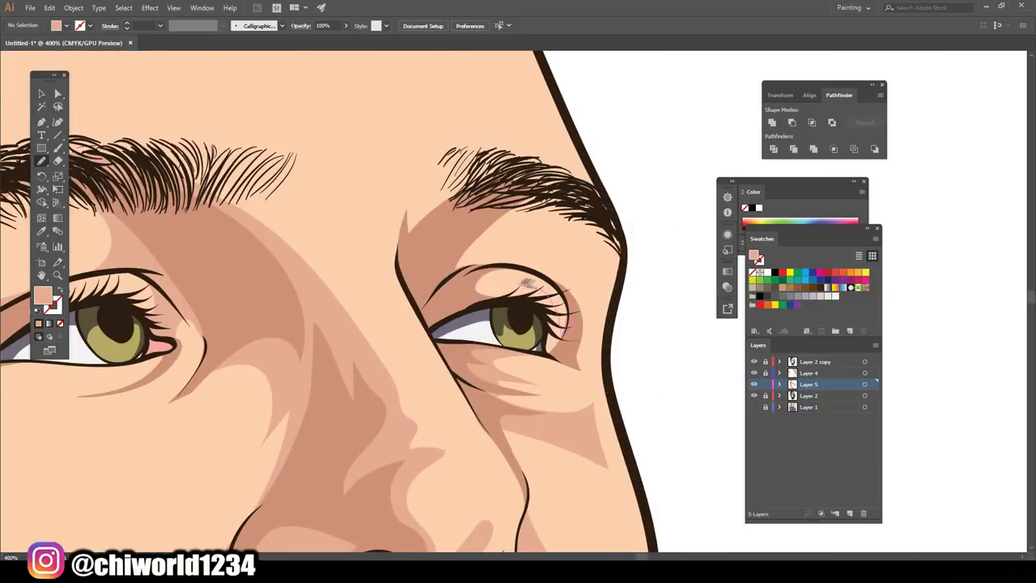
mouse_move(528, 265)
left_mouse_down()
mouse_move(558, 324)
mouse_move(541, 251)
mouse_move(468, 257)
mouse_move(558, 320)
mouse_move(611, 400)
left_mouse_up()
scroll(581, 366, "up", 1)
scroll(611, 401, "down", 5)
scroll(667, 359, "up", 3)
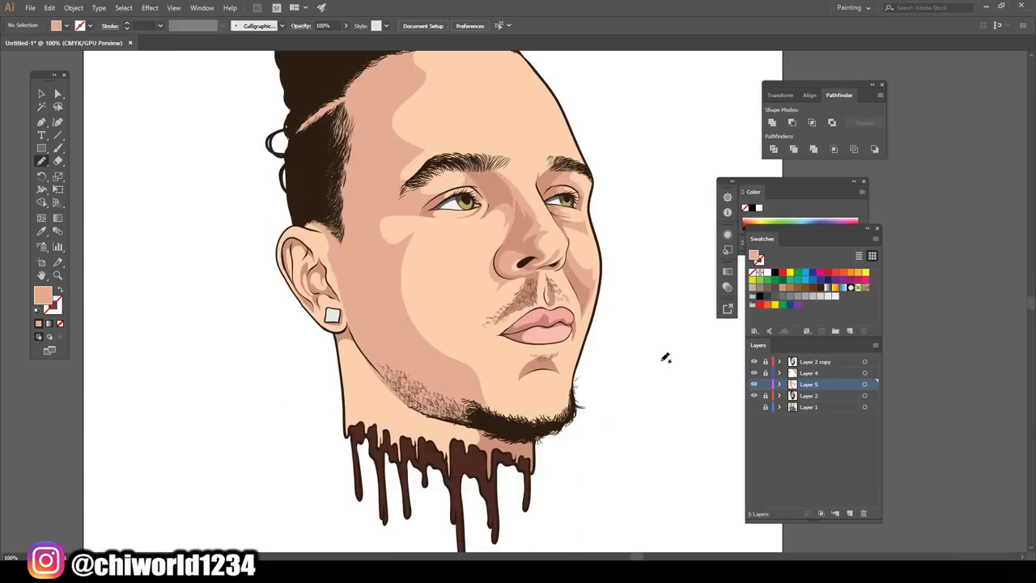
- Pencil light shading shapes along the beard edge, on the chin and up the jaw
scroll(640, 368, "up", 2)
scroll(616, 377, "up", 1)
left_click_drag(688, 467, 560, 435)
mouse_move(547, 369)
left_mouse_down()
mouse_move(435, 417)
mouse_move(397, 332)
mouse_move(300, 312)
mouse_move(437, 429)
left_mouse_up()
mouse_move(672, 461)
left_mouse_down()
mouse_move(477, 453)
mouse_move(243, 234)
mouse_move(202, 166)
left_mouse_up()
key("ctrl+1")
scroll(551, 505, "up", 2)
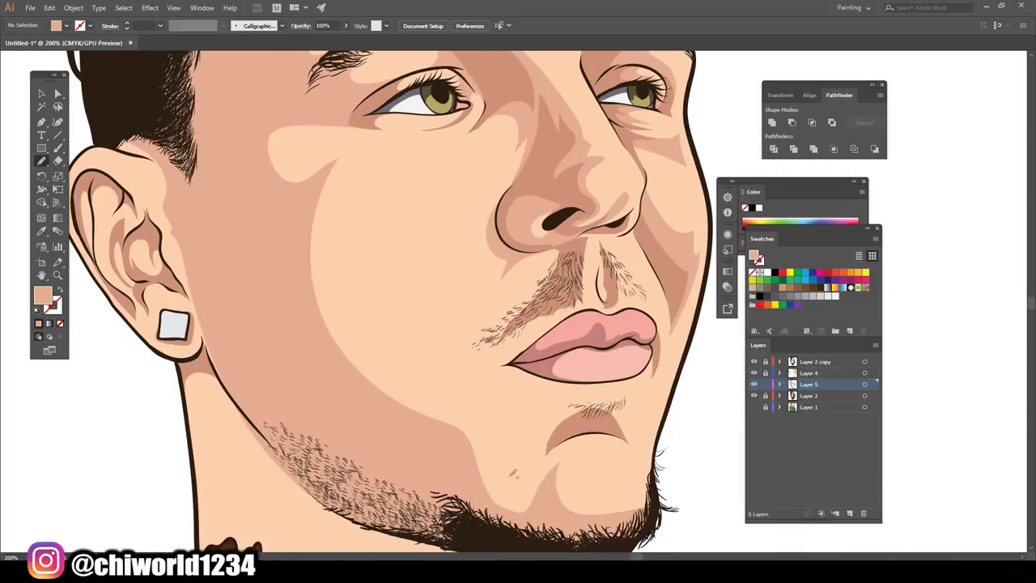
left_click_drag(483, 315, 485, 314)
- Add shading down the moustache edge, along the upper lip and up the nose
key("ctrl+0")
scroll(590, 446, "up", 3)
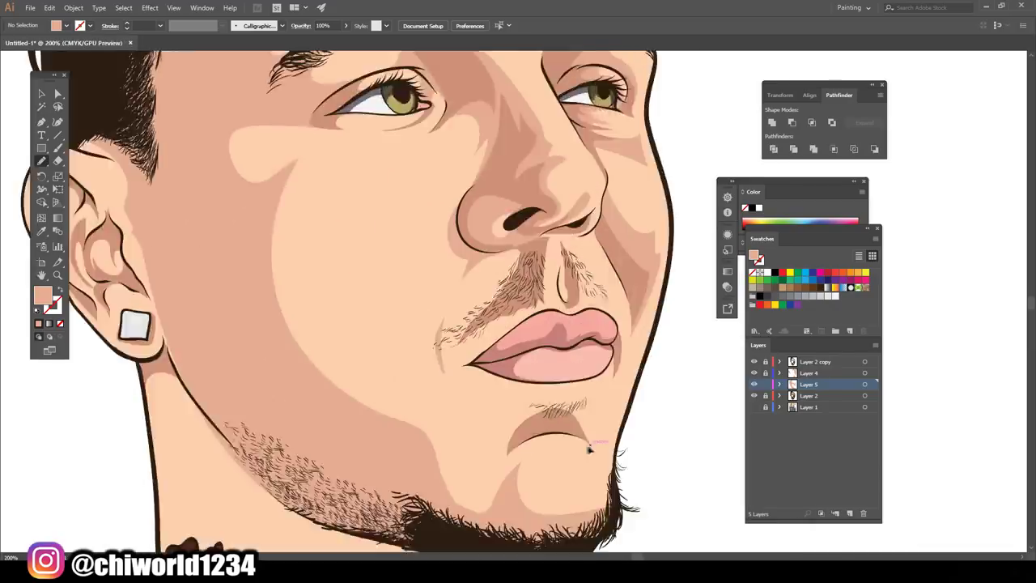
scroll(589, 446, "up", 1)
left_click_drag(464, 239, 409, 342)
left_click_drag(421, 378, 478, 364)
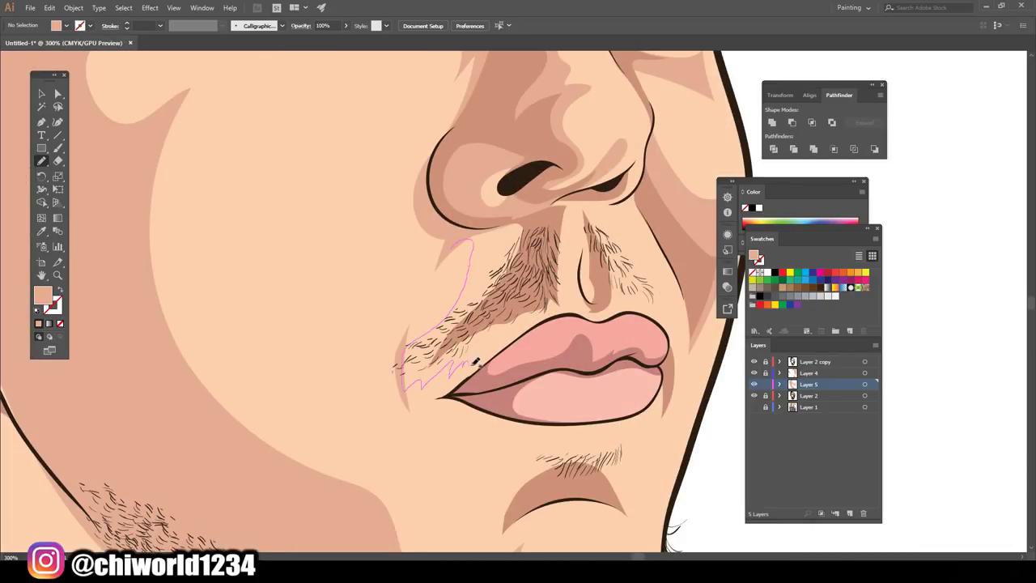
left_click_drag(540, 310, 465, 229)
scroll(587, 348, "down", 2)
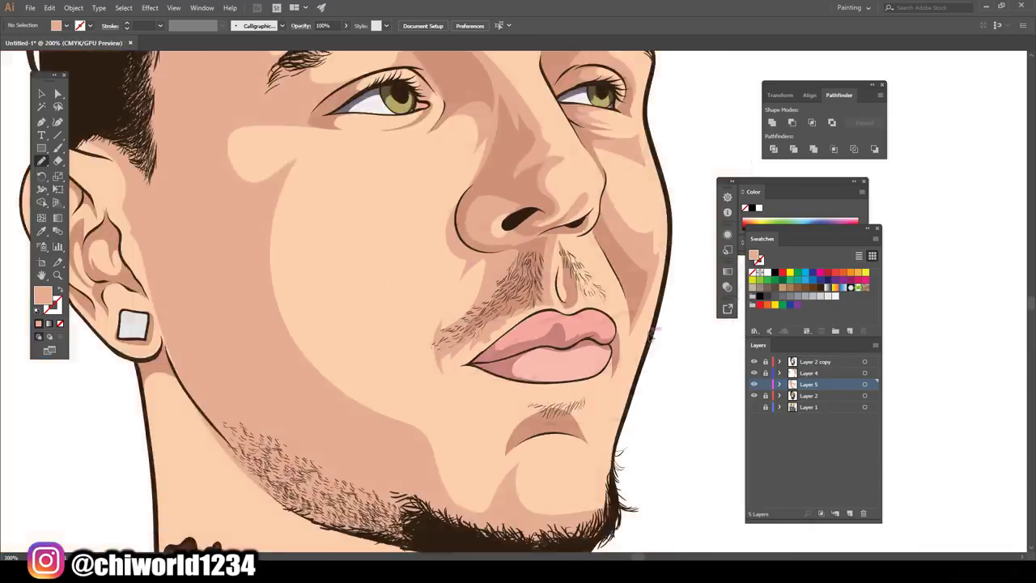
scroll(586, 348, "up", 4)
mouse_move(440, 364)
left_mouse_down()
mouse_move(594, 412)
mouse_move(429, 140)
left_mouse_up()
- Draw lighter highlights above the eyebrow and along the forehead hairline
scroll(625, 324, "down", 1)
scroll(626, 324, "down", 5)
scroll(625, 324, "up", 2)
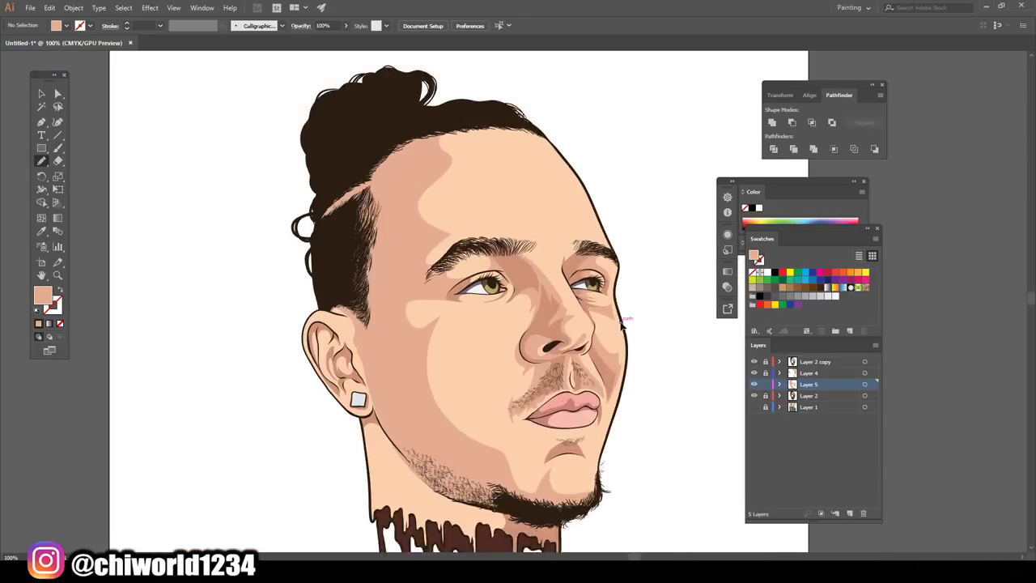
scroll(624, 318, "up", 1)
mouse_move(361, 336)
left_mouse_down()
mouse_move(453, 276)
mouse_move(263, 235)
mouse_move(272, 328)
left_mouse_up()
mouse_move(358, 358)
left_mouse_down()
mouse_move(275, 223)
mouse_move(368, 377)
left_mouse_up()
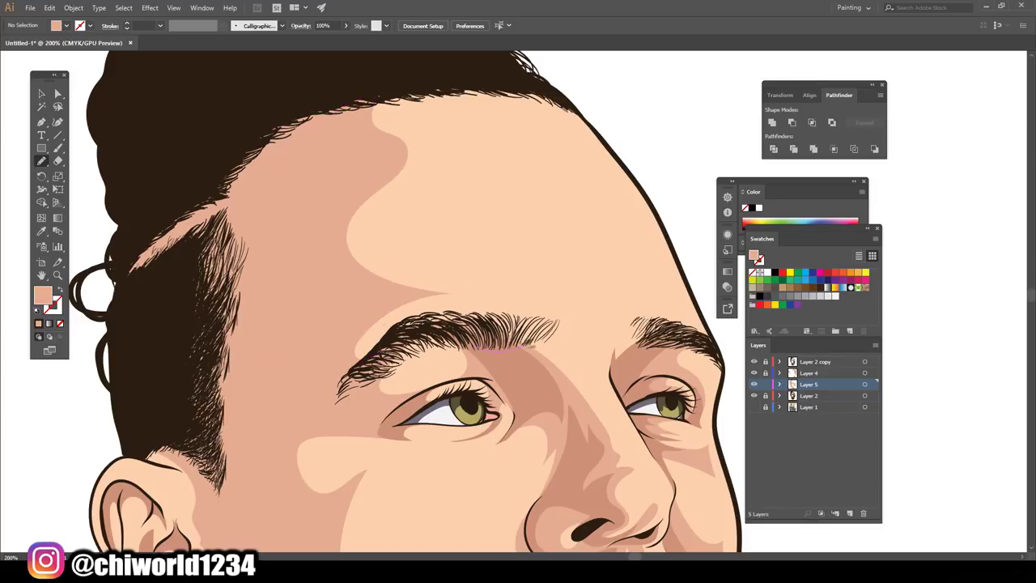
- Close the highlight shape along the left eyebrow
left_click_drag(530, 317, 405, 332)
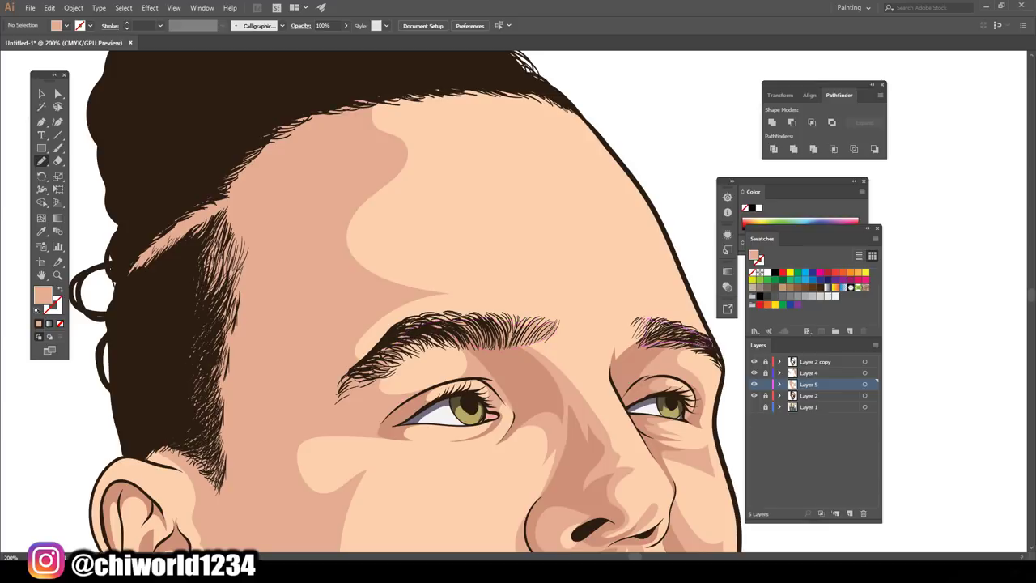
scroll(659, 358, "down", 5)
scroll(518, 365, "up", 6)
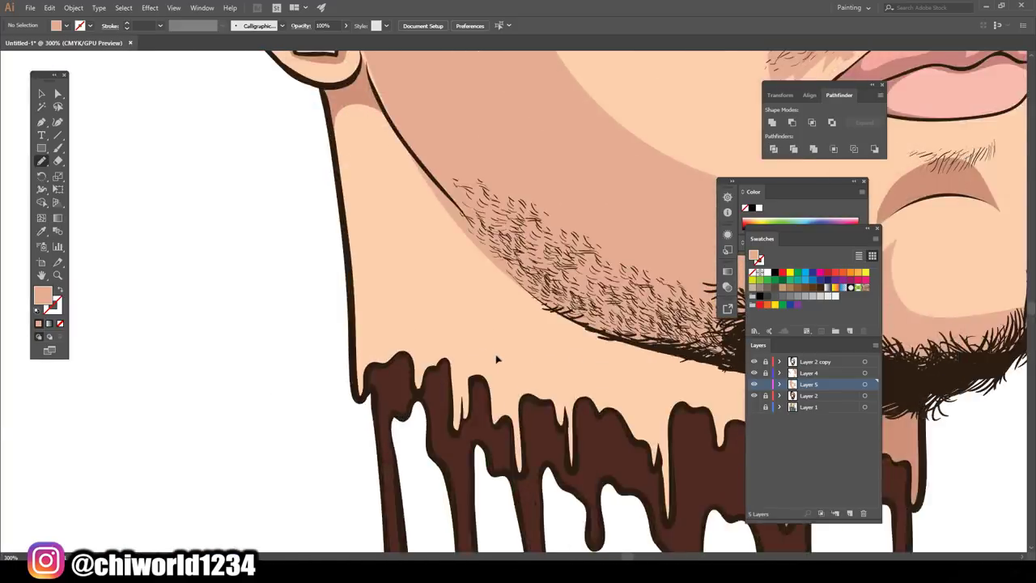
scroll(497, 359, "up", 1)
- Outline darker neck shadows from the drips up along the beard and jaw
left_click_drag(245, 351, 571, 350)
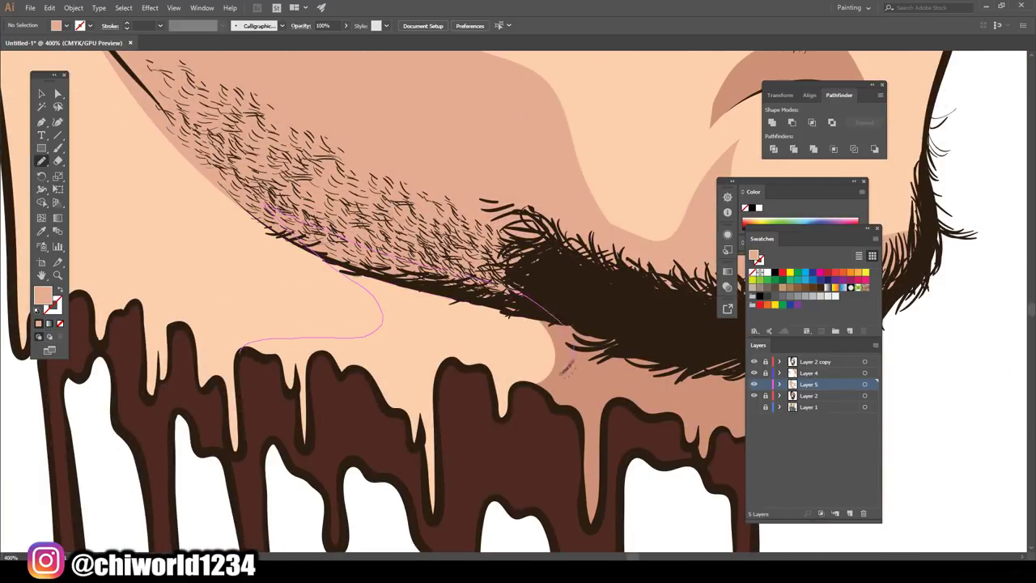
mouse_move(444, 372)
left_mouse_down()
mouse_move(435, 515)
mouse_move(418, 446)
left_mouse_up()
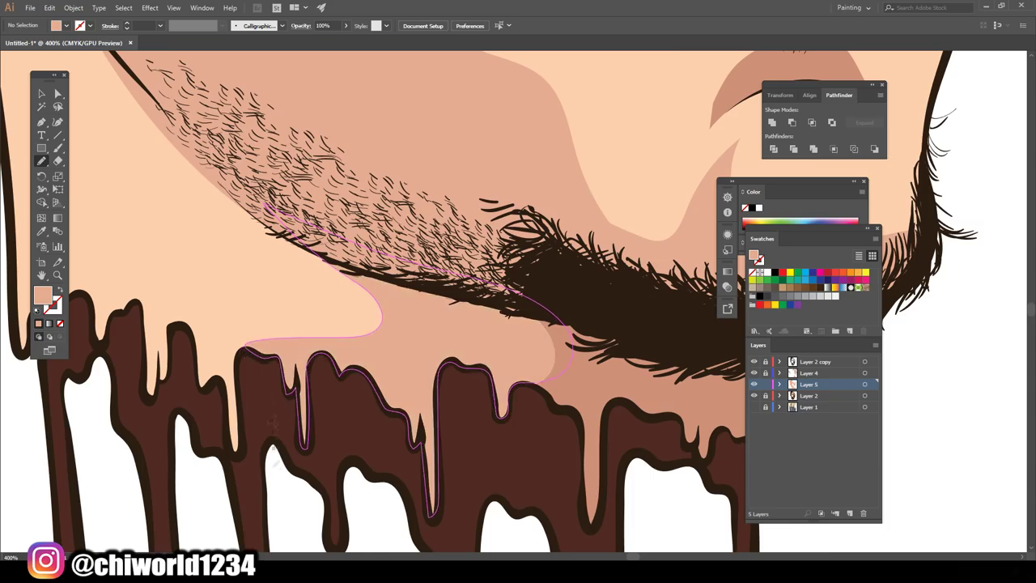
scroll(279, 353, "down", 1)
scroll(483, 439, "up", 2)
left_click_drag(194, 298, 344, 174)
scroll(610, 441, "down", 5)
scroll(610, 442, "up", 3)
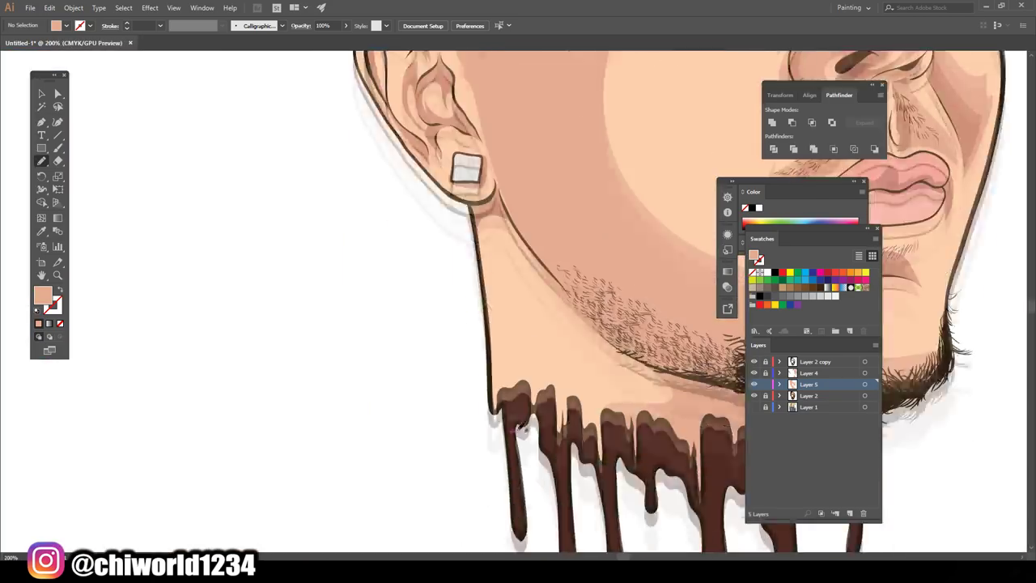
mouse_move(497, 427)
left_mouse_down()
mouse_move(579, 275)
mouse_move(403, 63)
mouse_move(389, 194)
mouse_move(409, 402)
left_mouse_up()
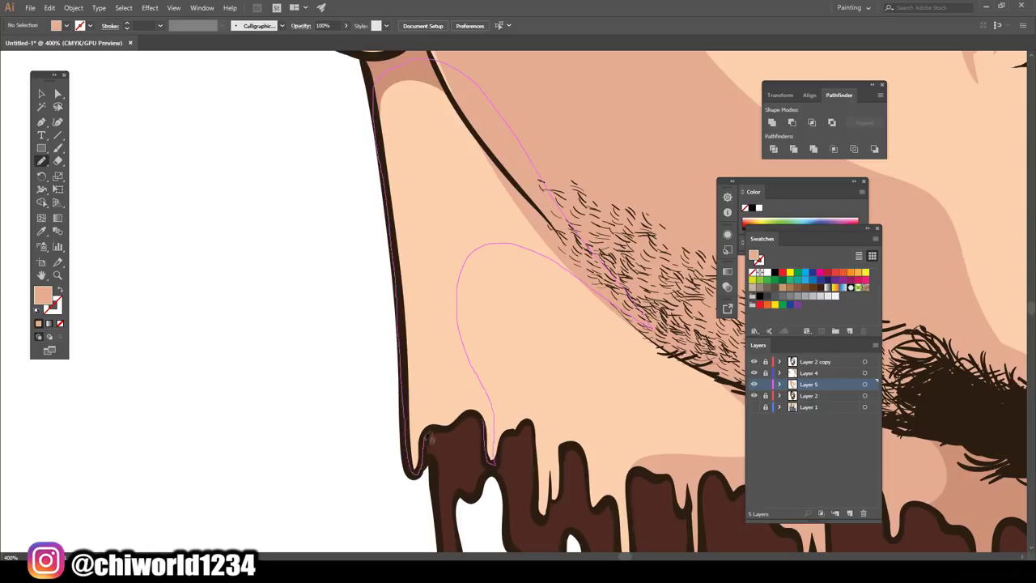
- Pencil darker shadows inside the ear, along its inner fold and top
scroll(460, 470, "up", 5)
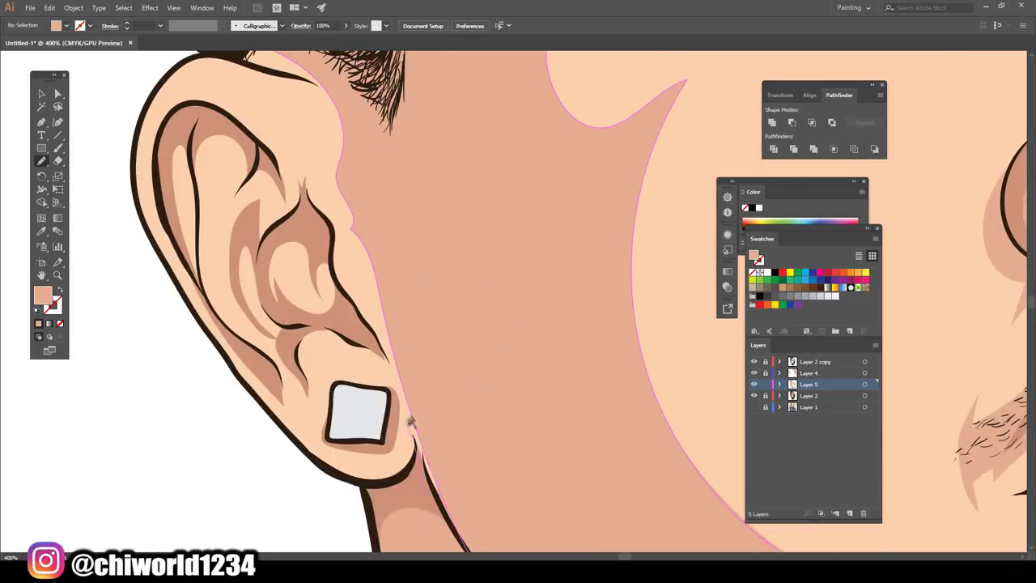
key("ctrl+minus")
key("ctrl+minus")
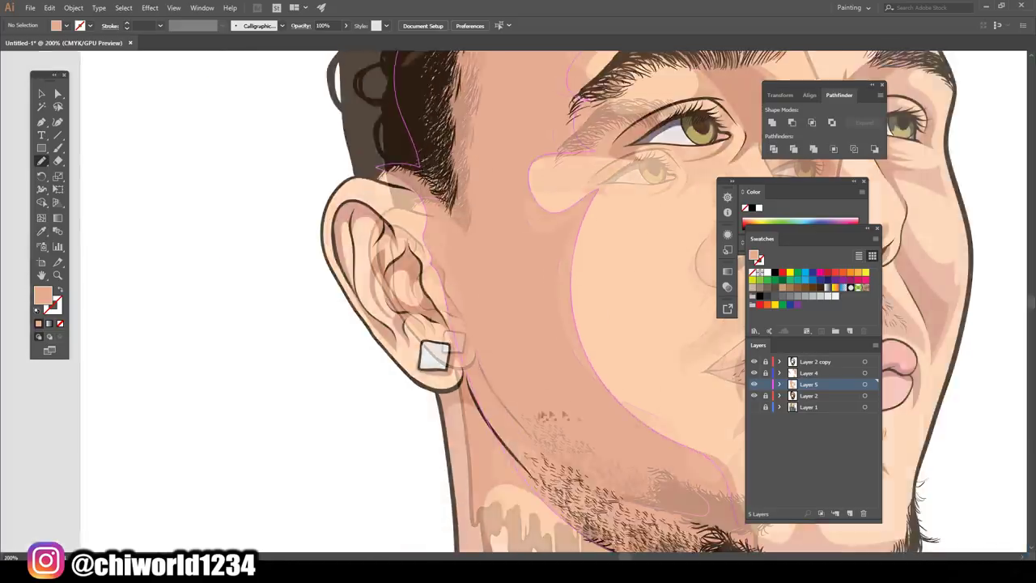
key("ctrl+minus")
key("ctrl+minus")
scroll(444, 346, "up", 4)
scroll(573, 301, "down", 2)
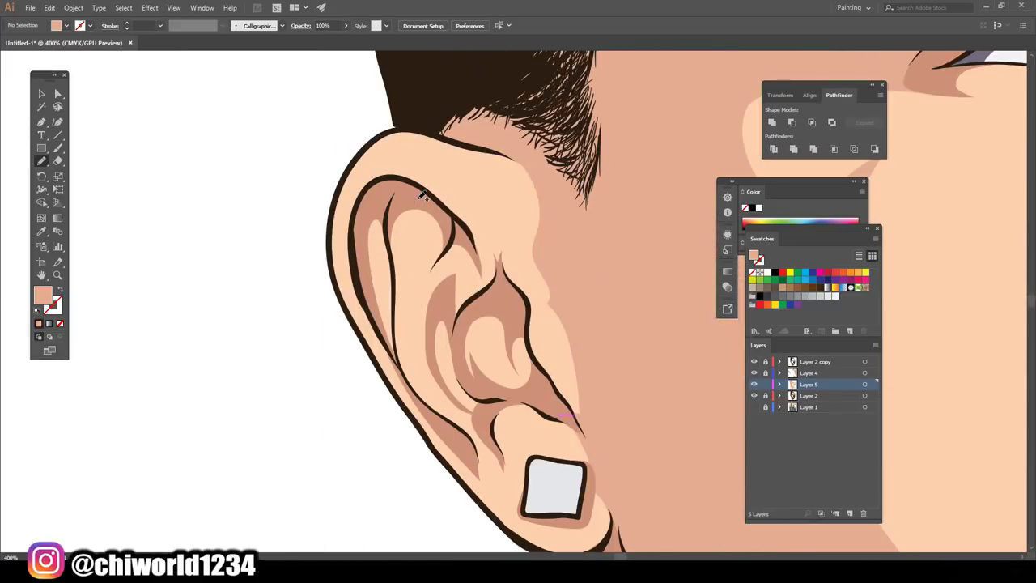
left_click_drag(531, 326, 498, 272)
scroll(564, 415, "down", 1)
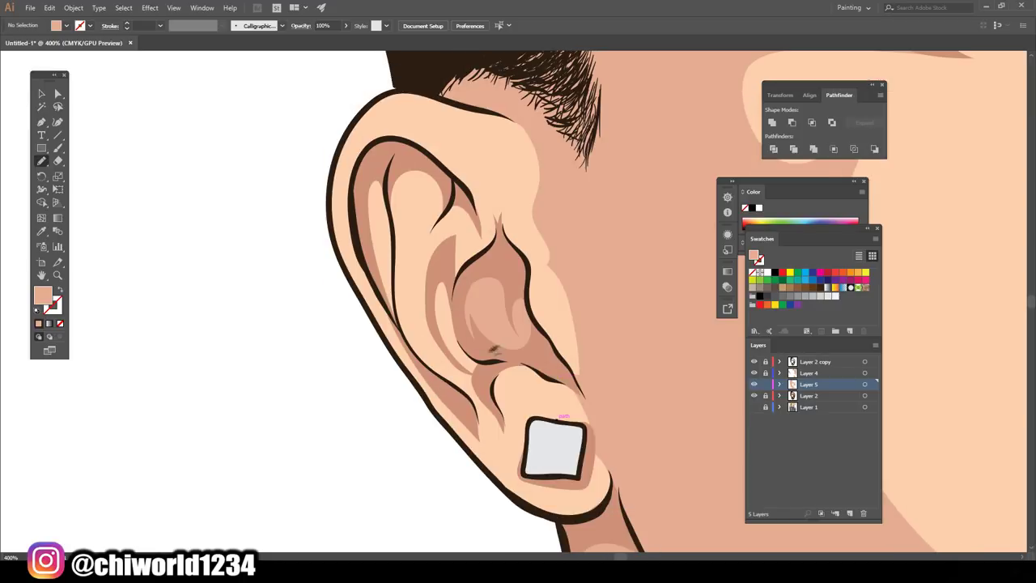
scroll(467, 328, "up", 1)
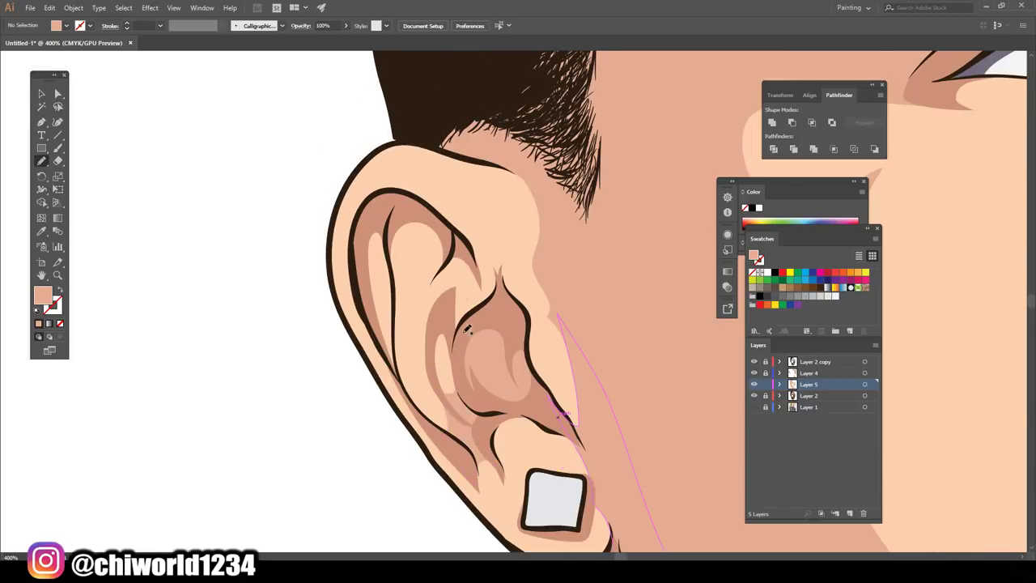
left_click_drag(428, 297, 403, 379)
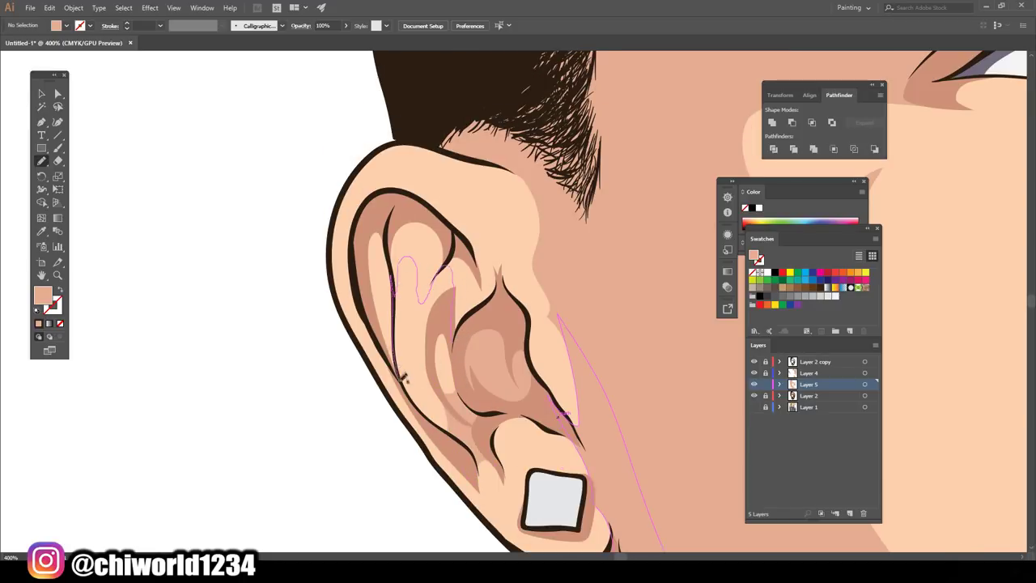
scroll(465, 286, "up", 1)
left_click_drag(366, 257, 469, 320)
- Check the whole portrait and add an empty Layer 6
key("ctrl+0")
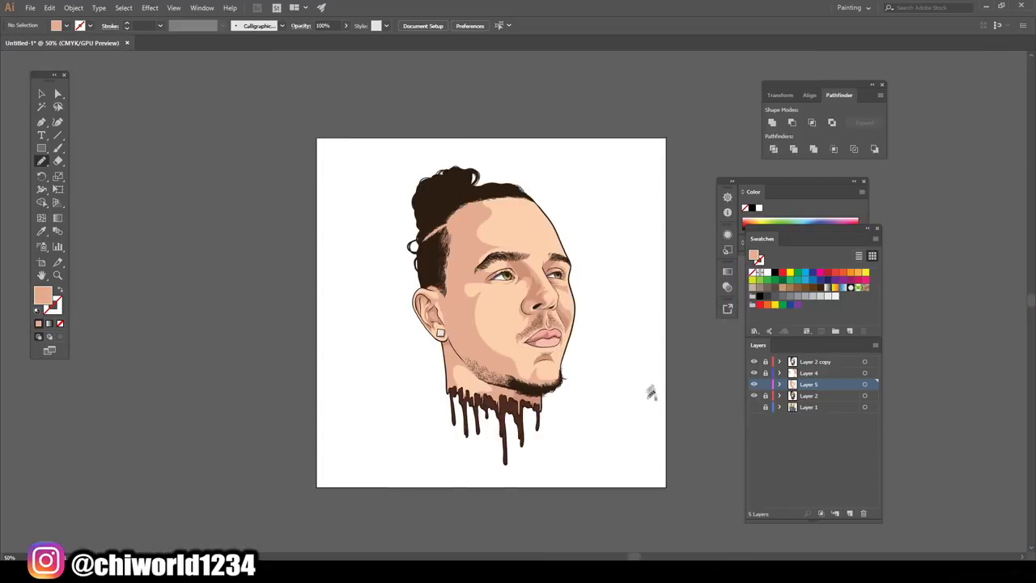
key("ctrl+plus")
key("ctrl+plus")
key("ctrl+plus")
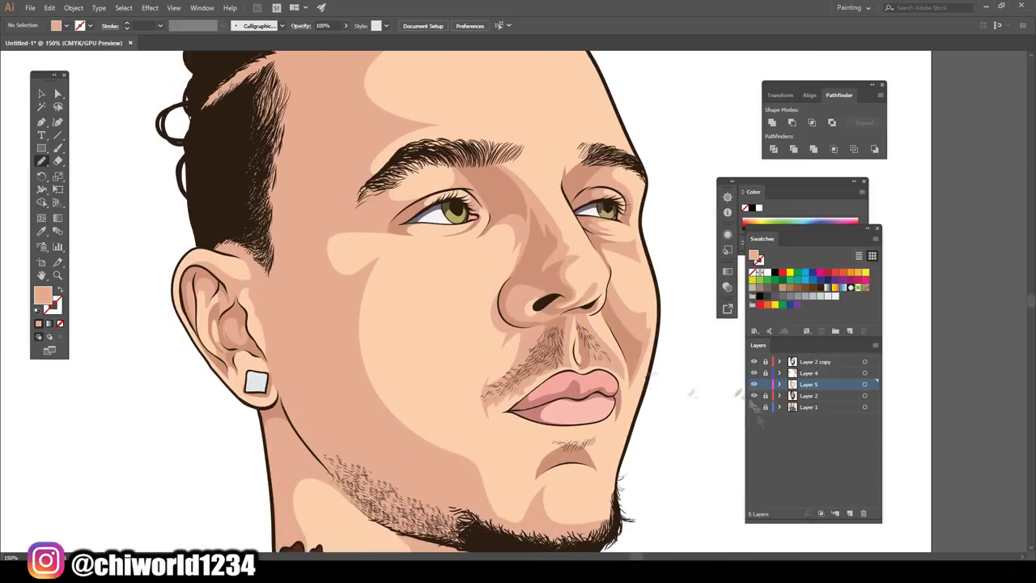
key("ctrl+minus")
key("ctrl+minus")
left_click(850, 513)
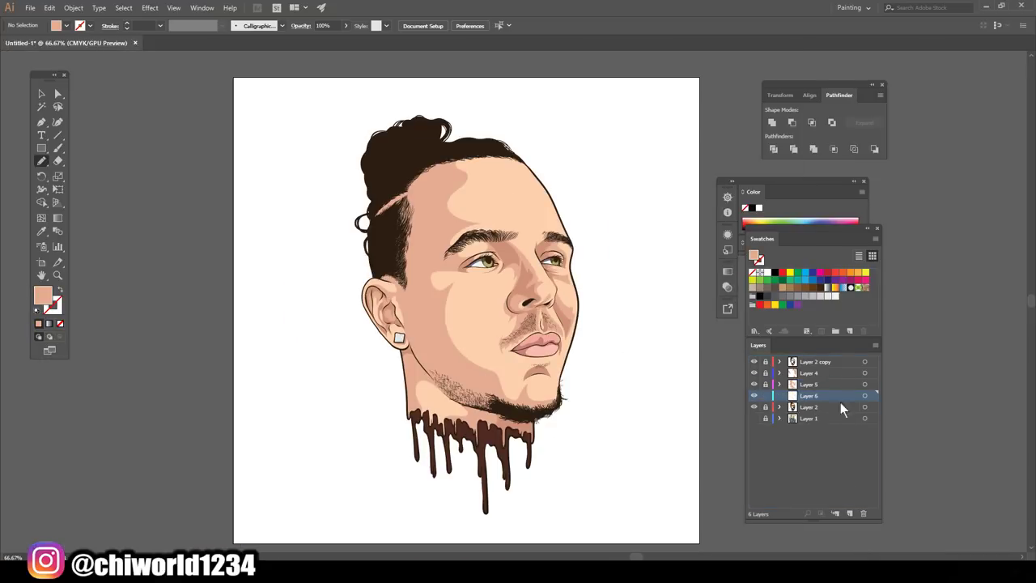
- Pencil light highlights on the cheek, brow and beside the nose
key("ctrl+plus")
key("ctrl+plus")
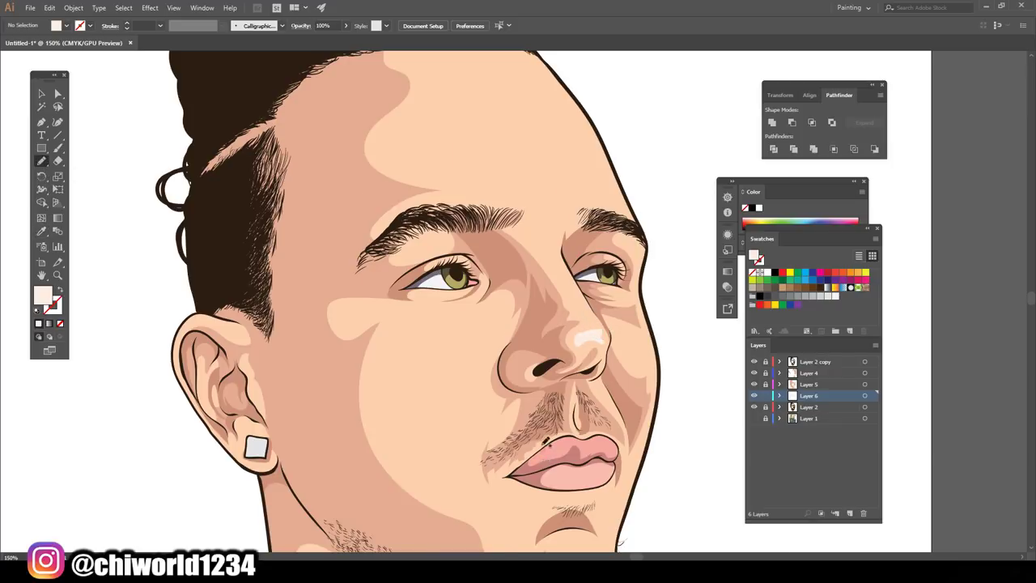
key("ctrl+plus")
key("ctrl+plus")
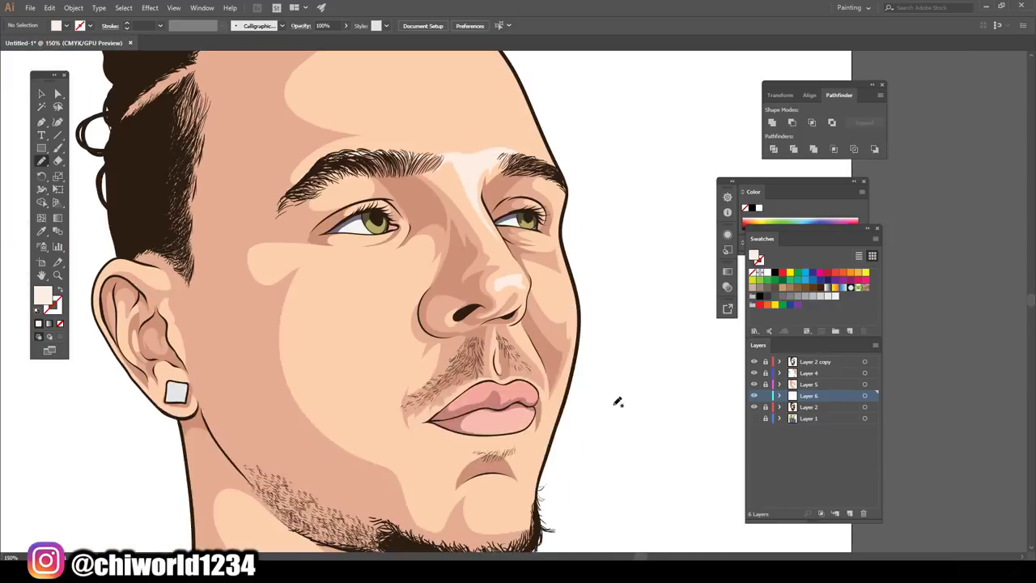
scroll(597, 394, "up", 3)
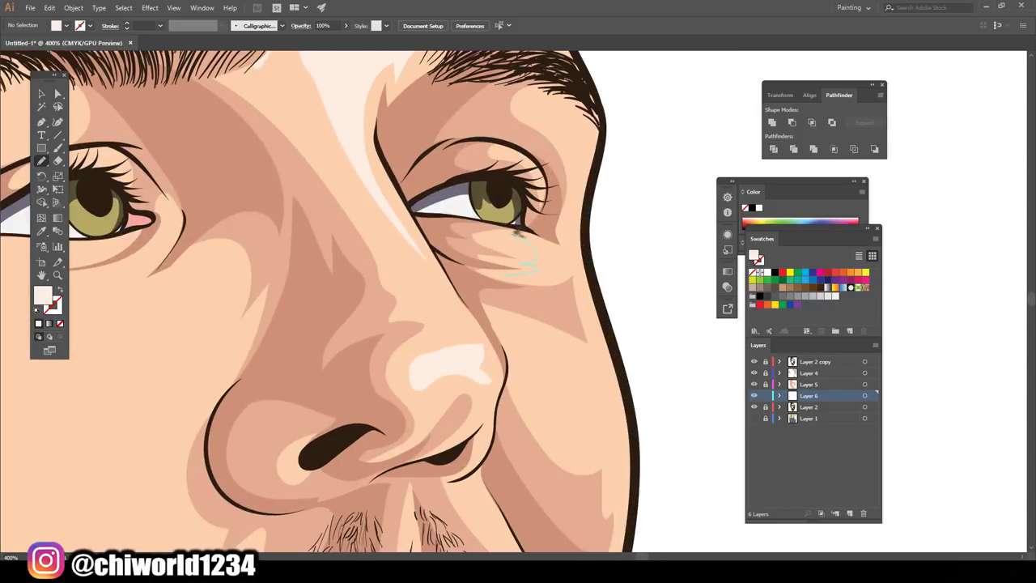
scroll(567, 275, "up", 3)
left_click_drag(591, 309, 559, 183)
scroll(636, 439, "down", 2)
scroll(592, 410, "down", 3)
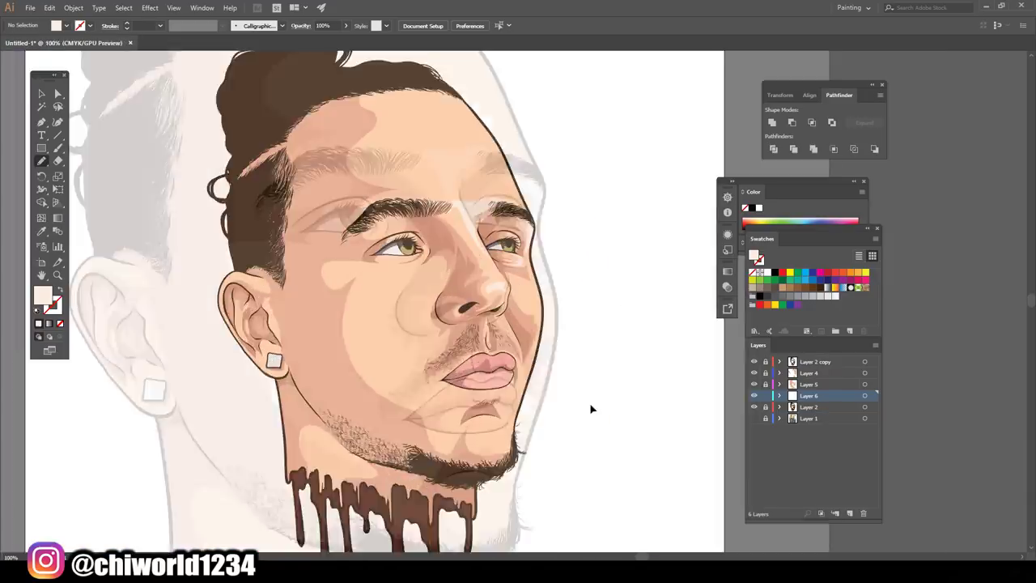
scroll(594, 399, "up", 4)
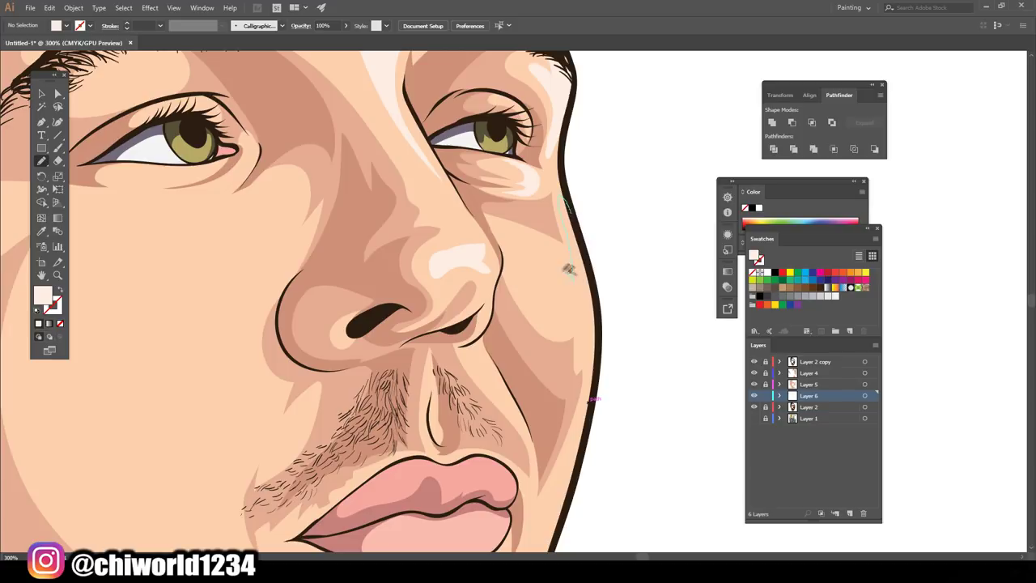
left_click_drag(573, 451, 577, 179)
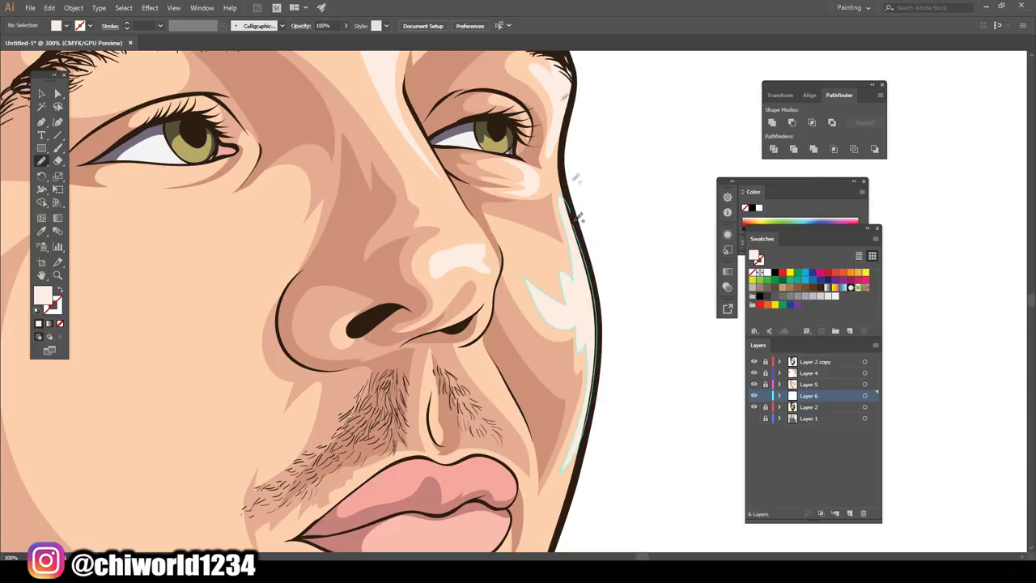
scroll(652, 387, "down", 3)
scroll(651, 369, "up", 2)
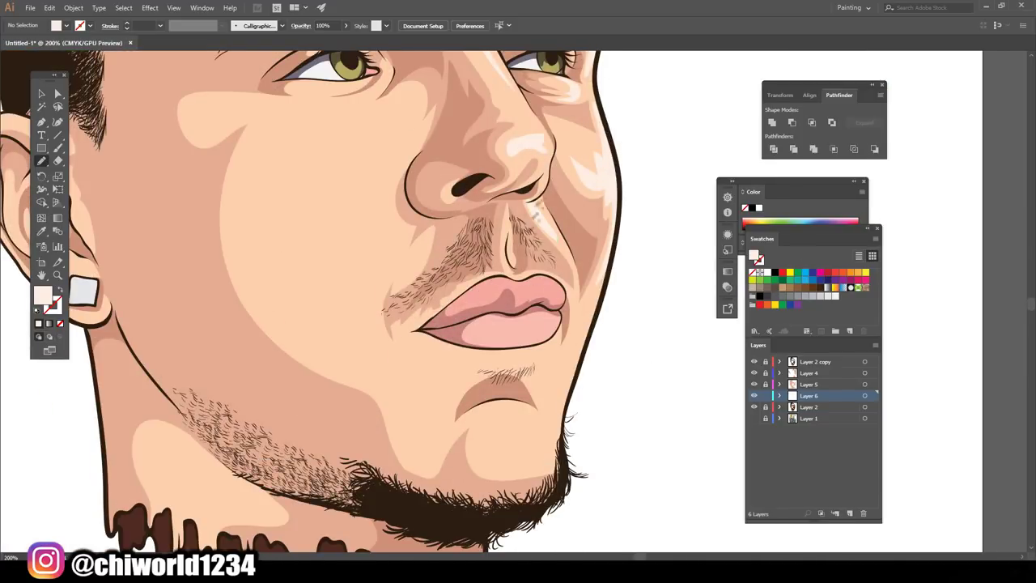
left_click_drag(531, 208, 563, 259)
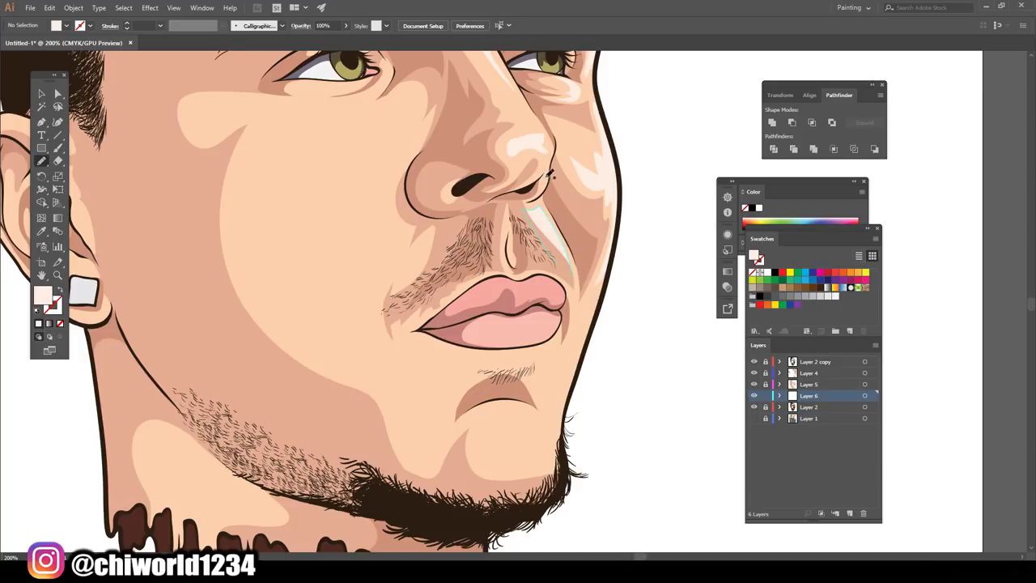
left_click_drag(558, 156, 556, 159)
- Add light highlights on the chin, forehead, cheek and lower eyelid
left_click_drag(473, 402, 474, 403)
scroll(639, 356, "down", 5)
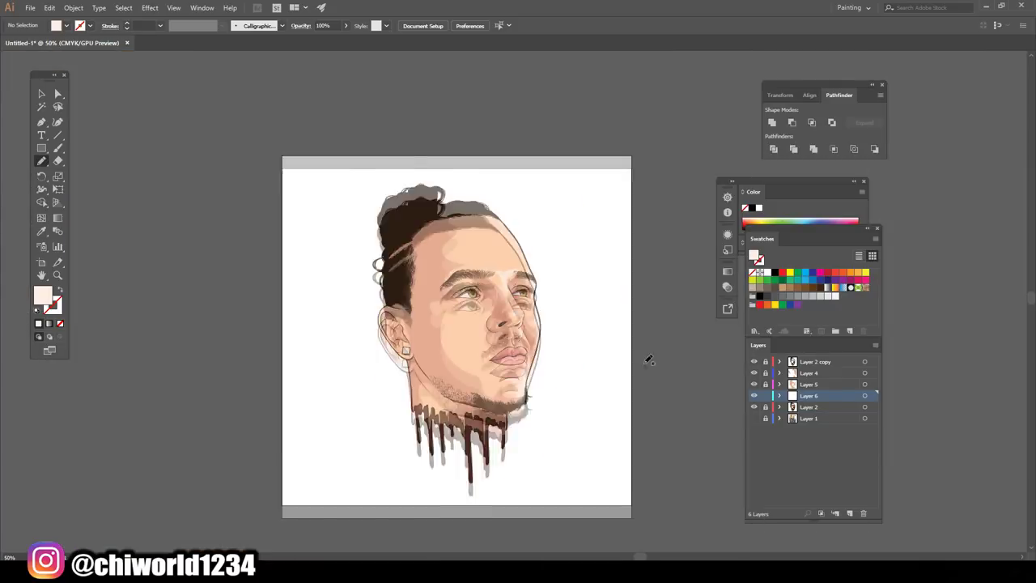
scroll(640, 356, "up", 5)
scroll(637, 345, "up", 1)
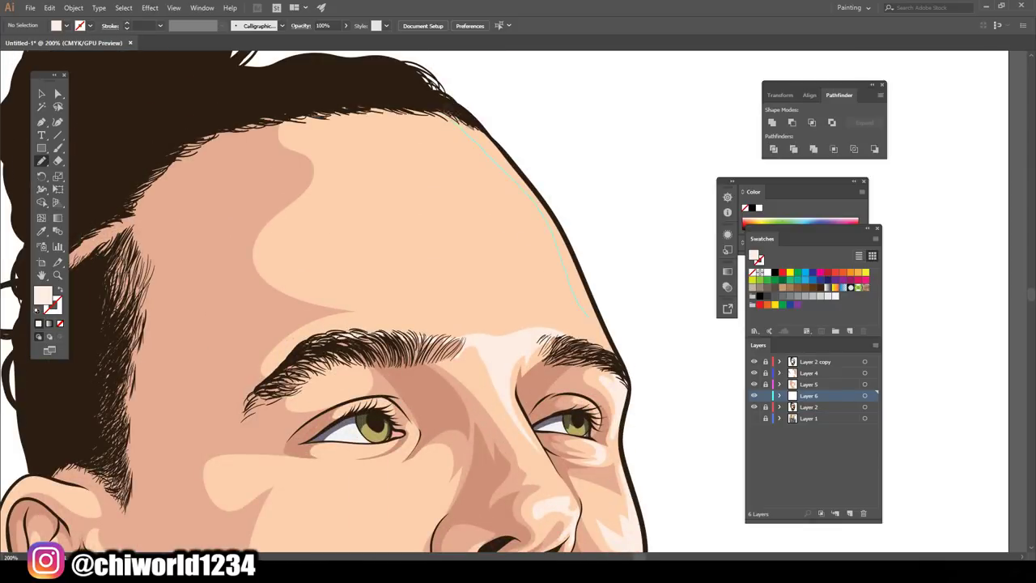
left_click_drag(492, 173, 451, 219)
scroll(629, 352, "down", 4)
scroll(629, 352, "up", 3)
scroll(607, 275, "down", 2)
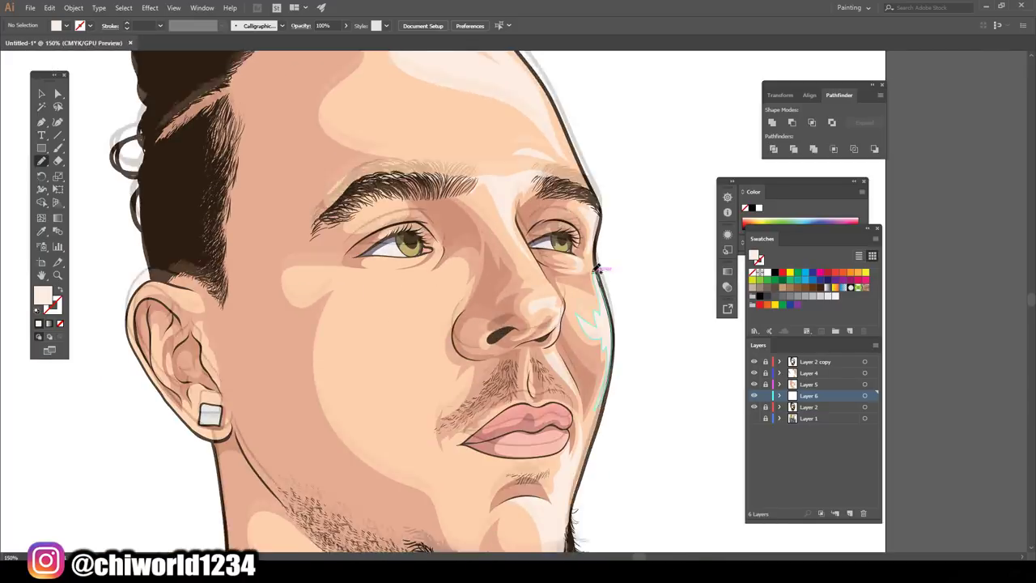
scroll(599, 267, "down", 1)
left_click_drag(425, 288, 403, 297)
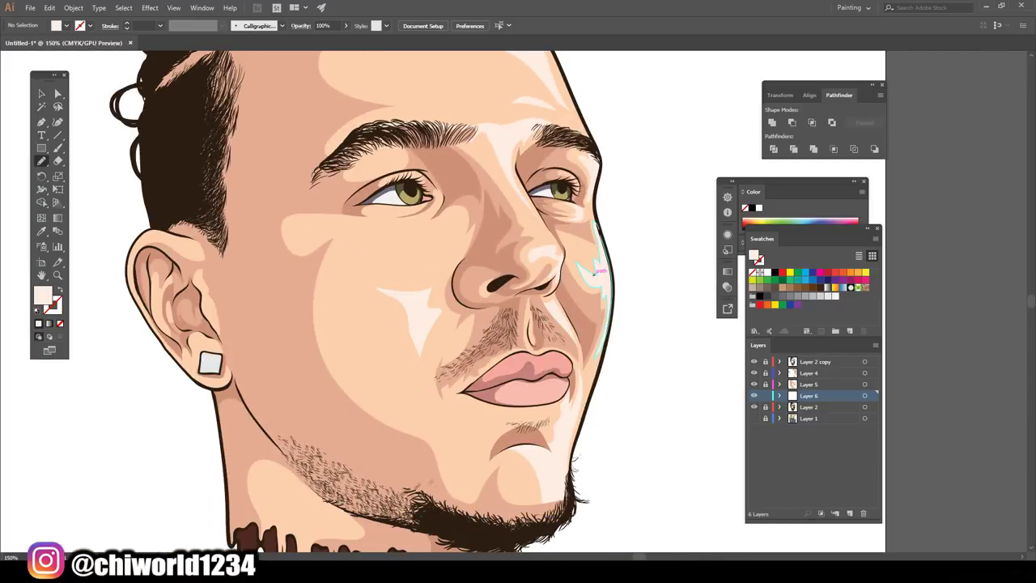
scroll(503, 497, "down", 3)
scroll(474, 490, "up", 2)
scroll(595, 480, "up", 3)
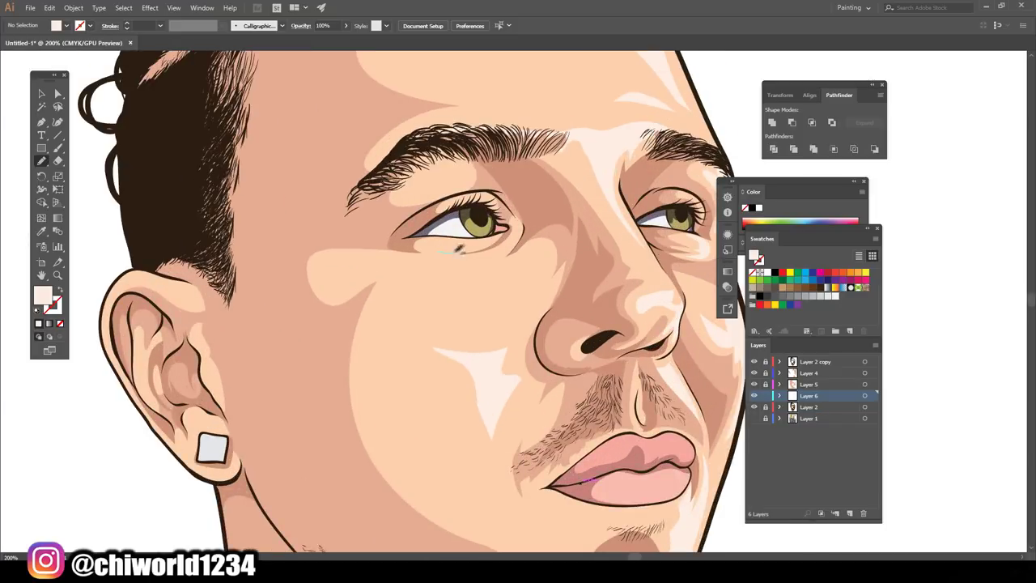
left_click_drag(441, 246, 463, 248)
- Draw a white highlight across the lower lip
key("ctrl+minus")
key("ctrl+minus")
key("ctrl+minus")
key("ctrl+plus")
key("ctrl+plus")
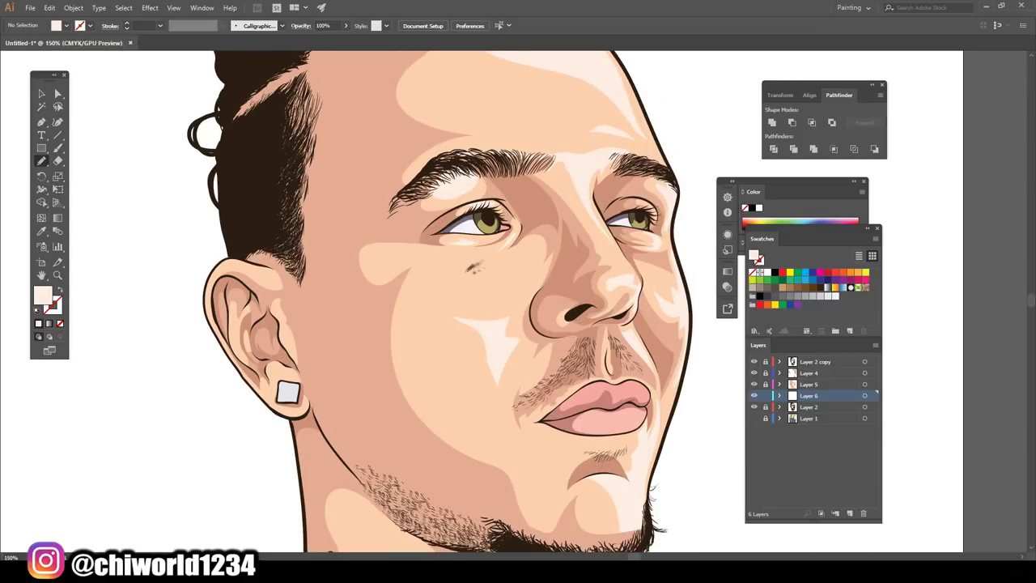
scroll(648, 405, "down", 2)
scroll(397, 391, "up", 4)
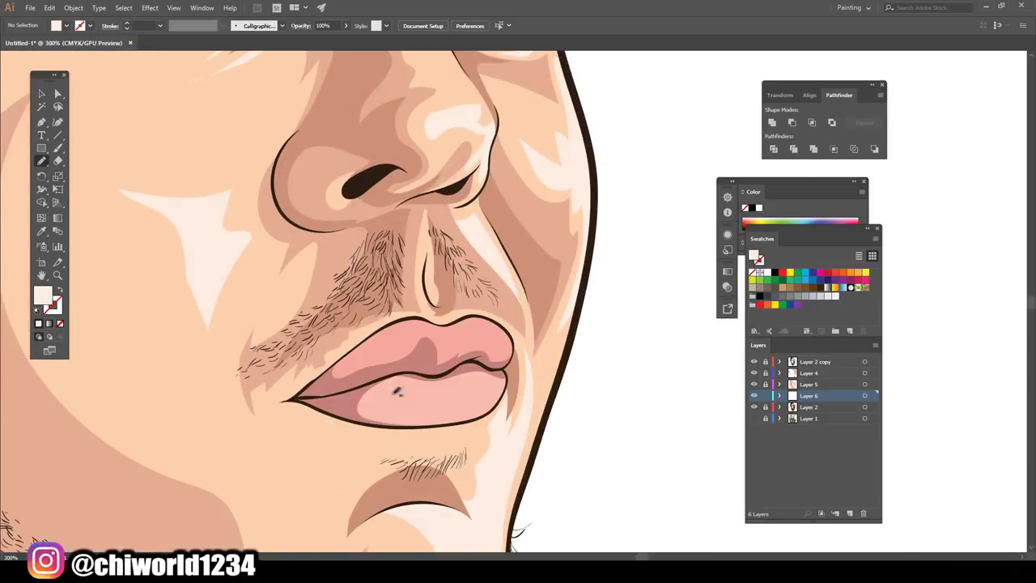
left_click_drag(481, 391, 496, 387)
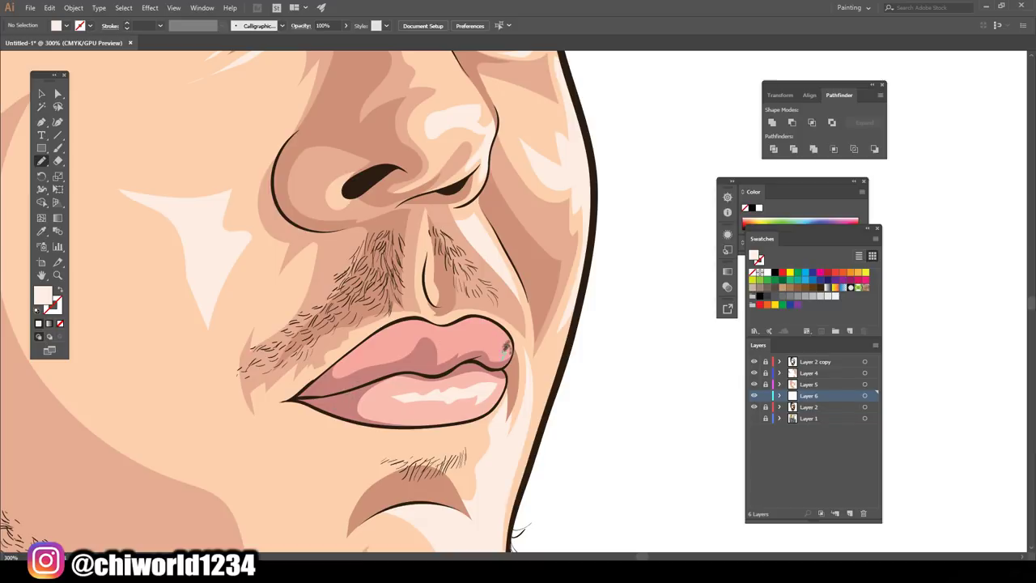
- Paint pale highlights along the ear's top rim, inner fold and antihelix
key("ctrl+minus")
key("ctrl+minus")
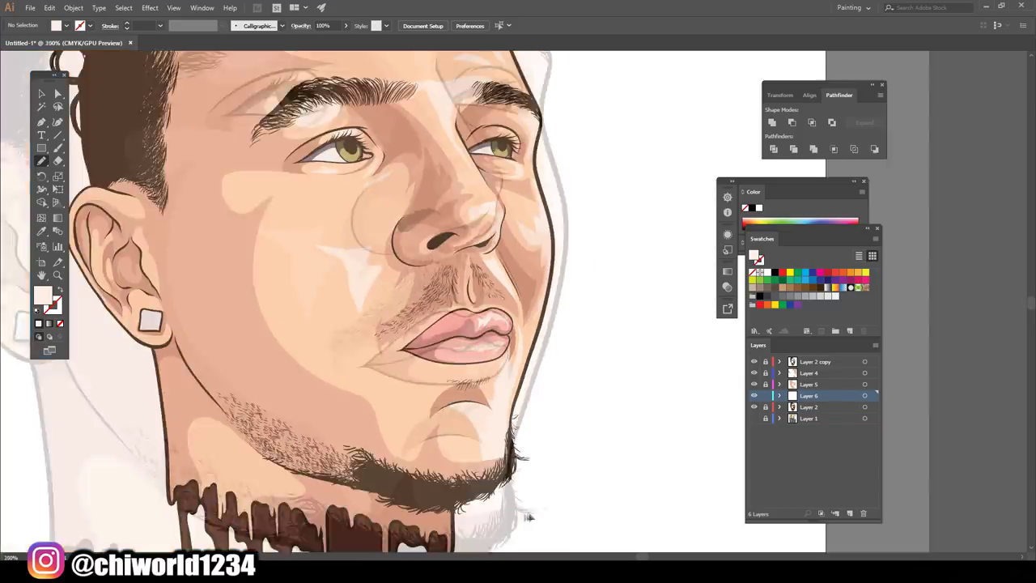
key("ctrl+minus")
key("ctrl+minus")
scroll(487, 510, "down", 1)
scroll(375, 227, "up", 2)
scroll(375, 227, "up", 2)
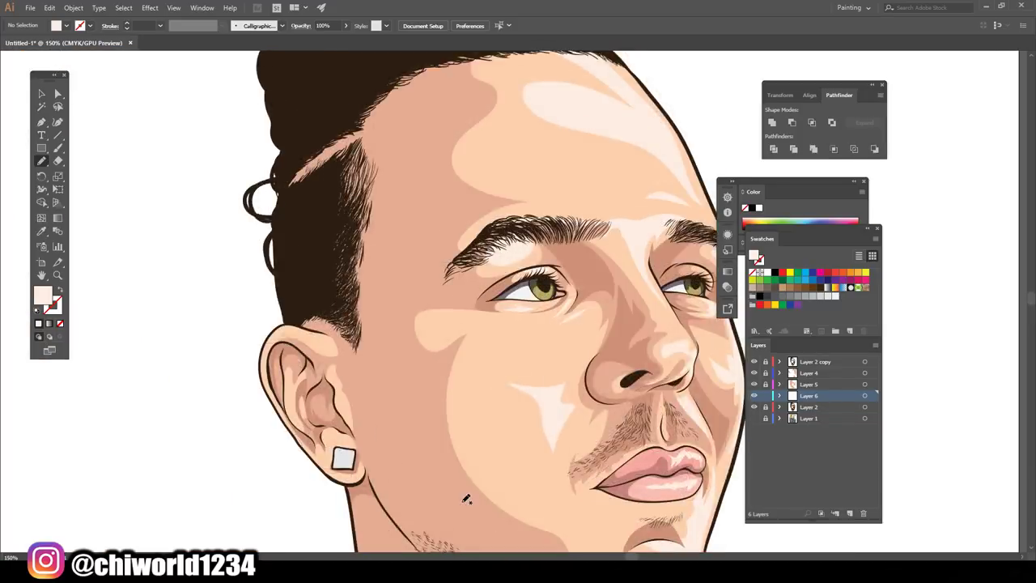
scroll(375, 227, "up", 2)
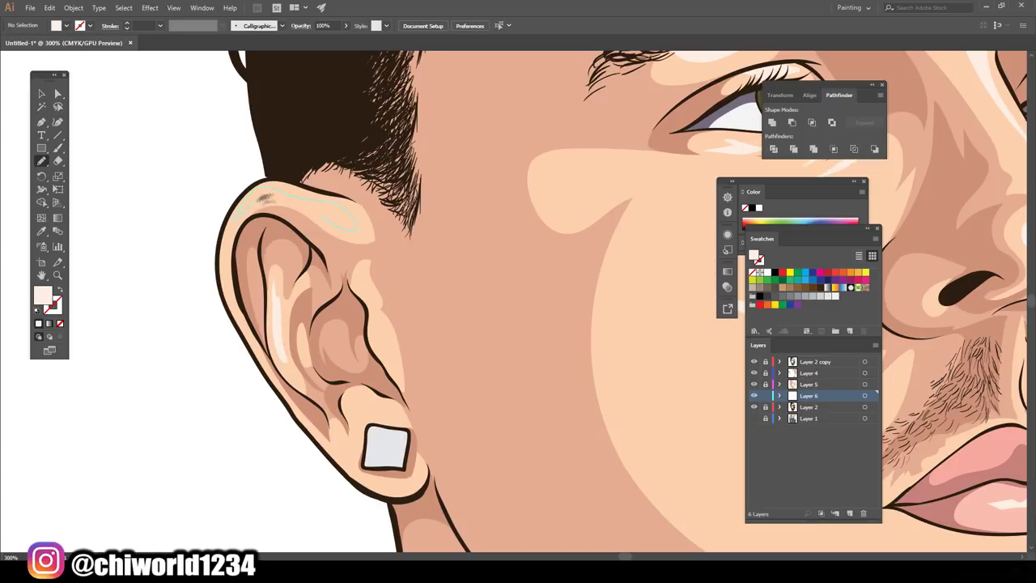
left_click_drag(243, 203, 354, 223)
left_click_drag(359, 271, 371, 298)
left_click_drag(376, 317, 396, 361)
- Zoom out to review the portrait and create new Layer 7
key("ctrl+minus")
key("ctrl+minus")
key("ctrl+minus")
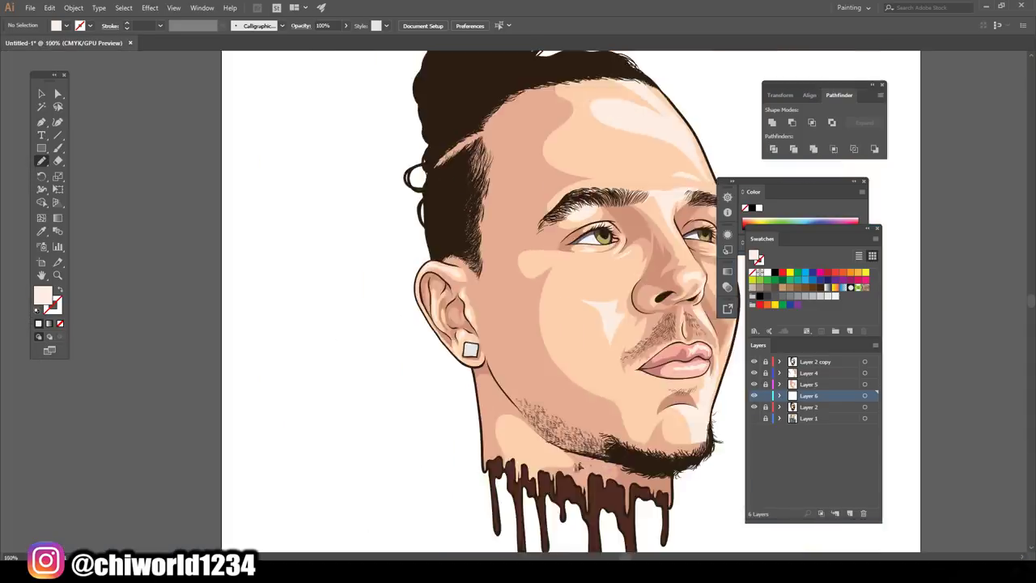
scroll(654, 407, "up", 1)
scroll(698, 397, "up", 1)
scroll(699, 397, "up", 1)
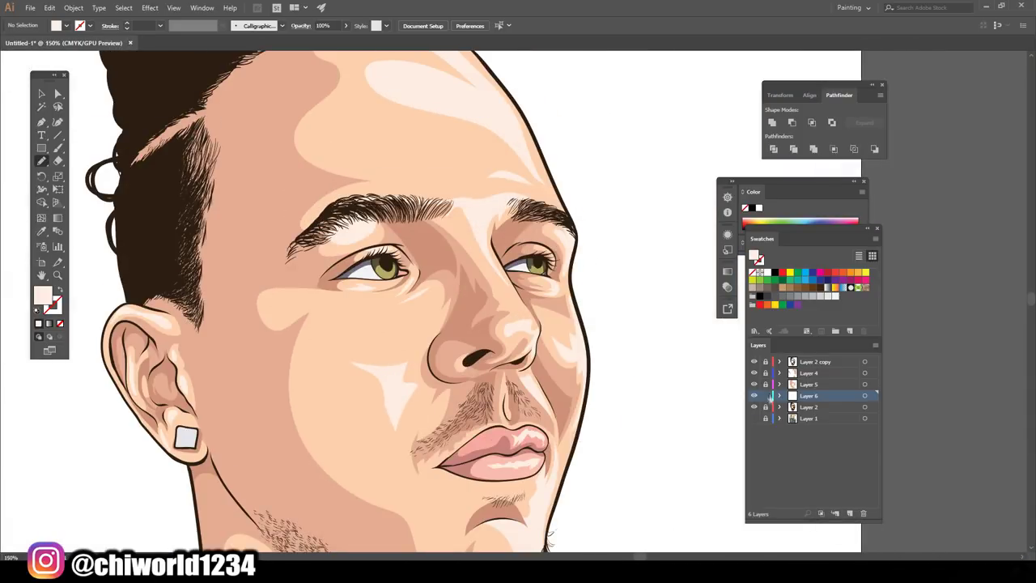
left_click(849, 513)
- Move the new layer to the top and draw a black shape in the right eye
left_click_drag(810, 372, 810, 361)
scroll(481, 271, "up", 2)
scroll(482, 271, "up", 2)
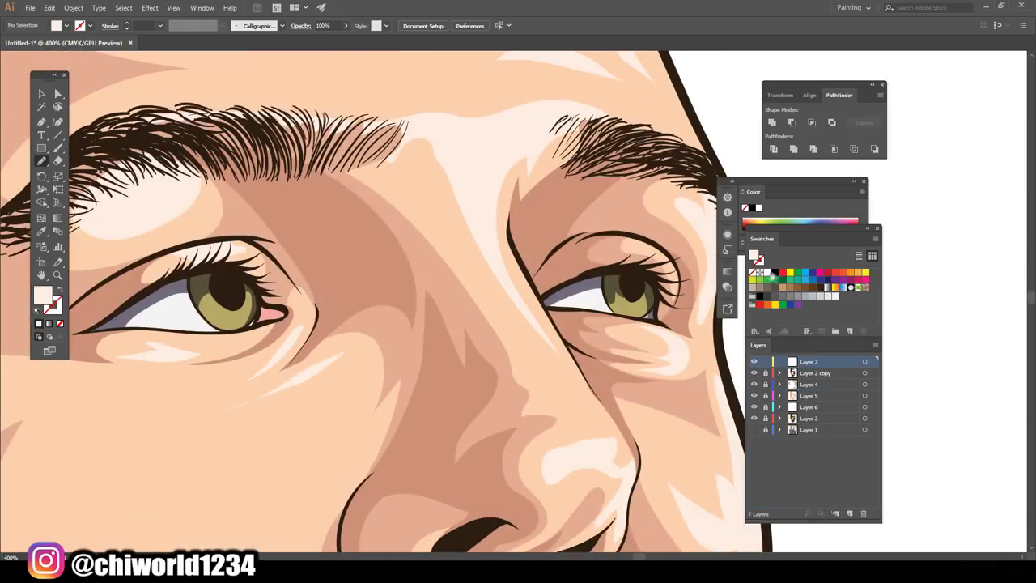
left_click(775, 272)
left_click_drag(638, 273, 636, 277)
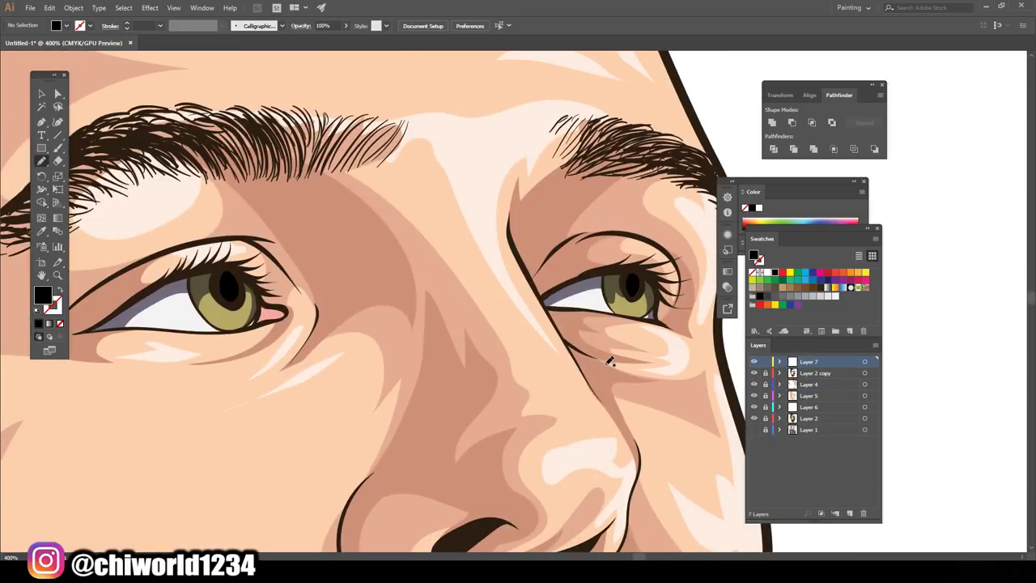
- Switch the fill to white and pencil catchlights into both irises
double_click(42, 296)
key("Return")
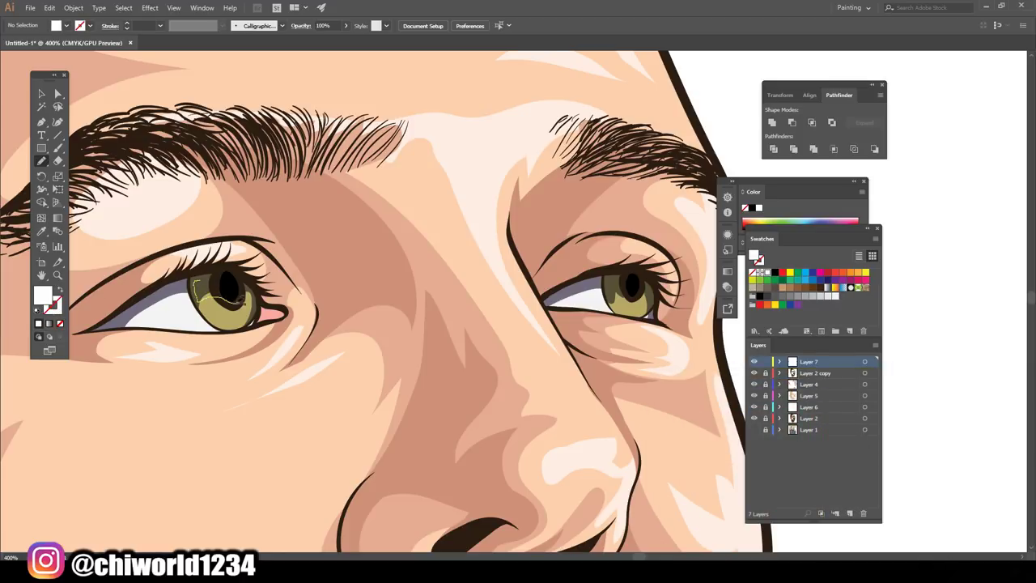
left_click_drag(225, 288, 202, 282)
left_click_drag(647, 291, 641, 309)
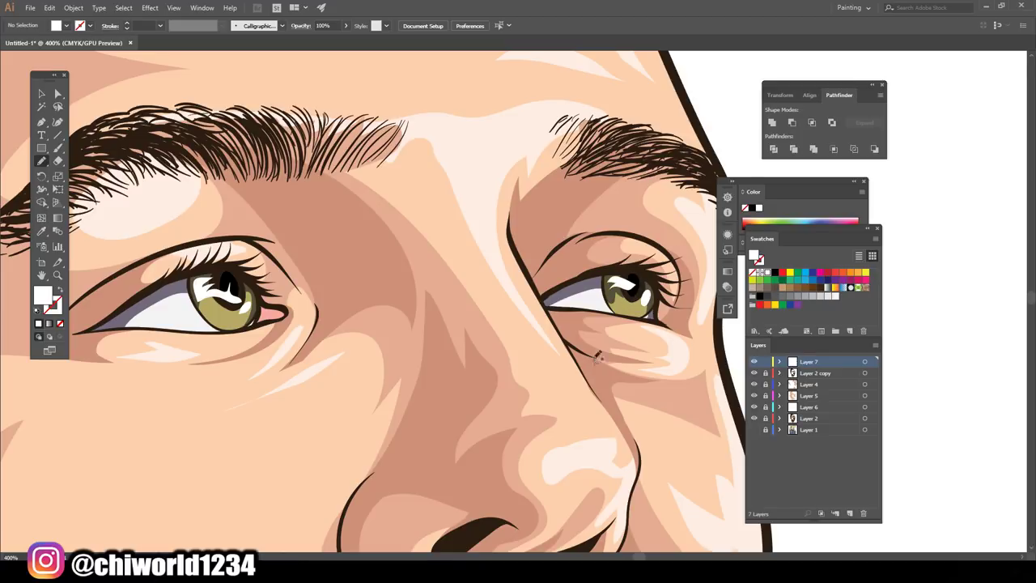
scroll(628, 292, "down", 5)
scroll(614, 362, "up", 3)
scroll(616, 361, "down", 3)
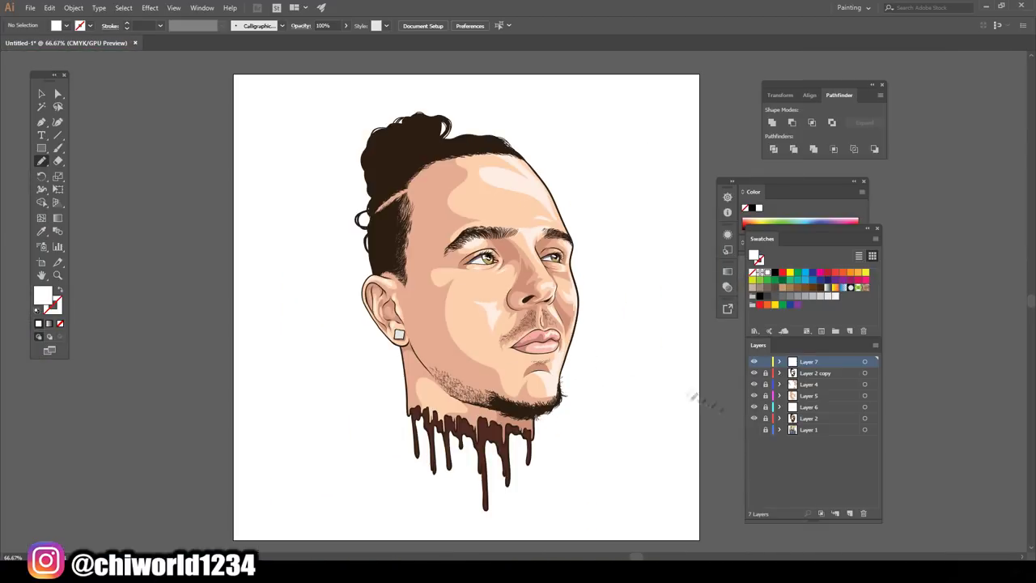
scroll(671, 370, "up", 2)
scroll(595, 398, "up", 2)
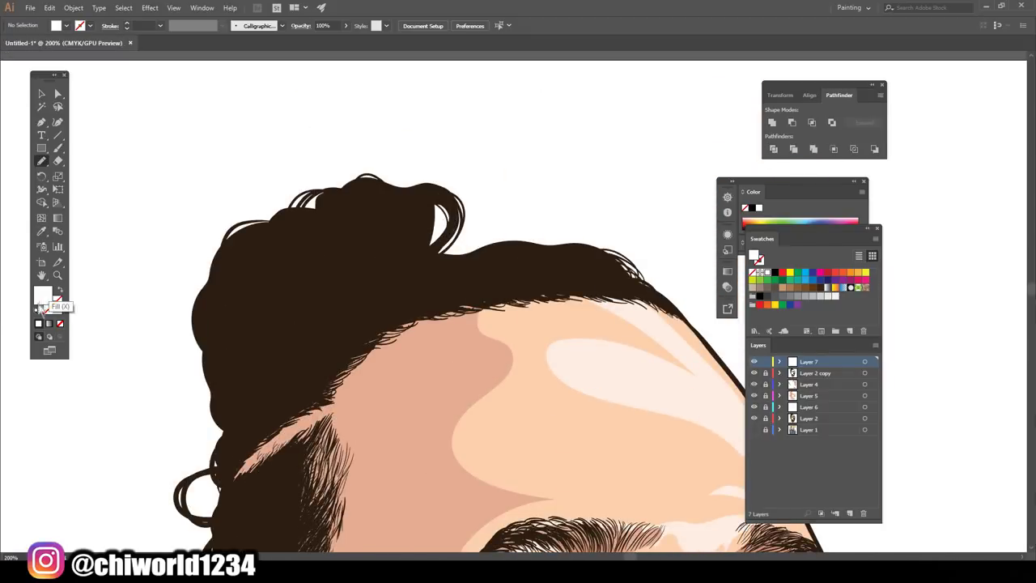
- With a black fill, paint dark shading strands into the hair and sideburn
double_click(42, 296)
left_click(921, 377)
mouse_move(233, 463)
left_mouse_down()
mouse_move(284, 387)
mouse_move(576, 252)
mouse_move(228, 450)
left_mouse_up()
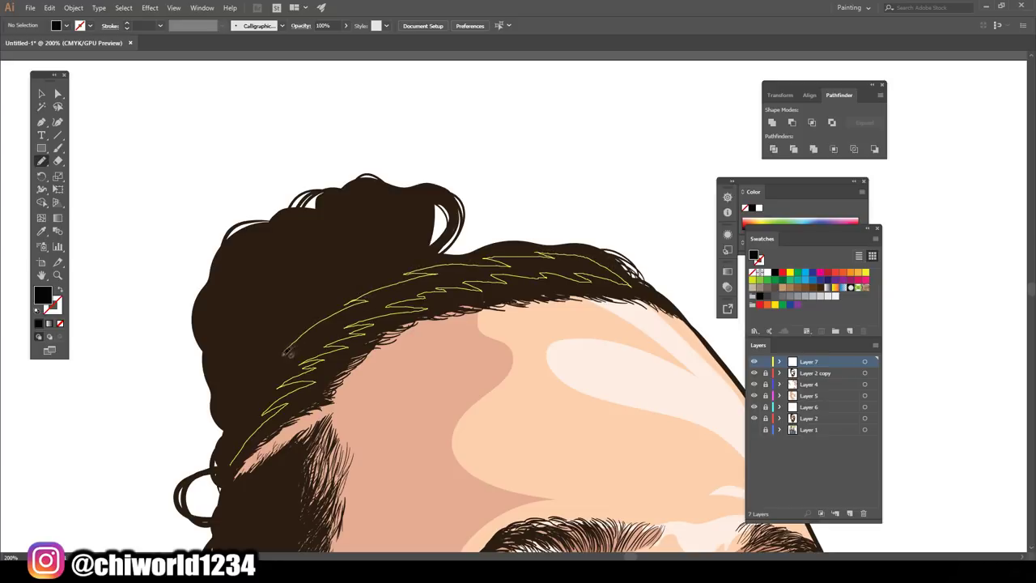
key("ctrl+0")
scroll(388, 364, "up", 5)
mouse_move(356, 490)
left_mouse_down()
mouse_move(387, 366)
mouse_move(337, 464)
mouse_move(356, 504)
left_mouse_up()
key("ctrl+0")
scroll(576, 184, "up", 5)
- Draw zigzag black spikes along the hairline, top, middle and left edge of the hair
mouse_move(573, 217)
left_mouse_down()
mouse_move(328, 384)
mouse_move(303, 453)
mouse_move(348, 399)
mouse_move(509, 276)
mouse_move(526, 320)
left_mouse_up()
scroll(659, 336, "down", 3)
scroll(538, 306, "up", 3)
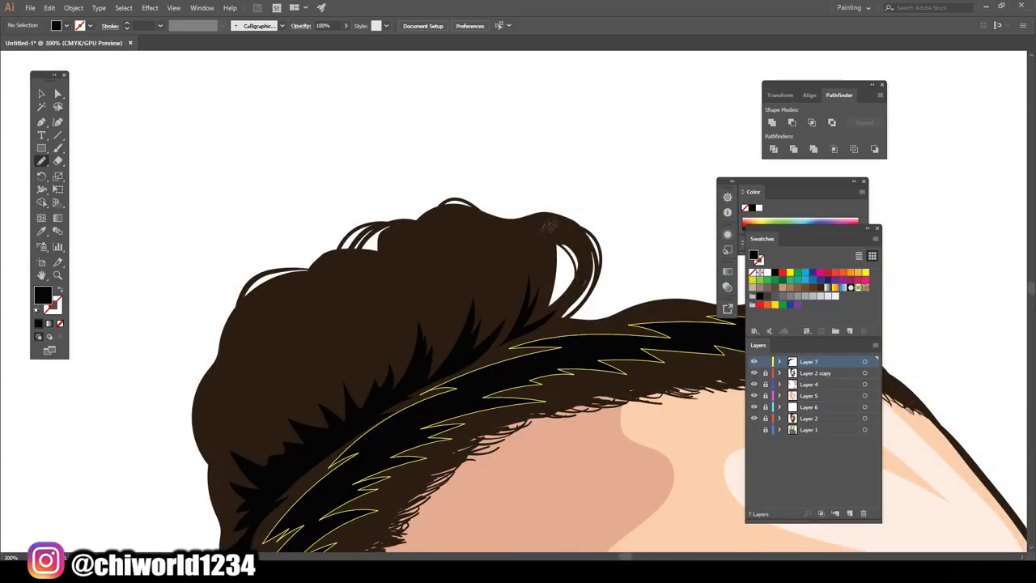
mouse_move(540, 225)
left_mouse_down()
mouse_move(429, 217)
mouse_move(401, 259)
mouse_move(433, 247)
mouse_move(468, 267)
mouse_move(568, 226)
left_mouse_up()
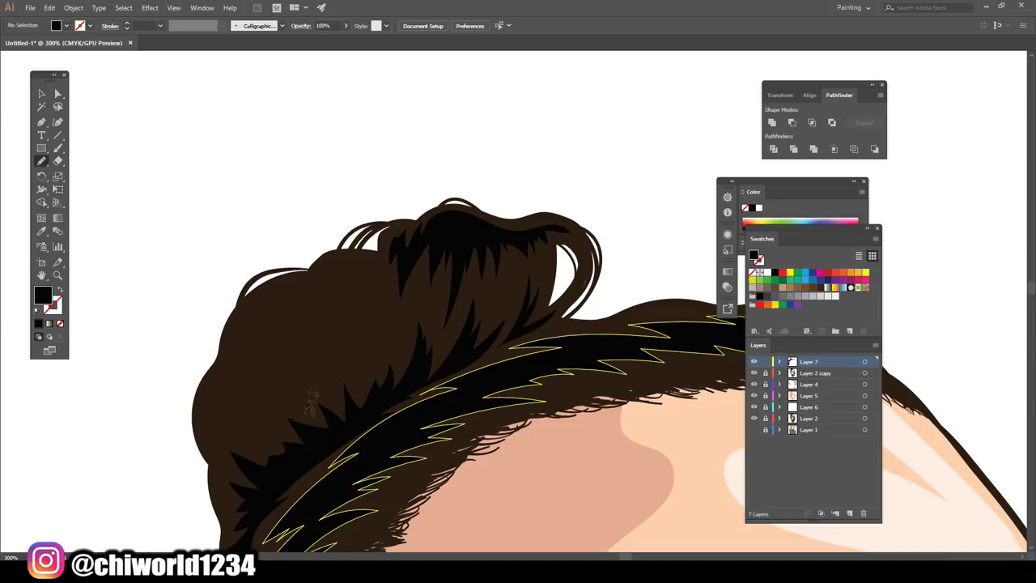
mouse_move(357, 355)
left_mouse_down()
mouse_move(301, 291)
mouse_move(267, 364)
mouse_move(356, 360)
left_mouse_up()
mouse_move(387, 324)
left_mouse_down()
mouse_move(366, 258)
mouse_move(381, 366)
left_mouse_up()
mouse_move(253, 418)
left_mouse_down()
mouse_move(235, 329)
mouse_move(209, 404)
mouse_move(239, 433)
mouse_move(264, 404)
mouse_move(247, 319)
mouse_move(265, 401)
left_mouse_up()
- Darken the beard with a spiky black shape and add a new Layer 8
scroll(432, 514, "down", 5)
scroll(578, 485, "up", 2)
scroll(648, 454, "up", 3)
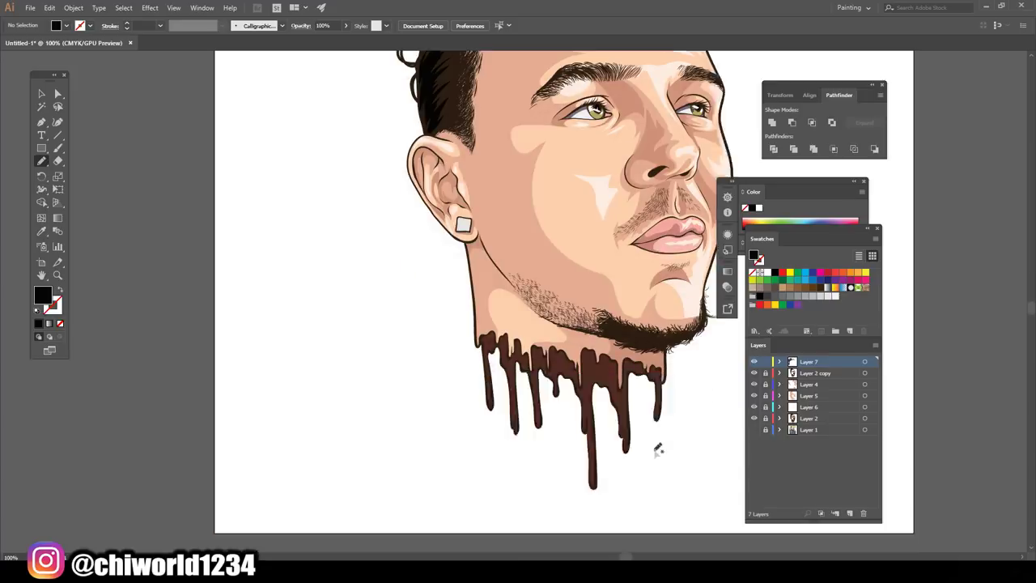
scroll(709, 444, "up", 2)
mouse_move(708, 444)
left_mouse_down()
mouse_move(485, 425)
mouse_move(389, 429)
mouse_move(632, 477)
mouse_move(684, 445)
left_mouse_up()
scroll(713, 510, "down", 4)
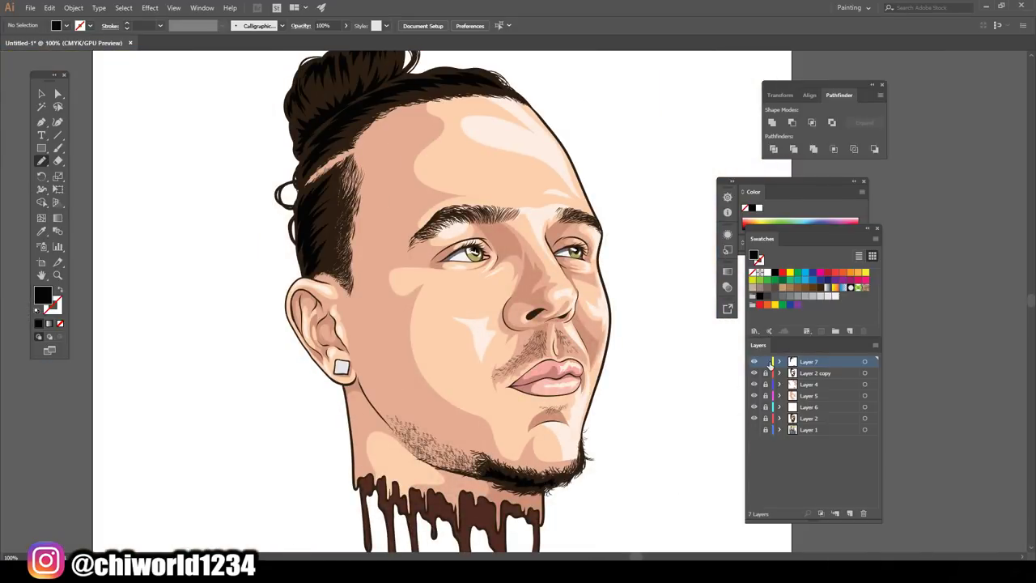
left_click(851, 513)
- With the Paintbrush and a black stroke with no fill, paint a thin line along the ear-cheek edge
scroll(213, 287, "up", 1)
key("b")
scroll(213, 286, "up", 3)
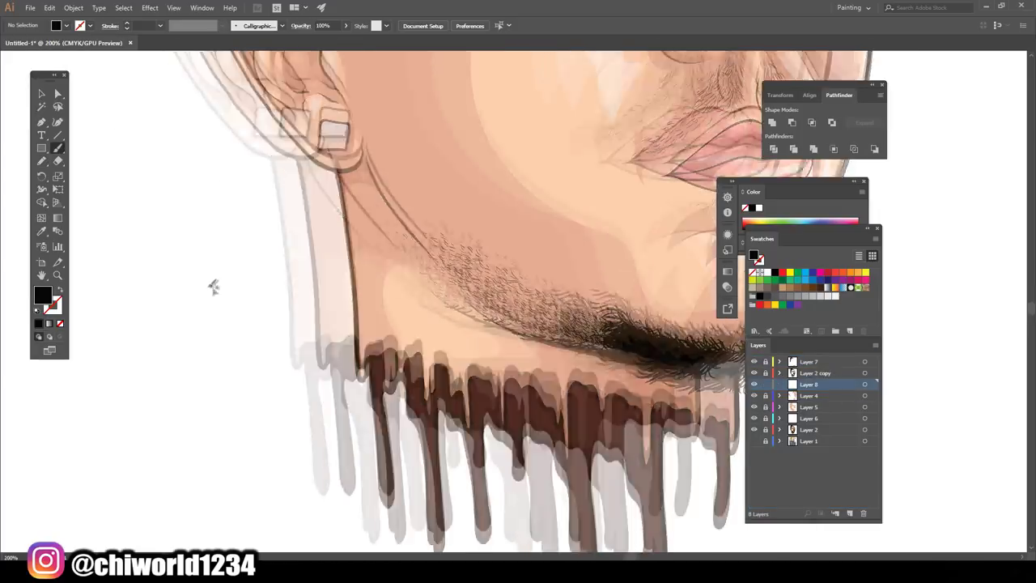
left_click_drag(354, 271, 340, 193)
key("shift+x")
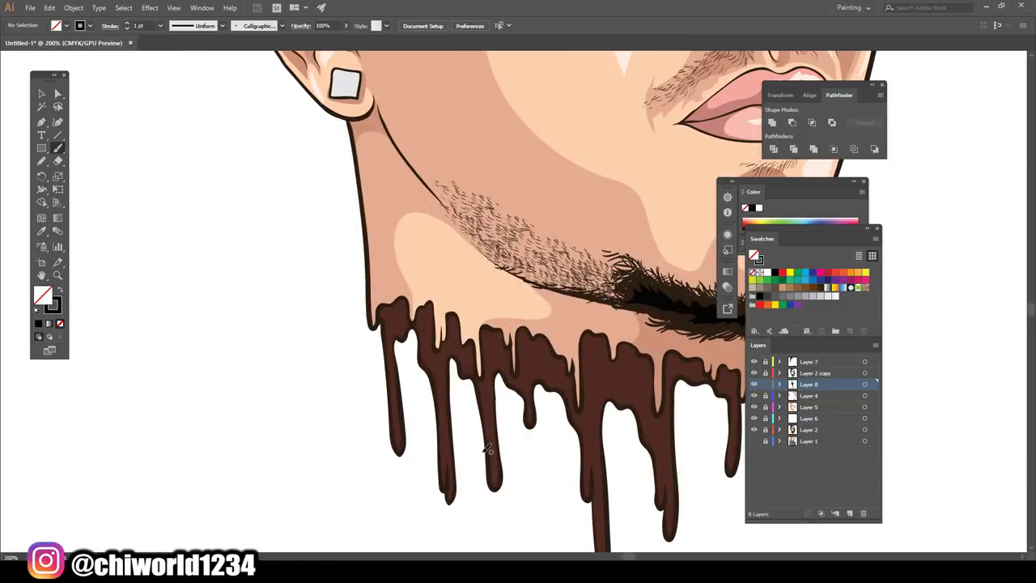
- Paint five thin black strokes across the neck just above the chocolate drips
mouse_move(578, 300)
left_mouse_down()
mouse_move(481, 277)
mouse_move(498, 285)
left_mouse_up()
mouse_move(542, 318)
left_mouse_down()
mouse_move(474, 287)
mouse_move(441, 292)
left_mouse_up()
left_click_drag(510, 323, 449, 301)
left_click_drag(579, 328, 469, 310)
left_click_drag(631, 319, 534, 301)
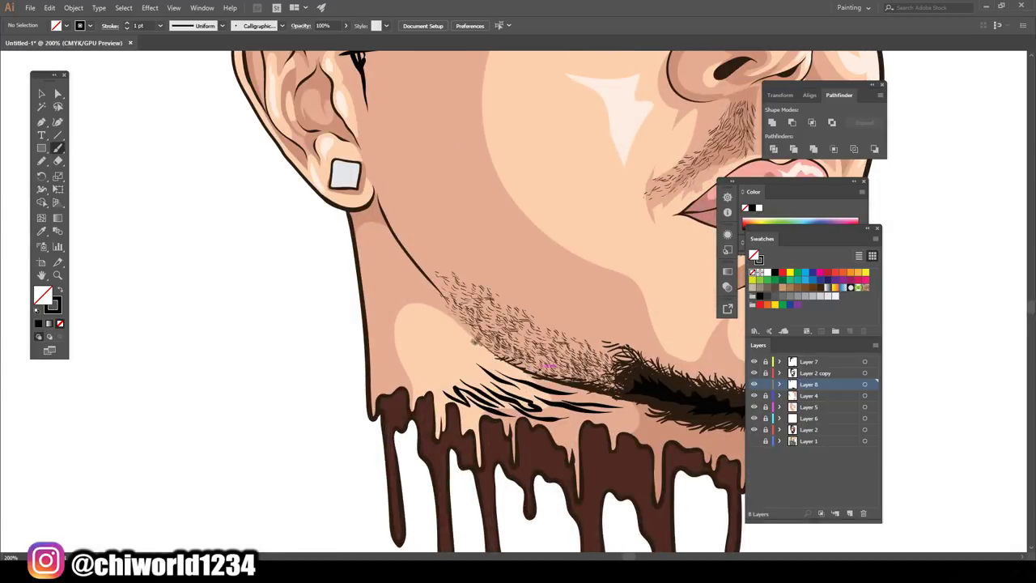
- Add thin black strokes running up along the jaw outline
mouse_move(478, 343)
left_mouse_down()
mouse_move(401, 272)
mouse_move(363, 215)
left_mouse_up()
mouse_move(379, 255)
left_mouse_down()
mouse_move(356, 212)
mouse_move(406, 308)
mouse_move(445, 341)
mouse_move(397, 312)
left_mouse_up()
mouse_move(412, 348)
left_mouse_down()
mouse_move(374, 286)
mouse_move(386, 293)
left_mouse_up()
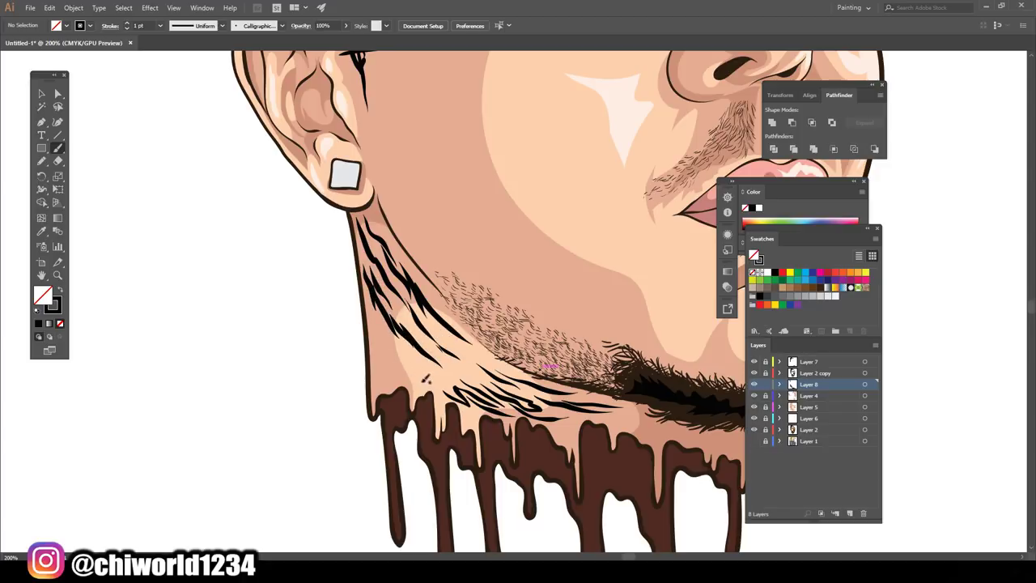
scroll(545, 367, "down", 3, "alt")
scroll(463, 421, "up", 4, "alt")
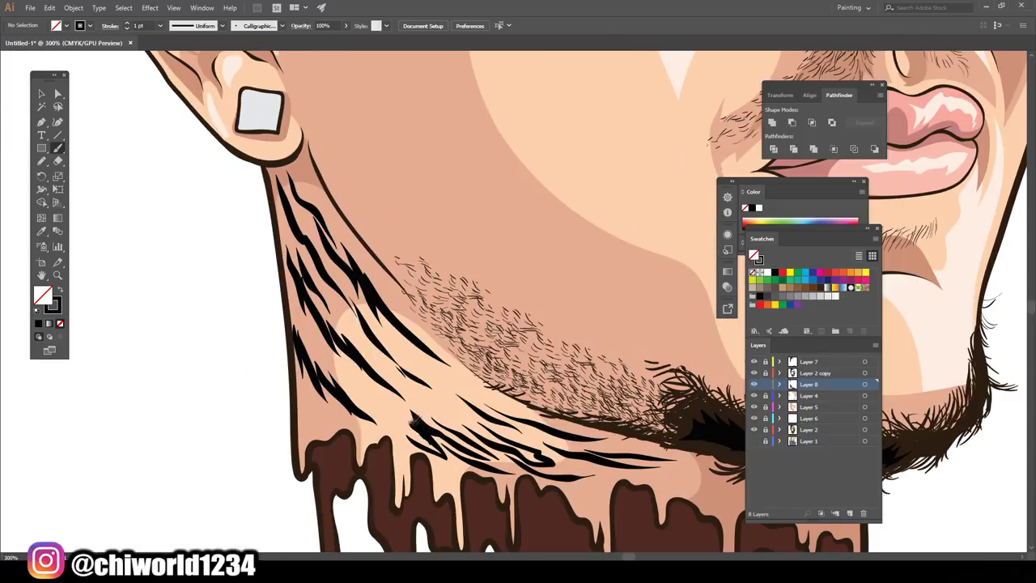
- Add dark hair strokes at the lower jaw and along the lower jawline
left_click_drag(437, 405, 494, 432)
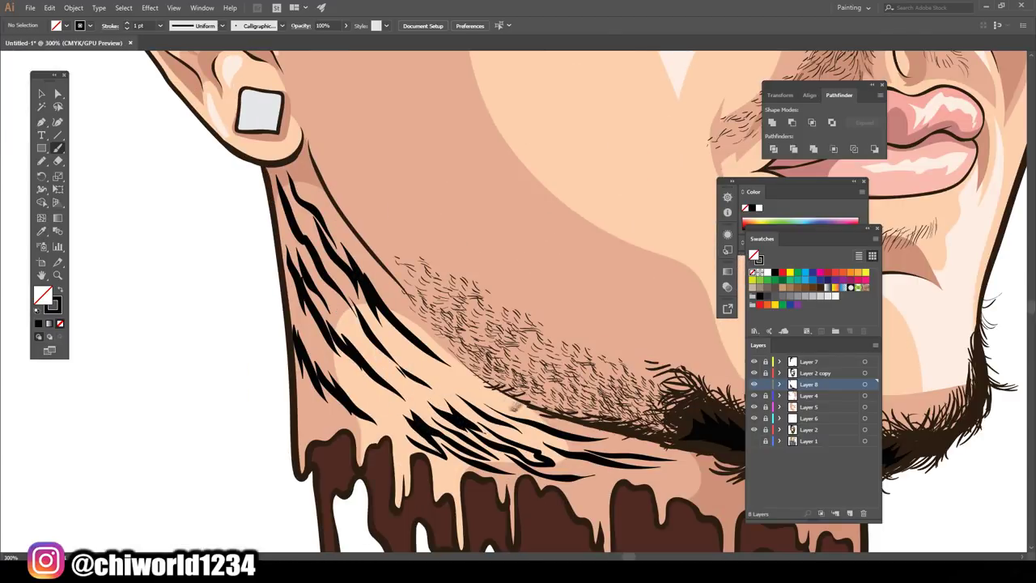
key("ctrl+1")
key("ctrl+plus")
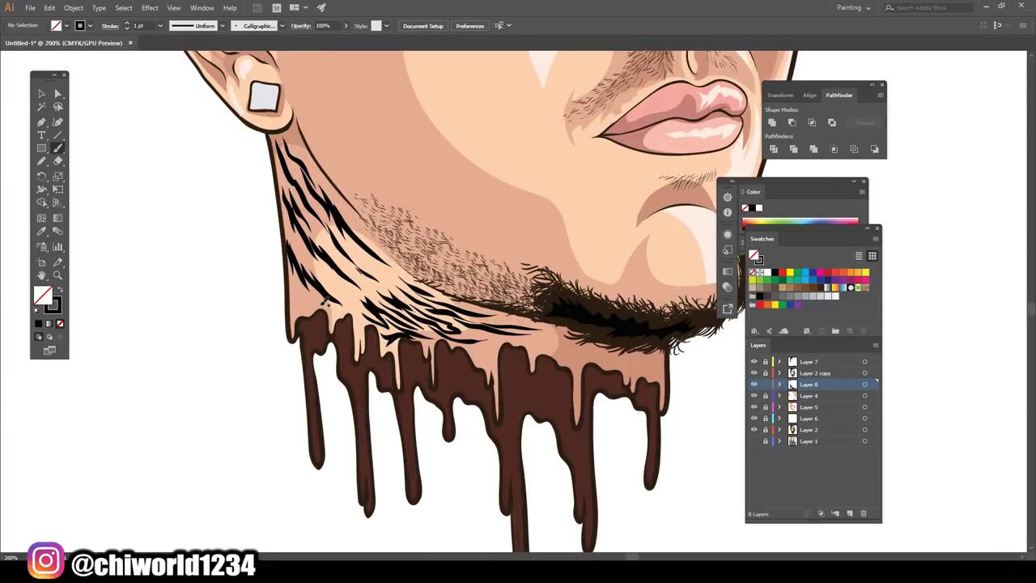
left_click_drag(490, 341, 591, 343)
left_click_drag(530, 334, 565, 317)
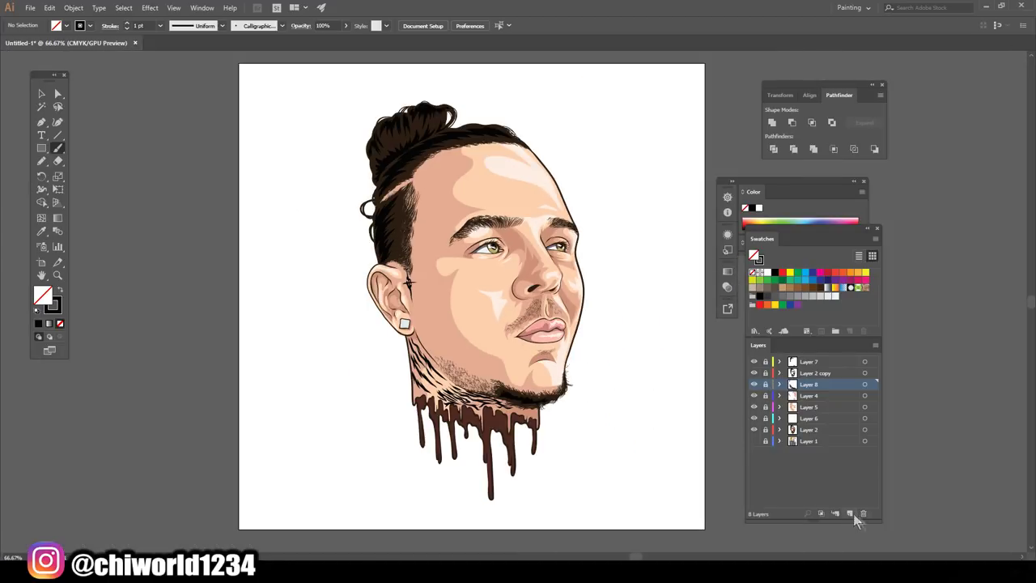
- Add Layer 9 at the top of the stack and set a light peach (FFC88B) stroke colour
left_click(854, 514)
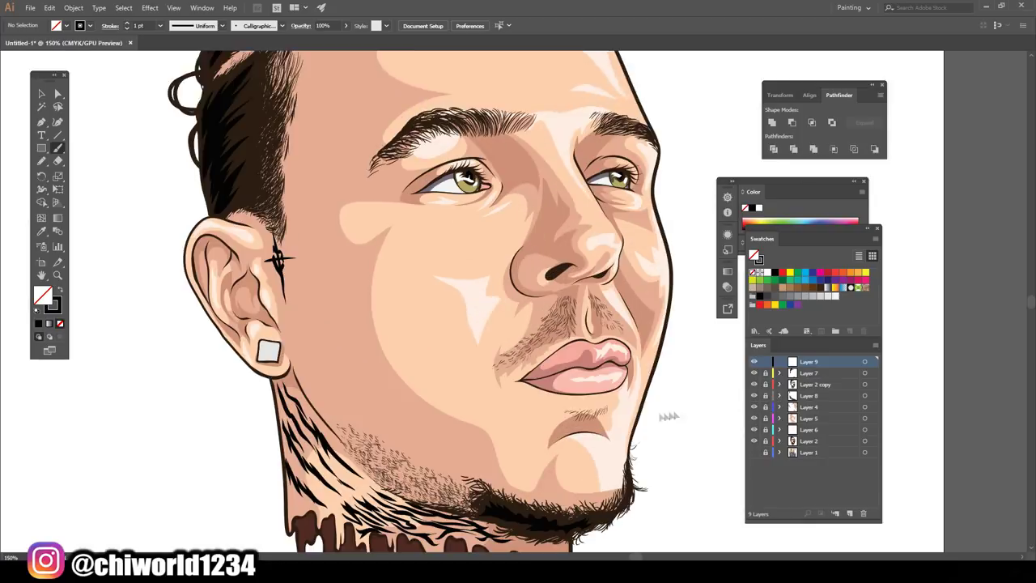
double_click(54, 306)
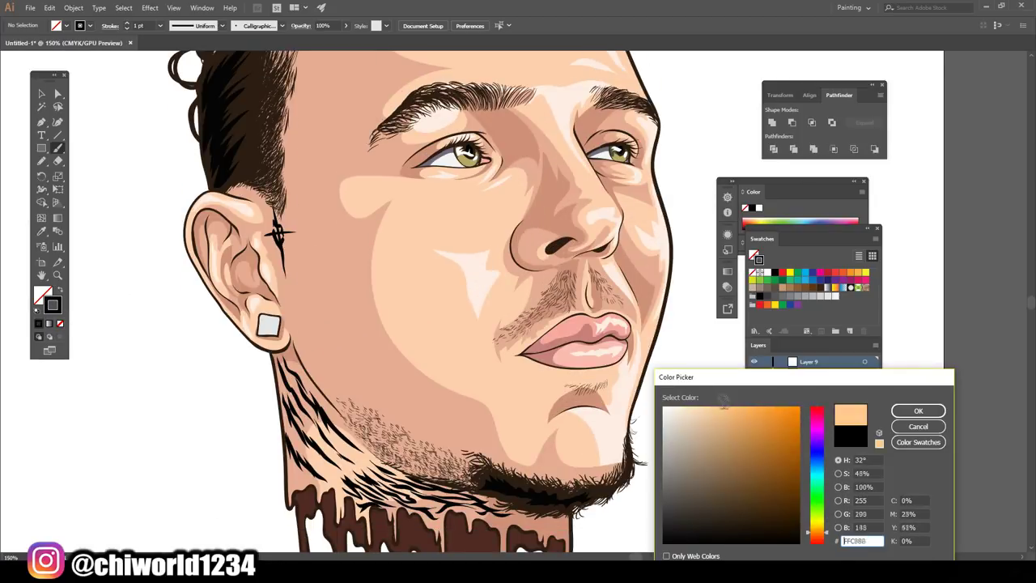
left_click(914, 410)
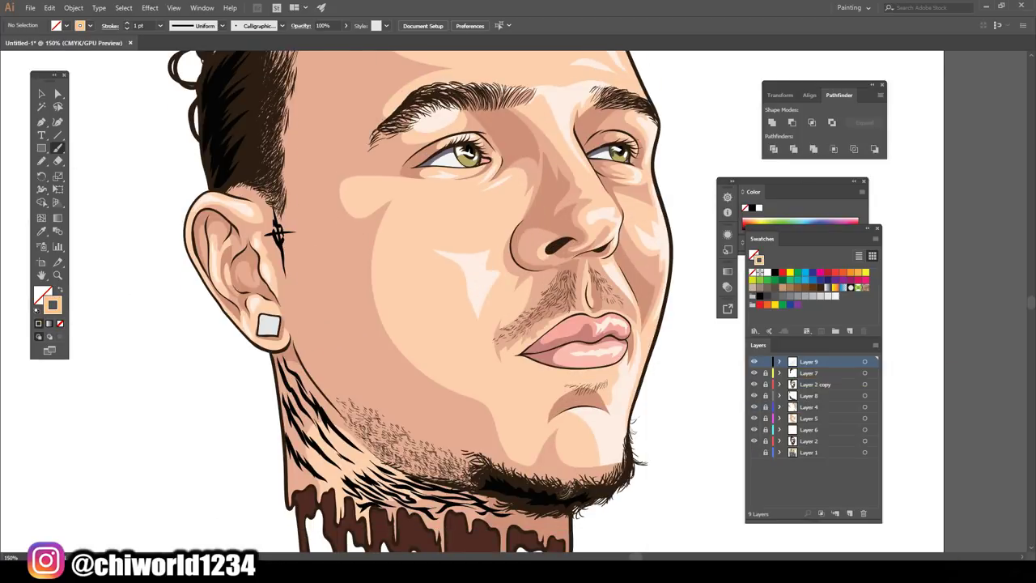
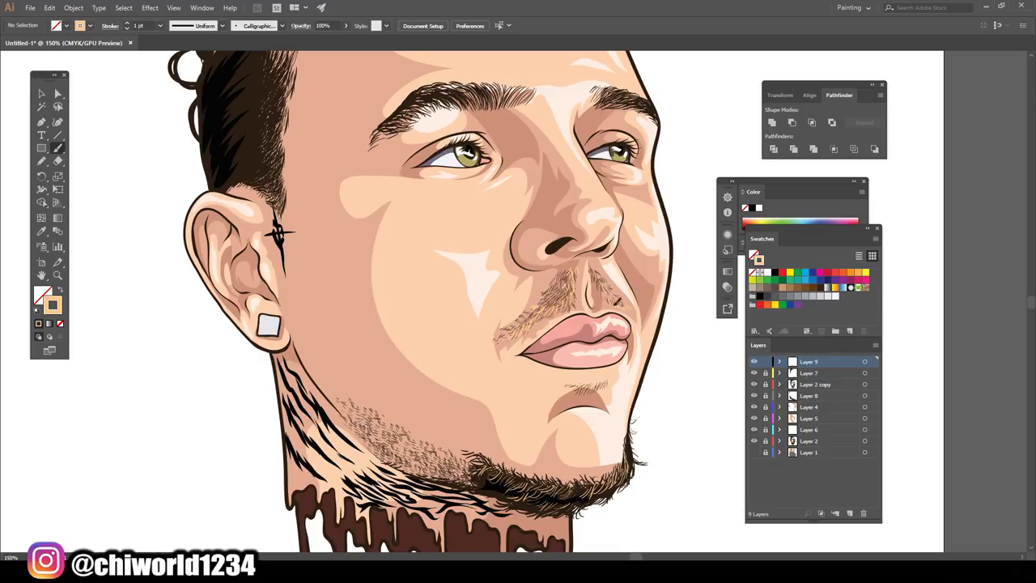
- Set the brush stroke weight to 0.5 pt for fine peach hair highlights, then fit the artboard in view
scroll(667, 300, "up", 3)
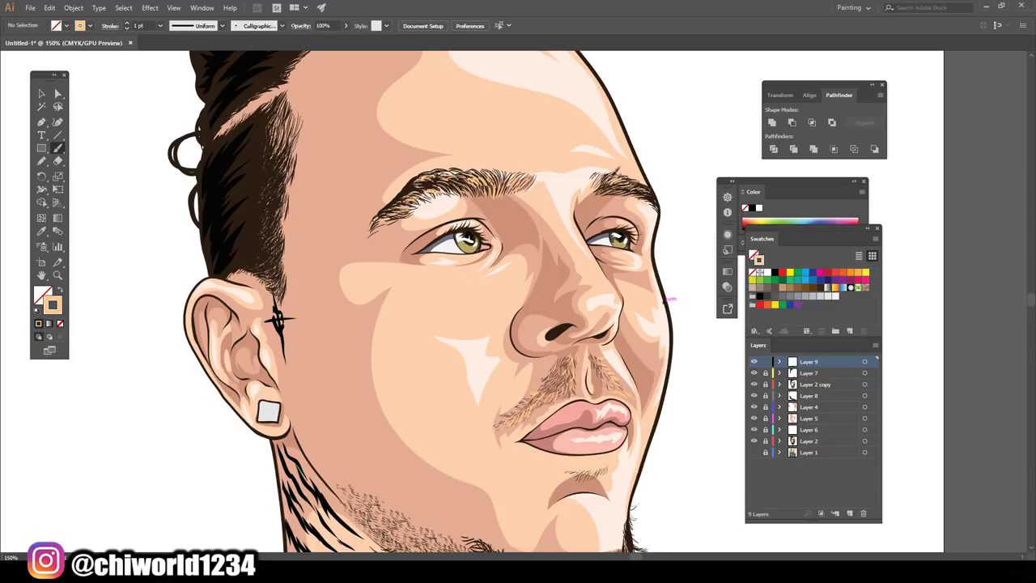
scroll(571, 316, "down", 2)
scroll(512, 342, "up", 2)
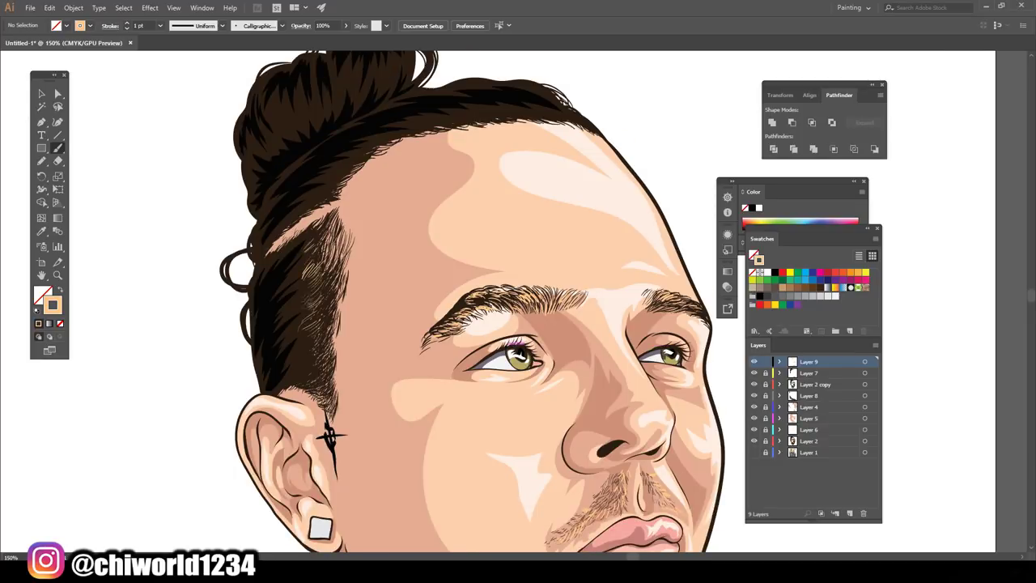
scroll(686, 350, "down", 2)
scroll(600, 295, "up", 2)
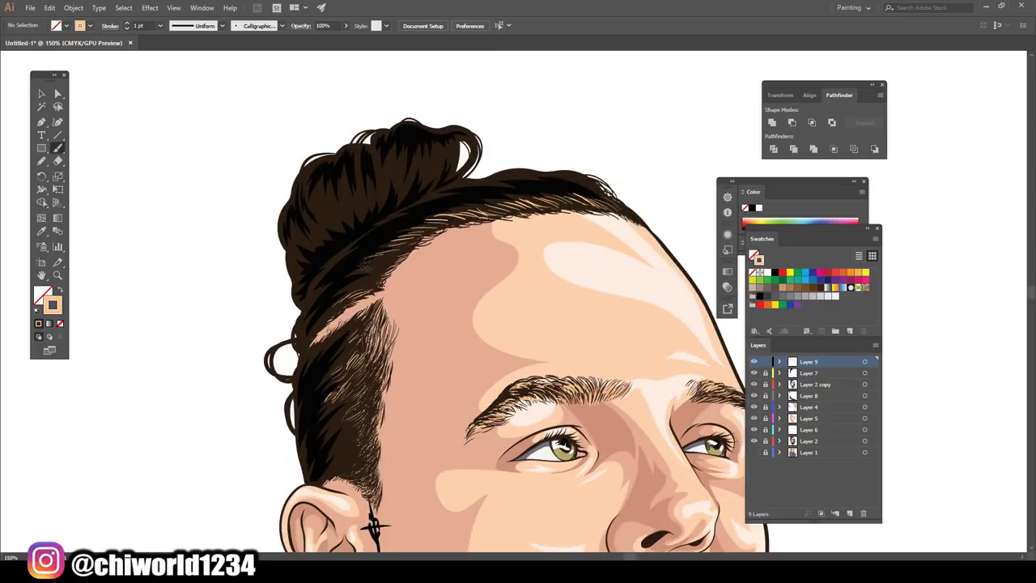
scroll(364, 251, "up", 2)
scroll(370, 215, "up", 1)
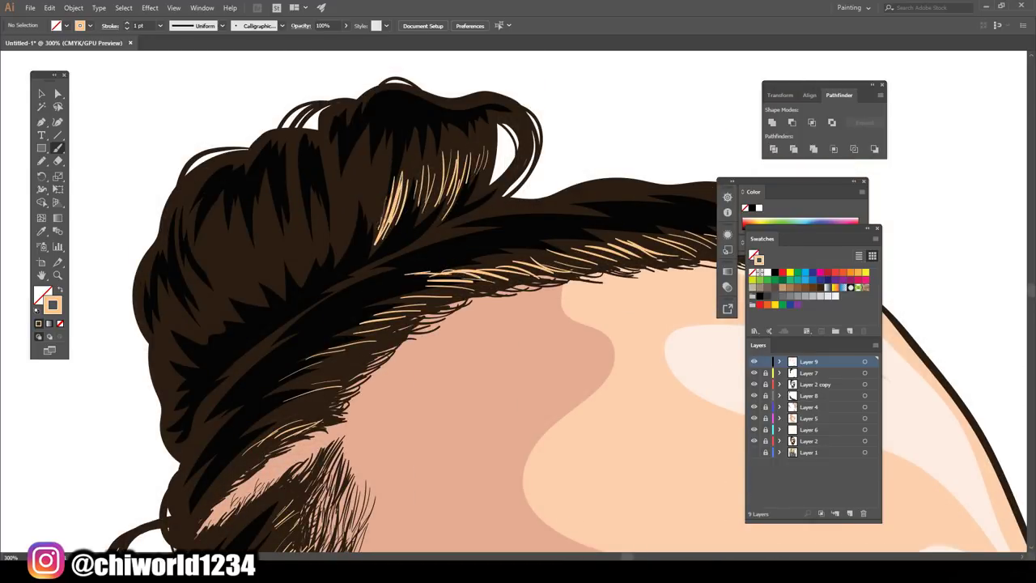
scroll(672, 338, "down", 2)
scroll(597, 407, "up", 1)
left_click(160, 25)
left_click(173, 43)
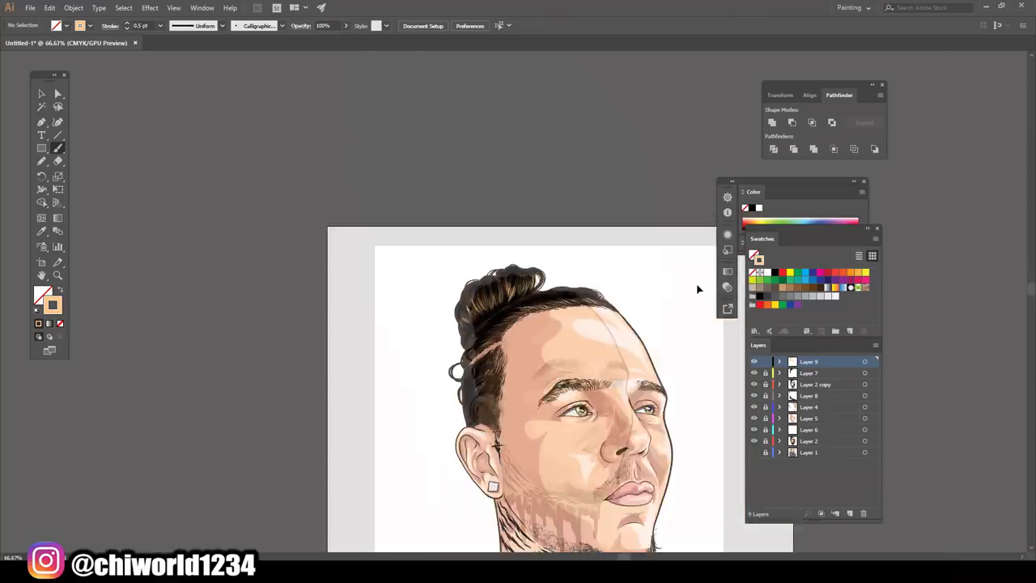
key("ctrl+0")
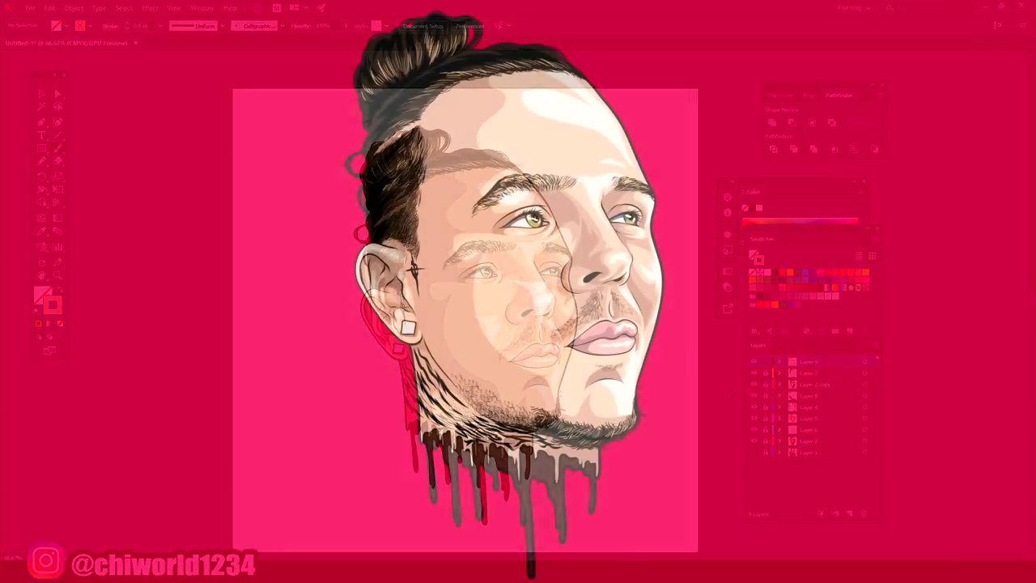